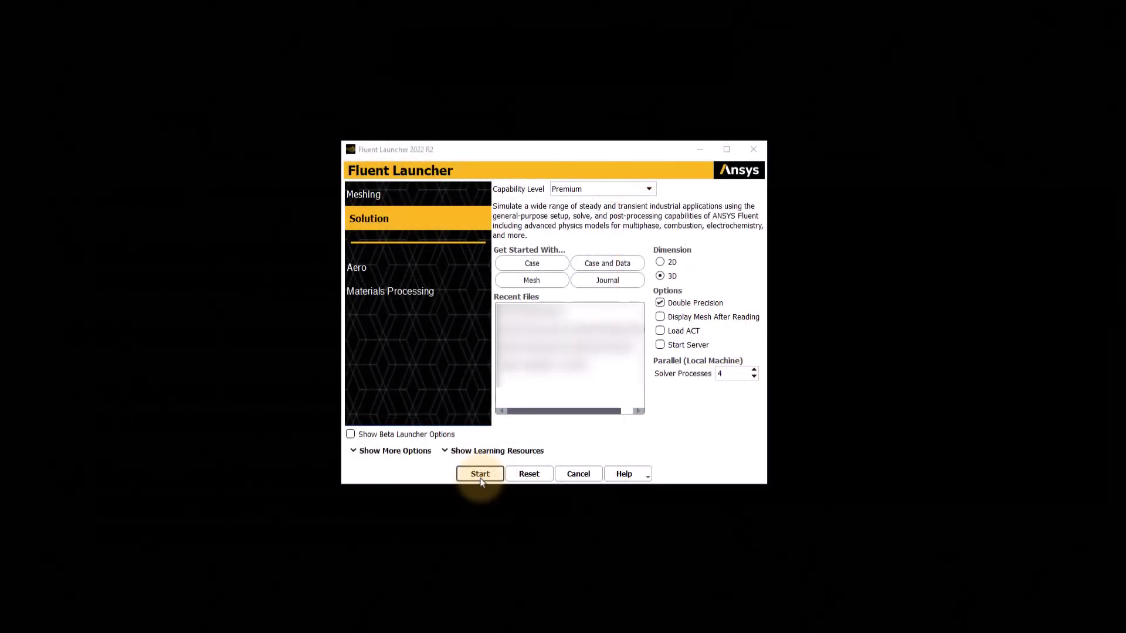
Launch Fluent and read the mesh file mesh-sink-convect.msh.gz into the session.
left_click(480, 474)
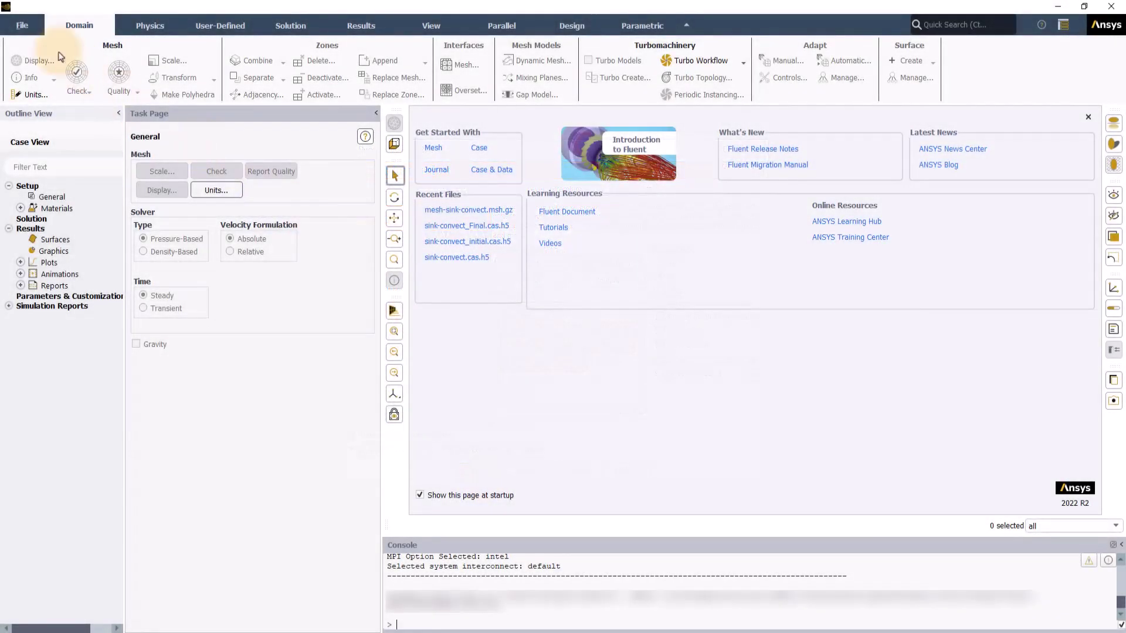
left_click(22, 25)
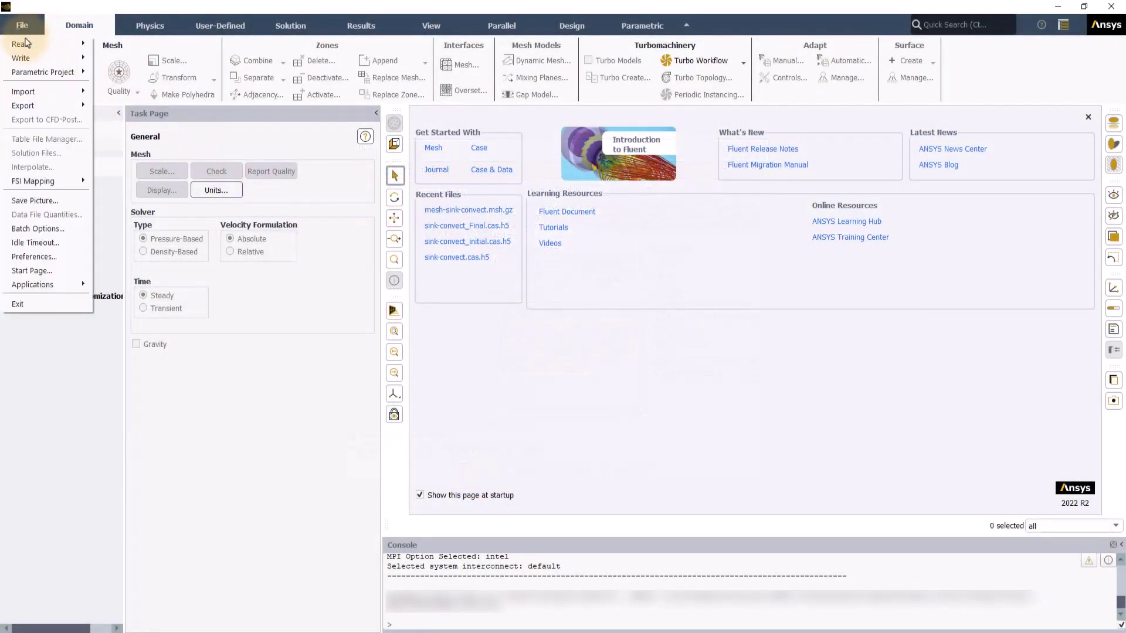
mouse_move(25, 44)
left_click(112, 46)
left_click(572, 251)
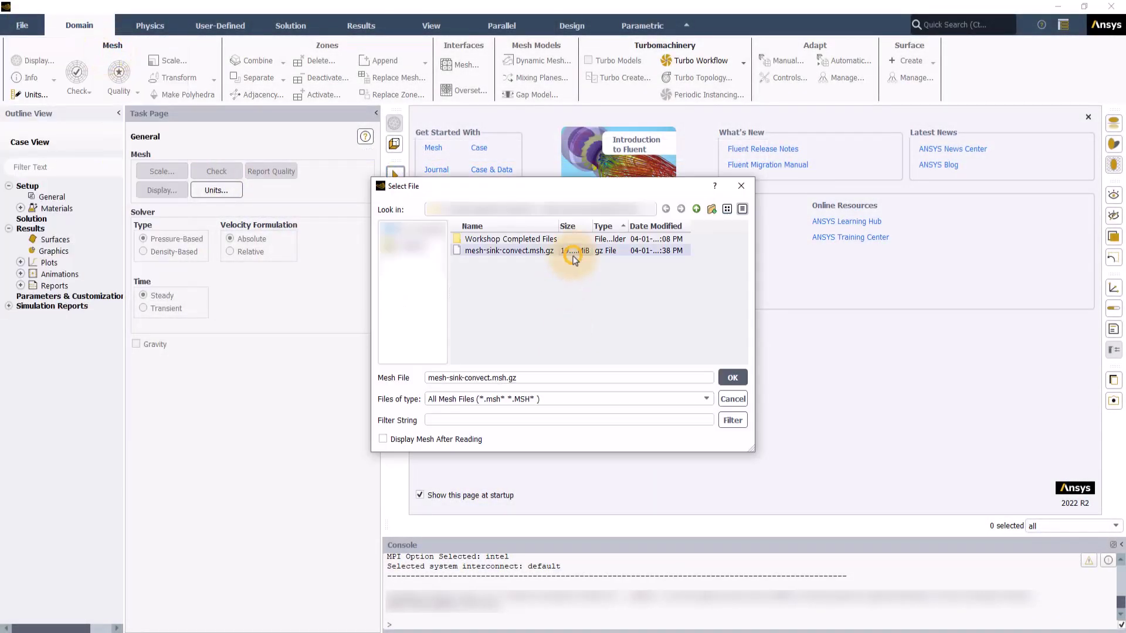
left_click(732, 378)
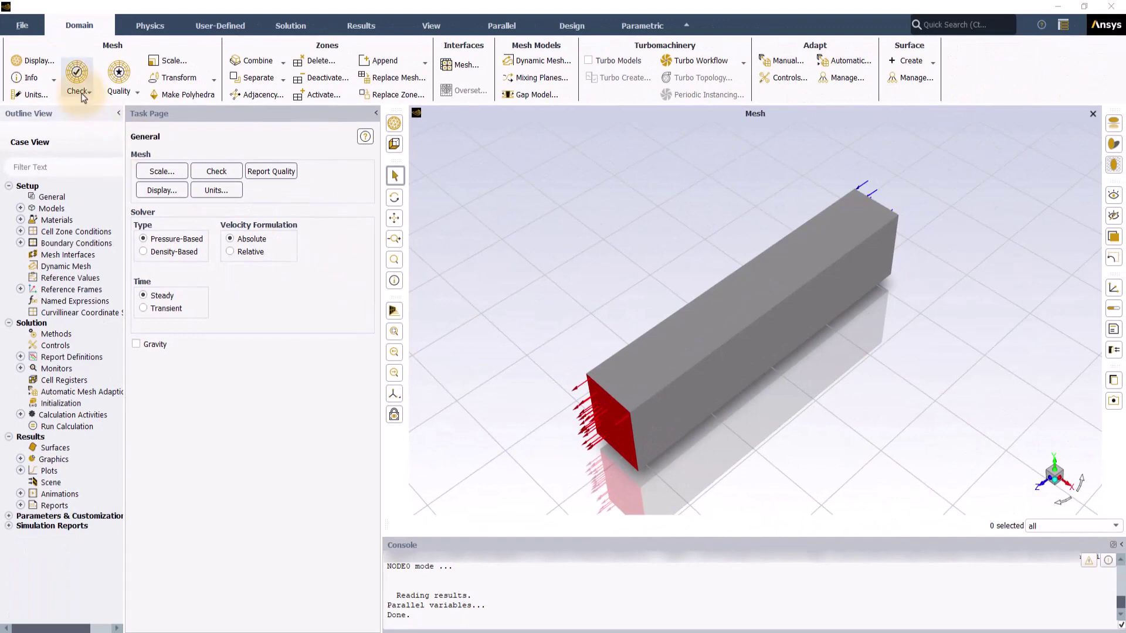
Run a mesh check that reports total volume 2.16e-04 m3 and face areas without errors.
left_click(83, 95)
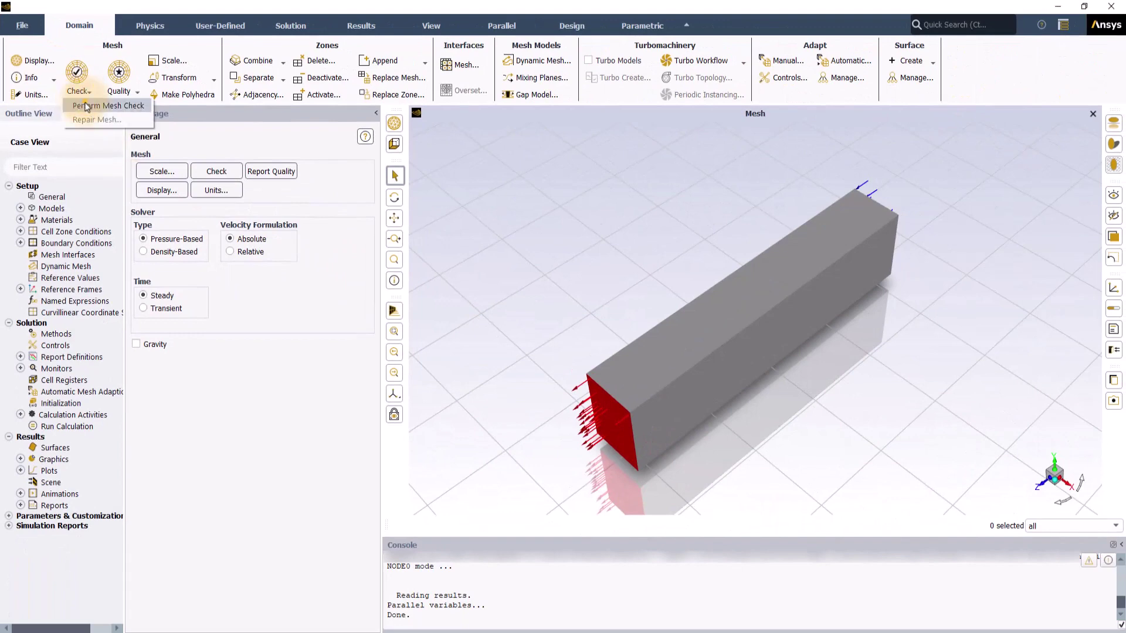
left_click(87, 104)
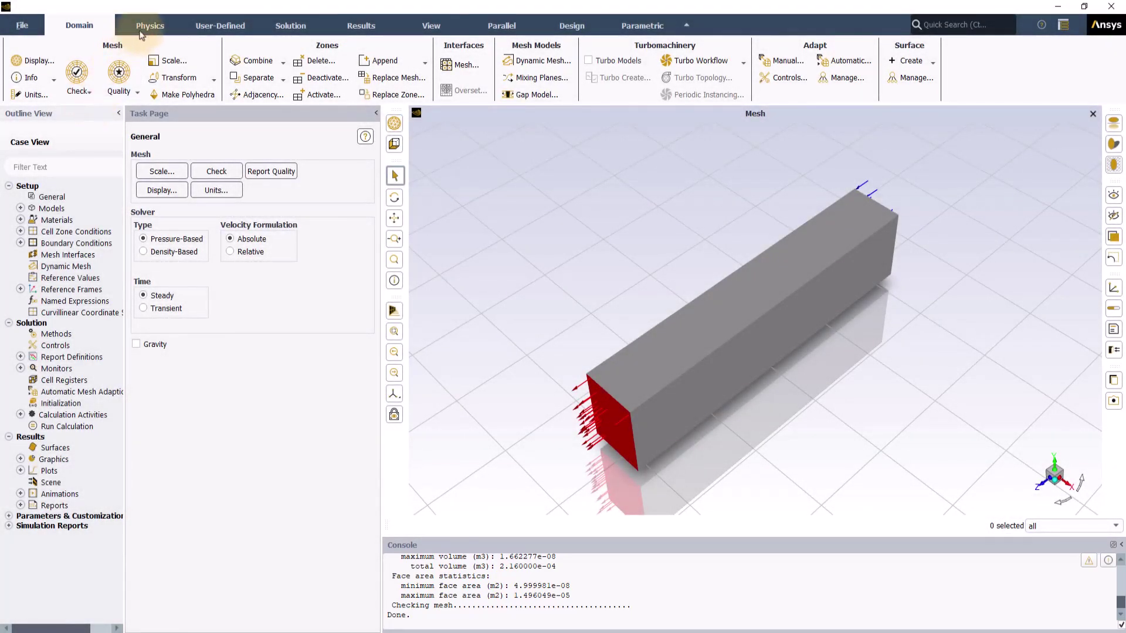
left_click(145, 27)
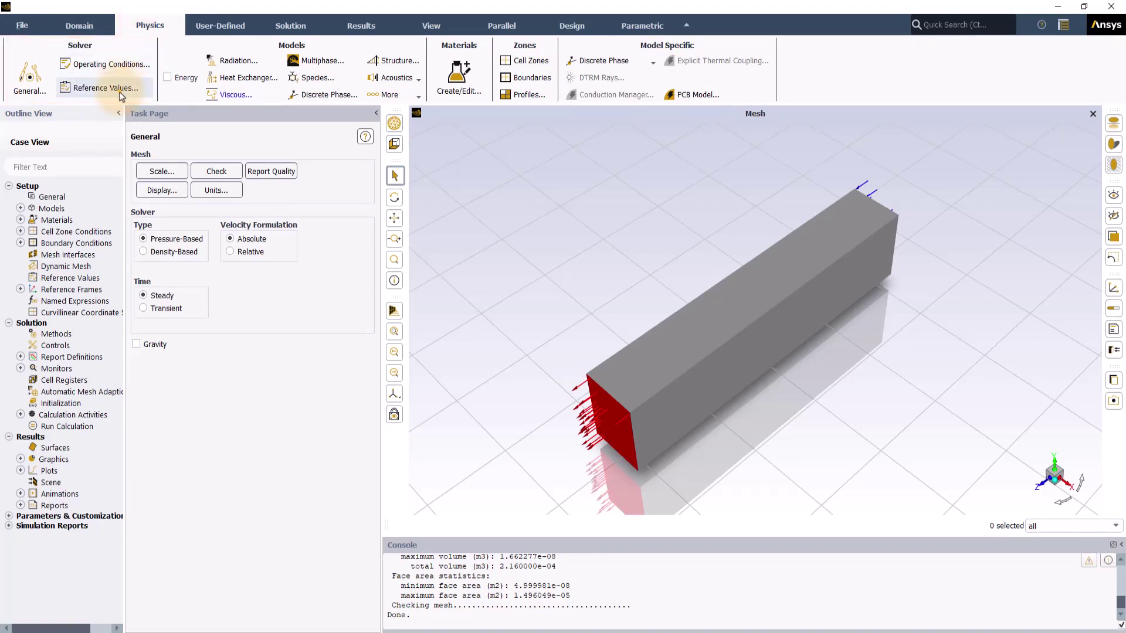
Change the reference temperature from 288.16 to 290 K and enable the Energy model.
left_click(100, 87)
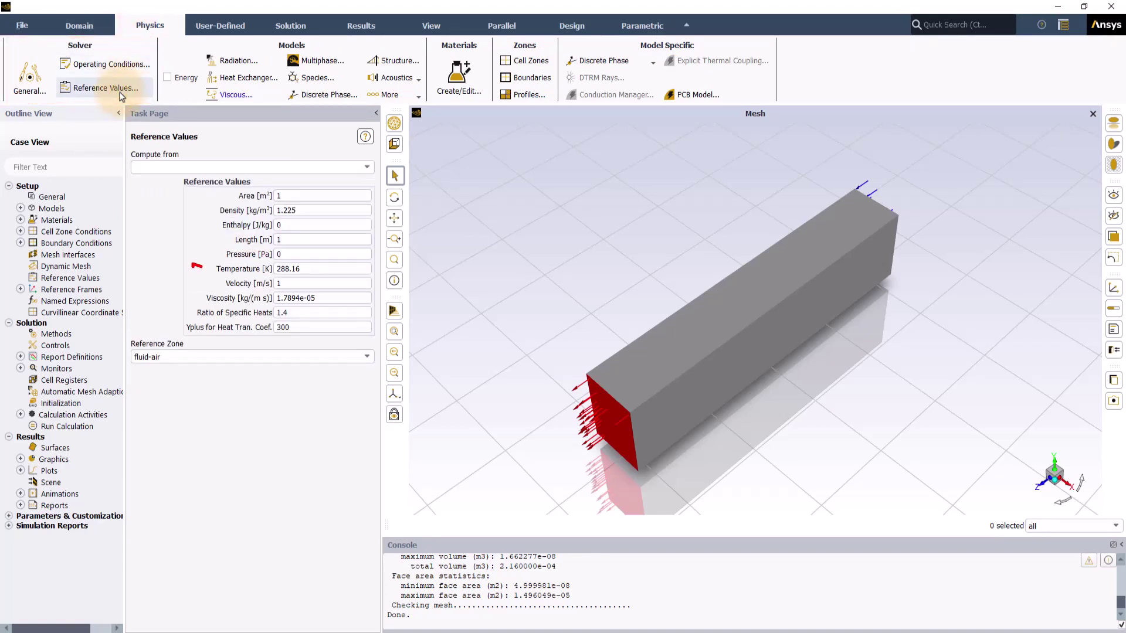
double_click(305, 268)
type("290")
left_click(304, 394)
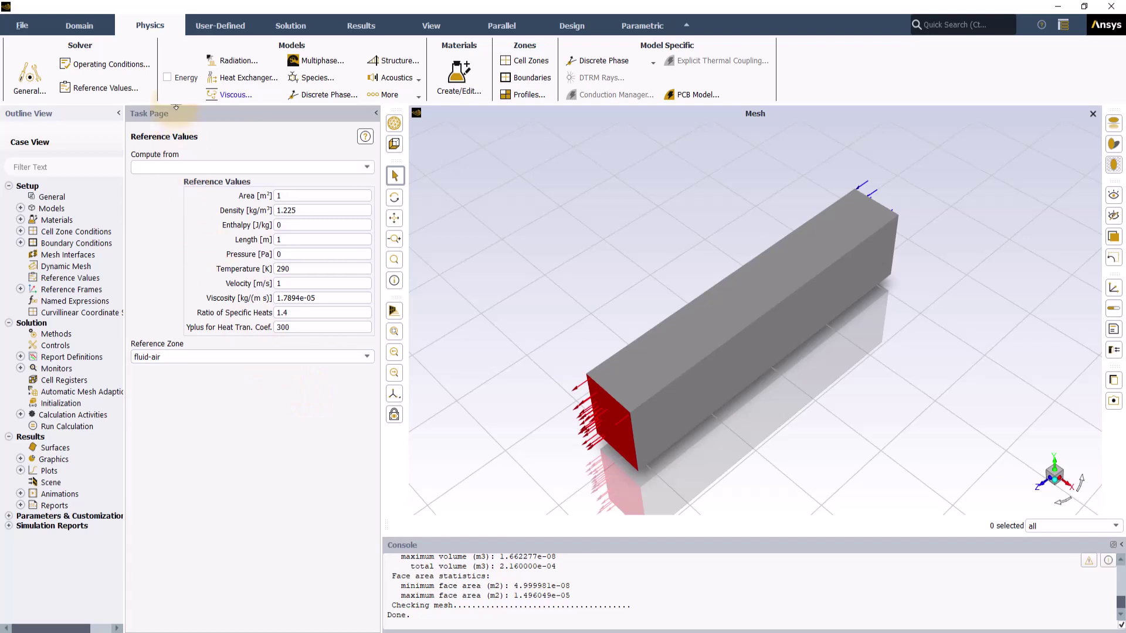
left_click(180, 81)
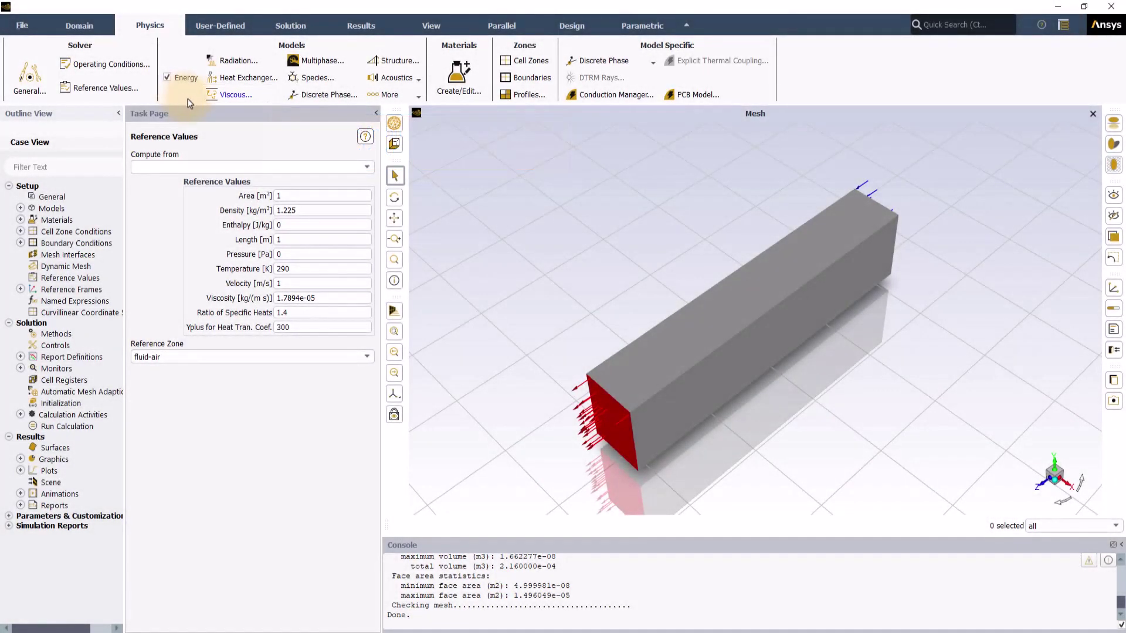
Review the k-omega SST viscous model settings and close them unchanged.
left_click(209, 97)
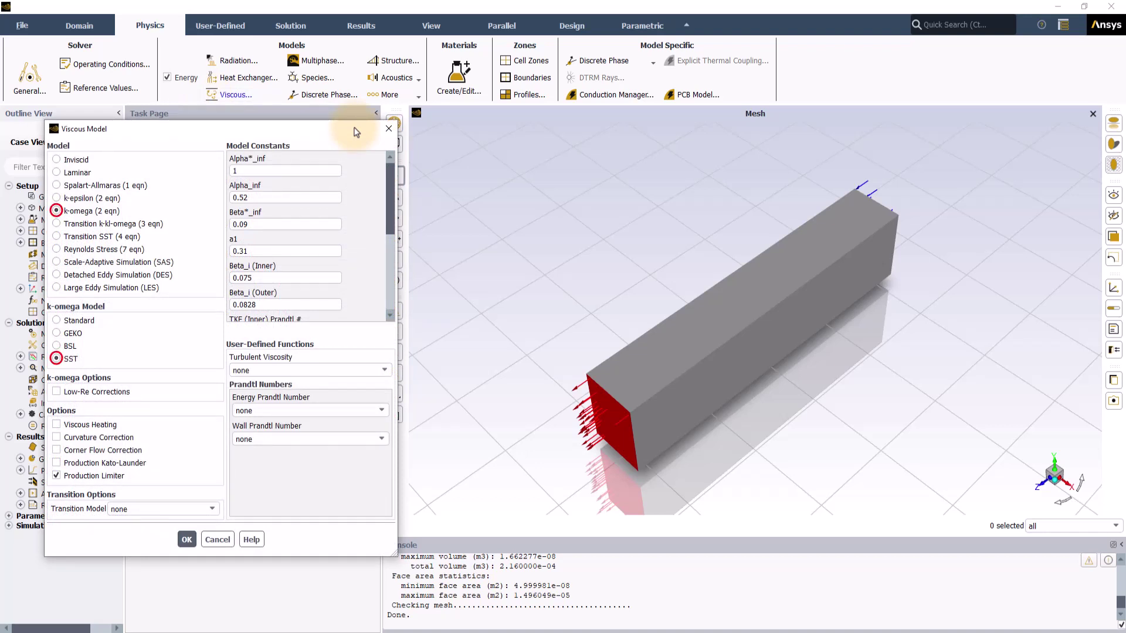
left_click(389, 128)
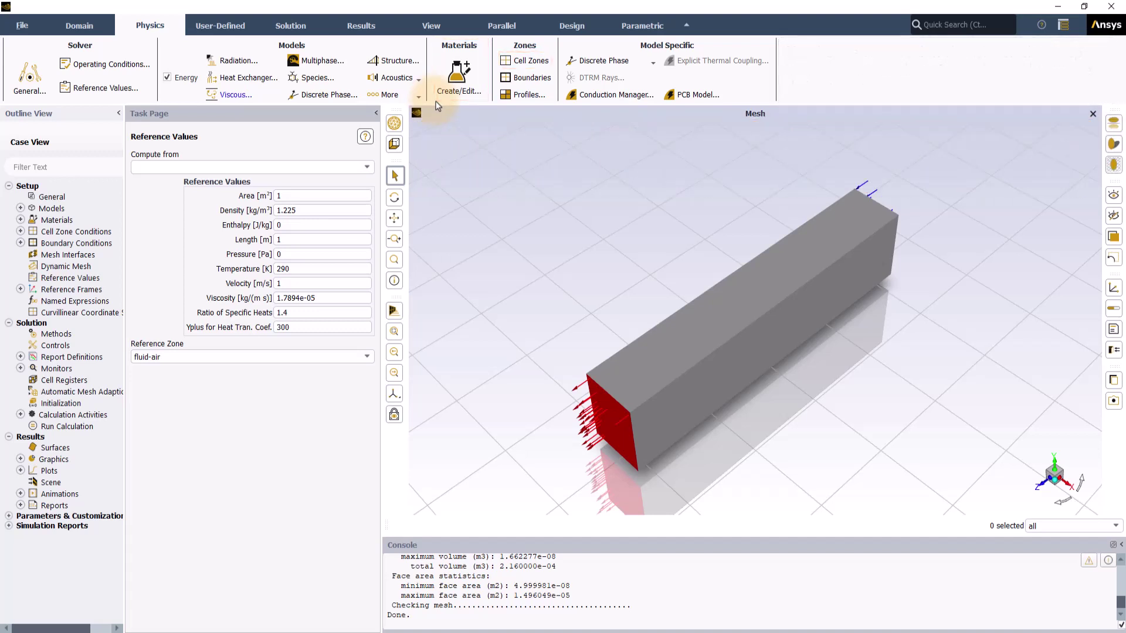
List the boundary condition zones grouped by zone type.
left_click(522, 81)
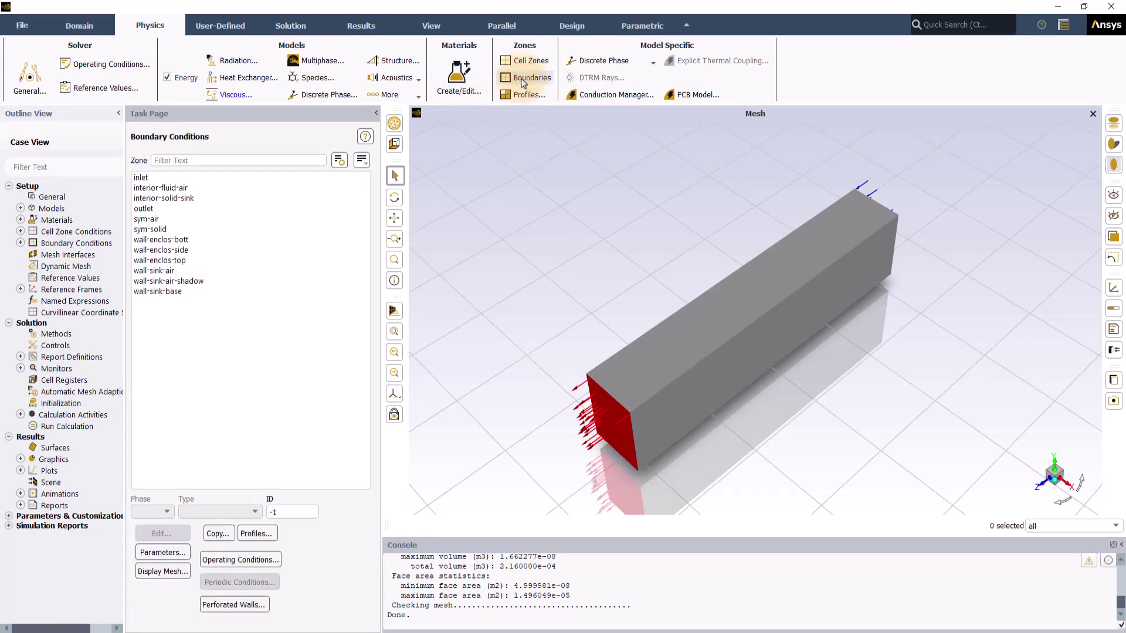
left_click(361, 159)
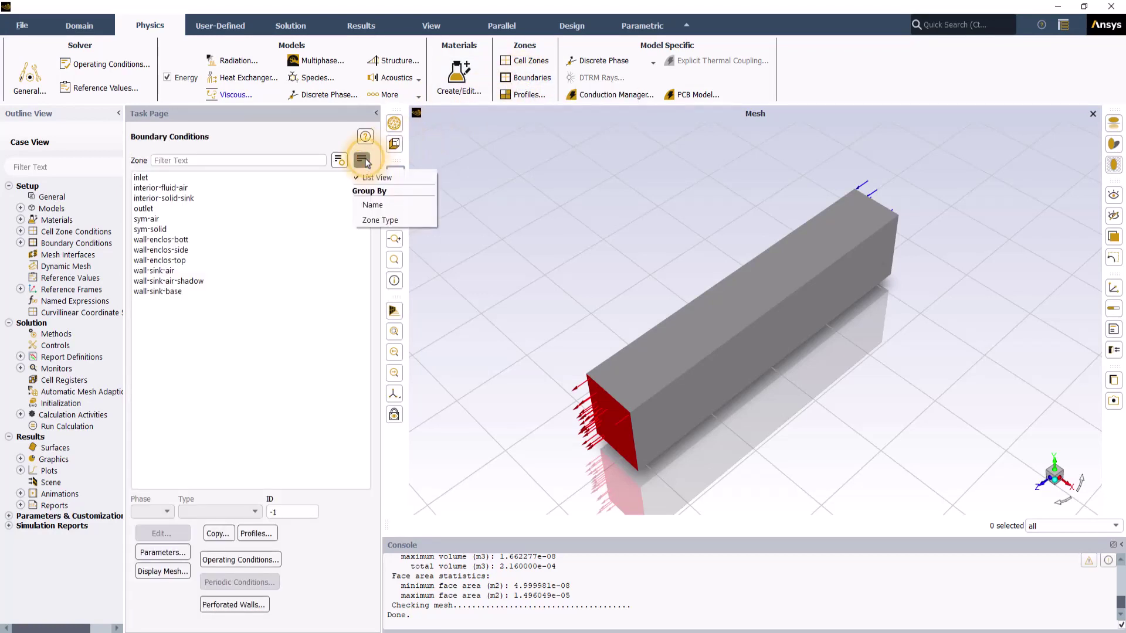
left_click(366, 220)
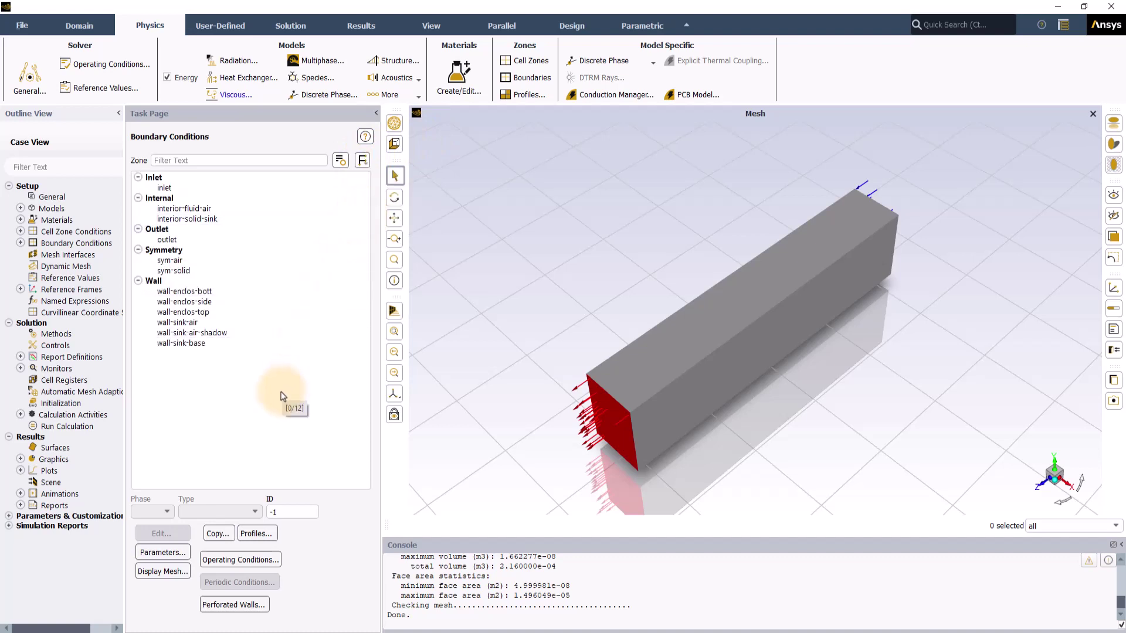
Apply the inlet velocity-inlet settings: 3 m/s, 5% intensity, viscosity ratio 10, 290 K.
left_click(196, 188)
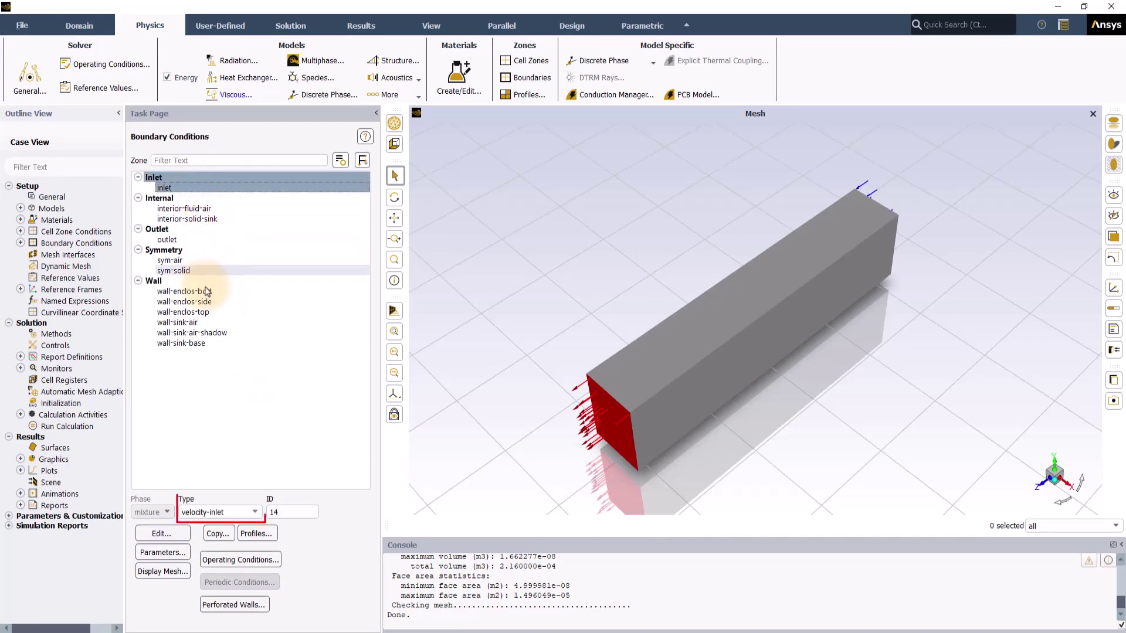
left_click(162, 533)
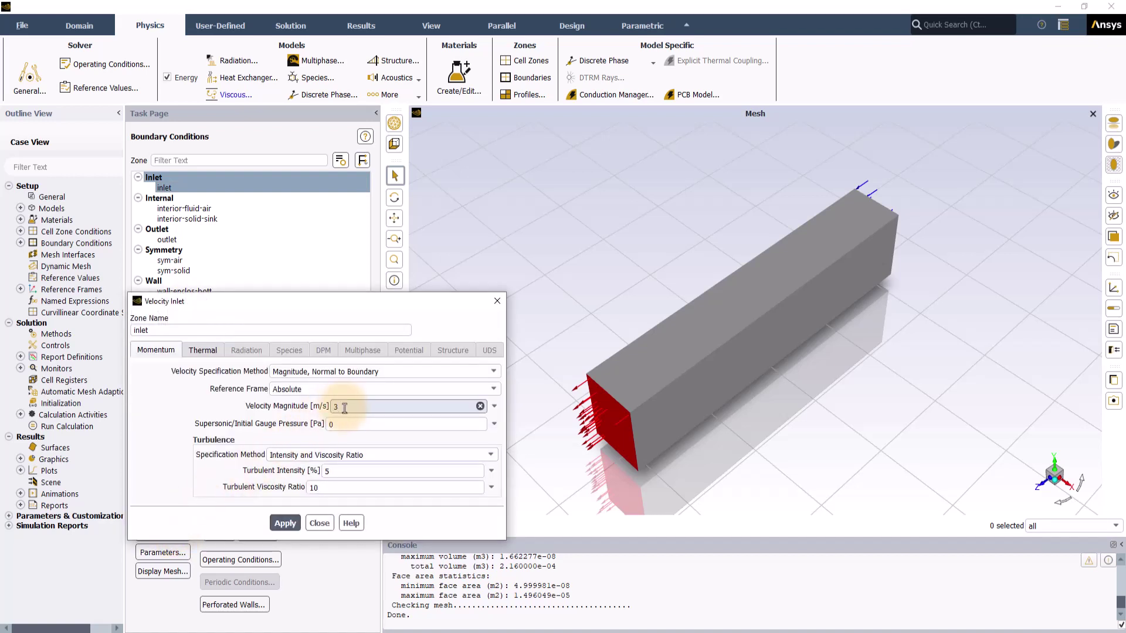
left_click(207, 350)
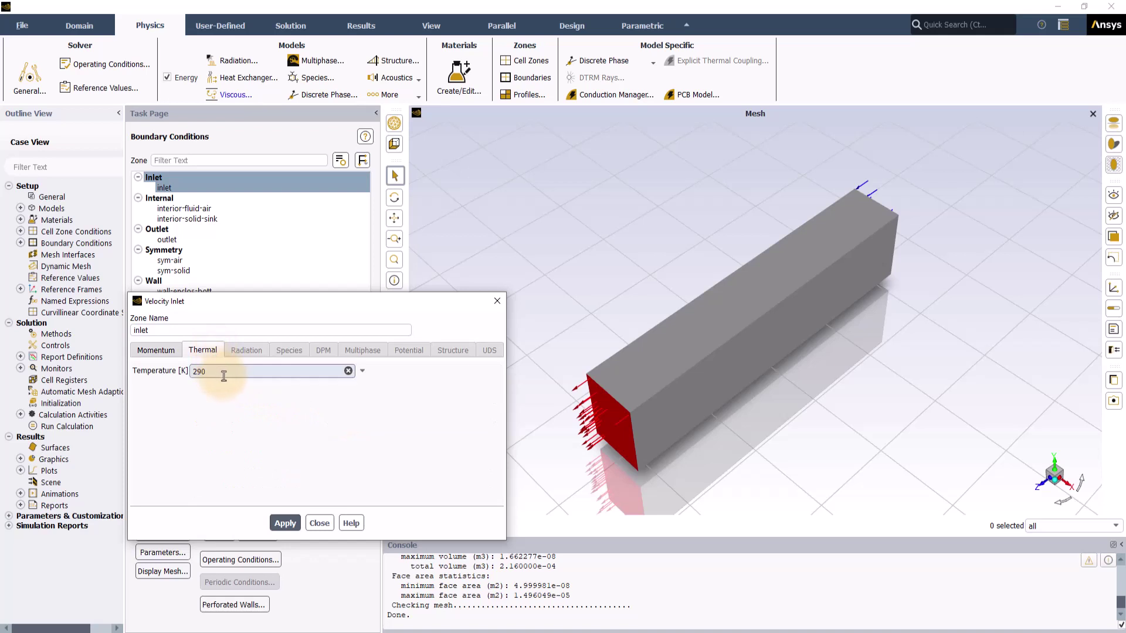
left_click(286, 523)
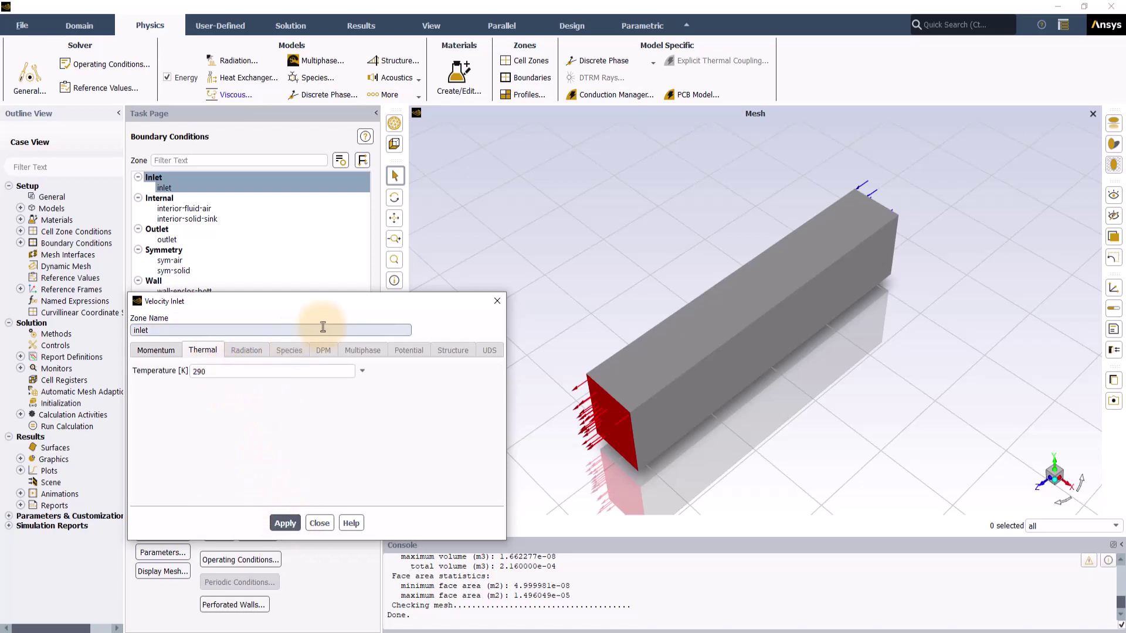
left_click(319, 523)
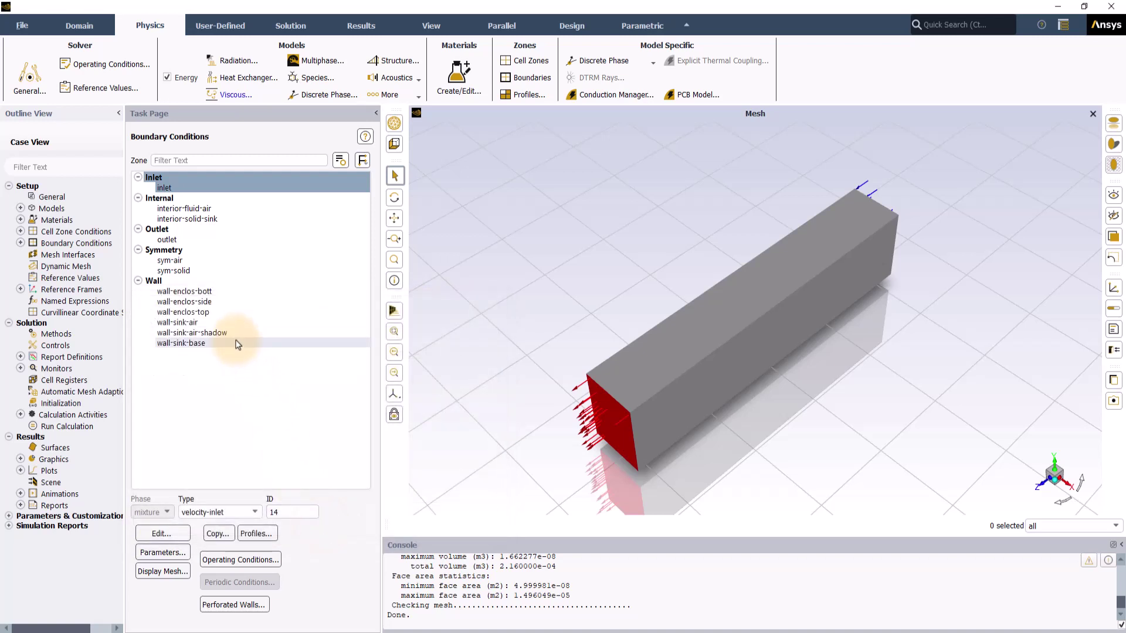
left_click(186, 259)
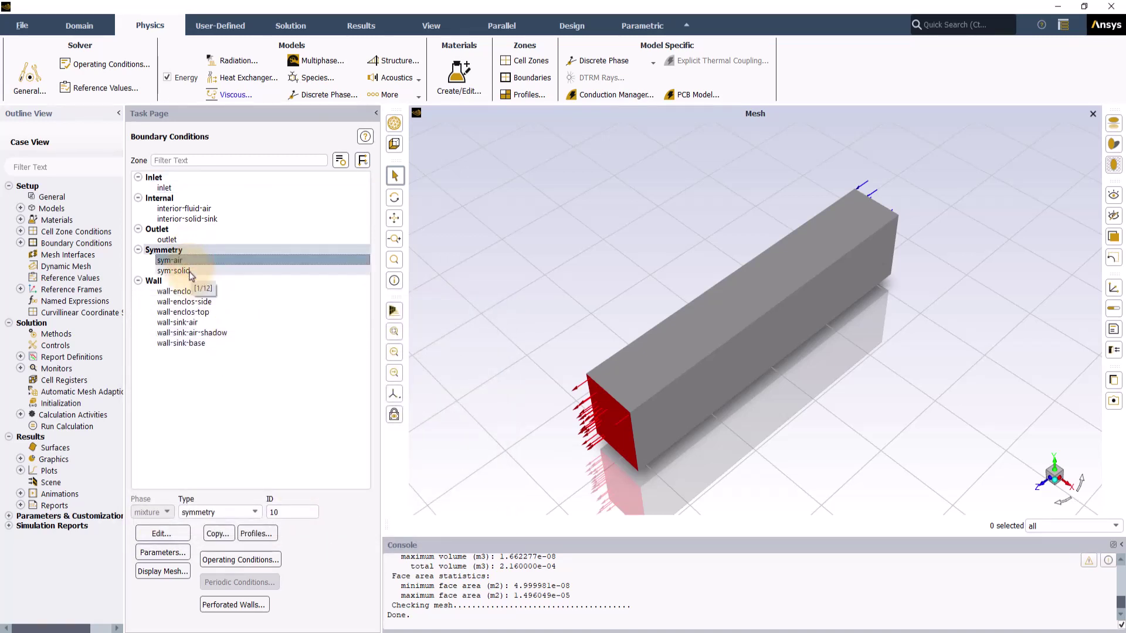
left_click(191, 270)
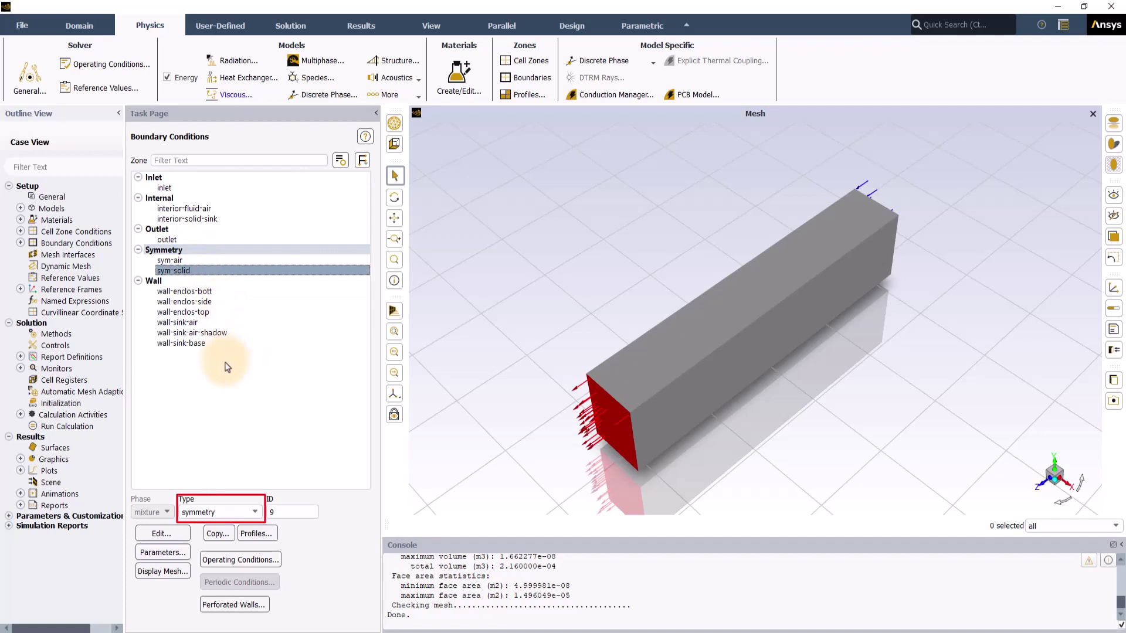
left_click(199, 240)
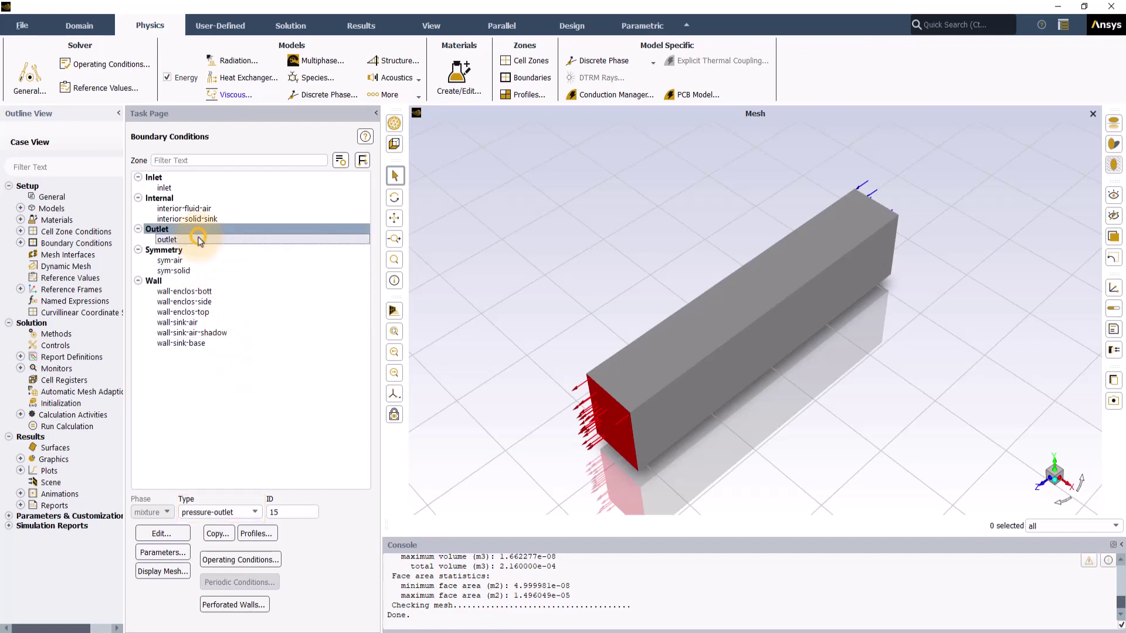
left_click(182, 535)
left_click(377, 390)
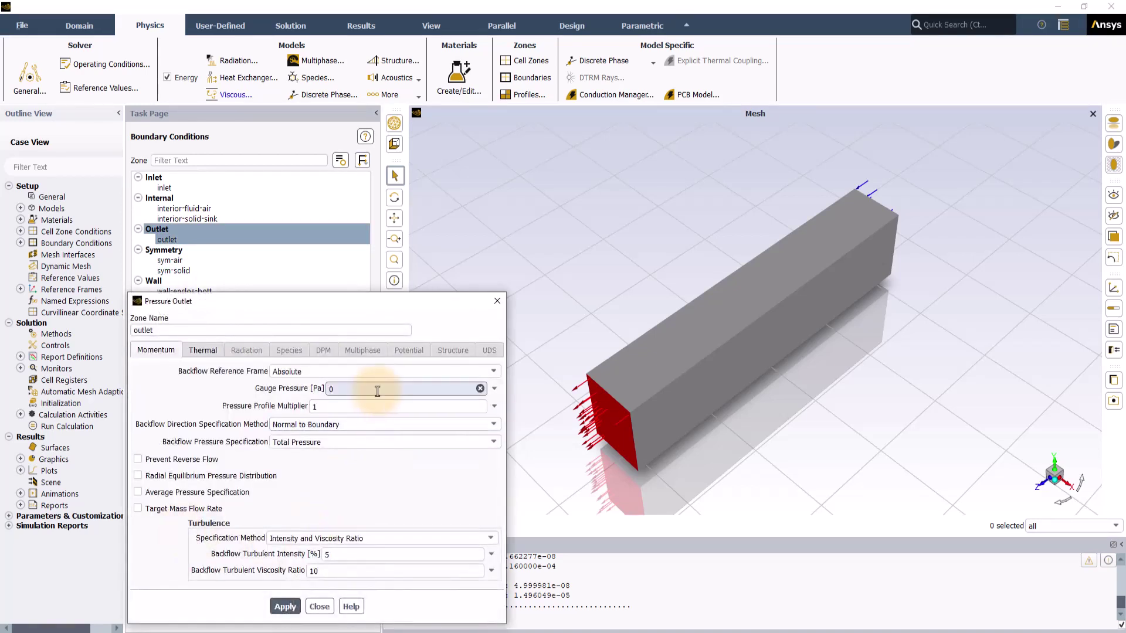
left_click(329, 608)
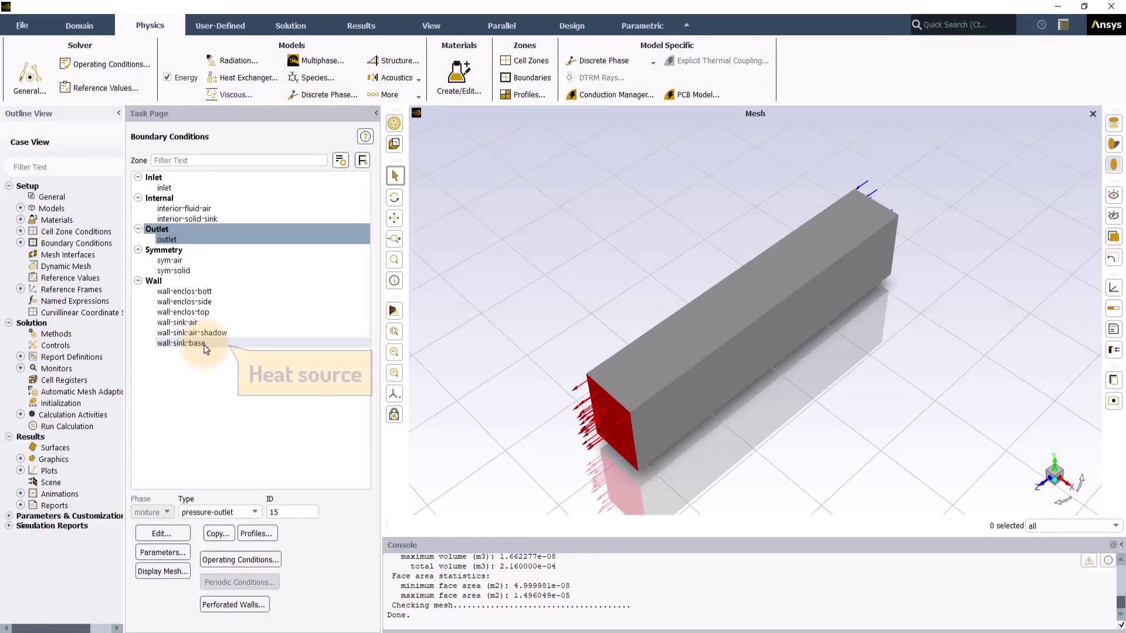
left_click(204, 345)
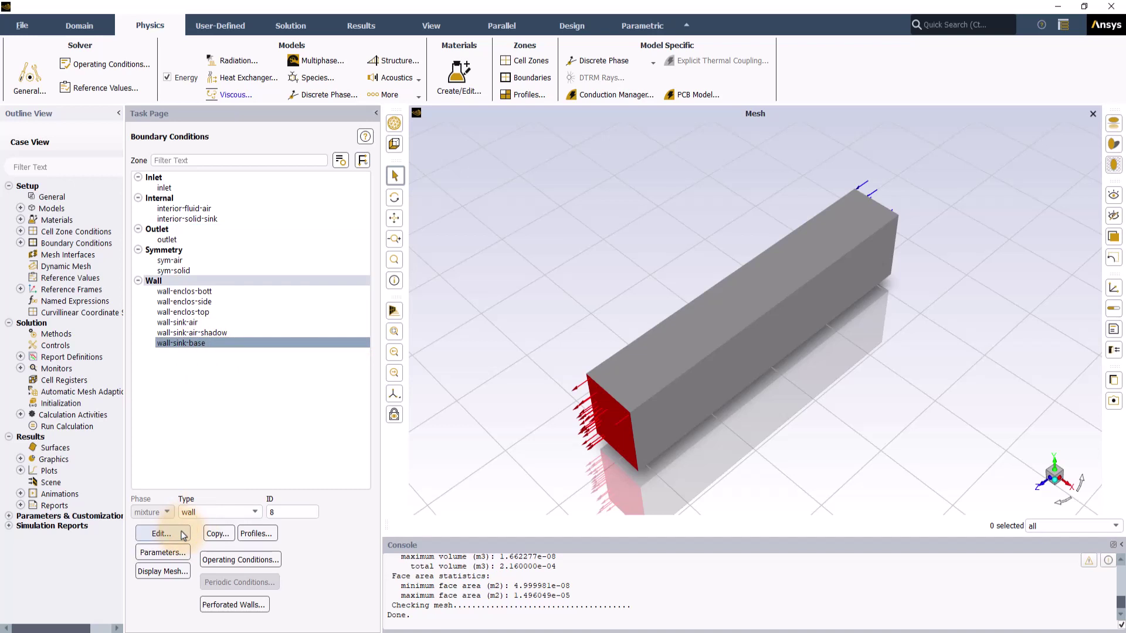
Change the wall-sink-base thermal temperature from 350 K to 300 K and apply it.
left_click(161, 533)
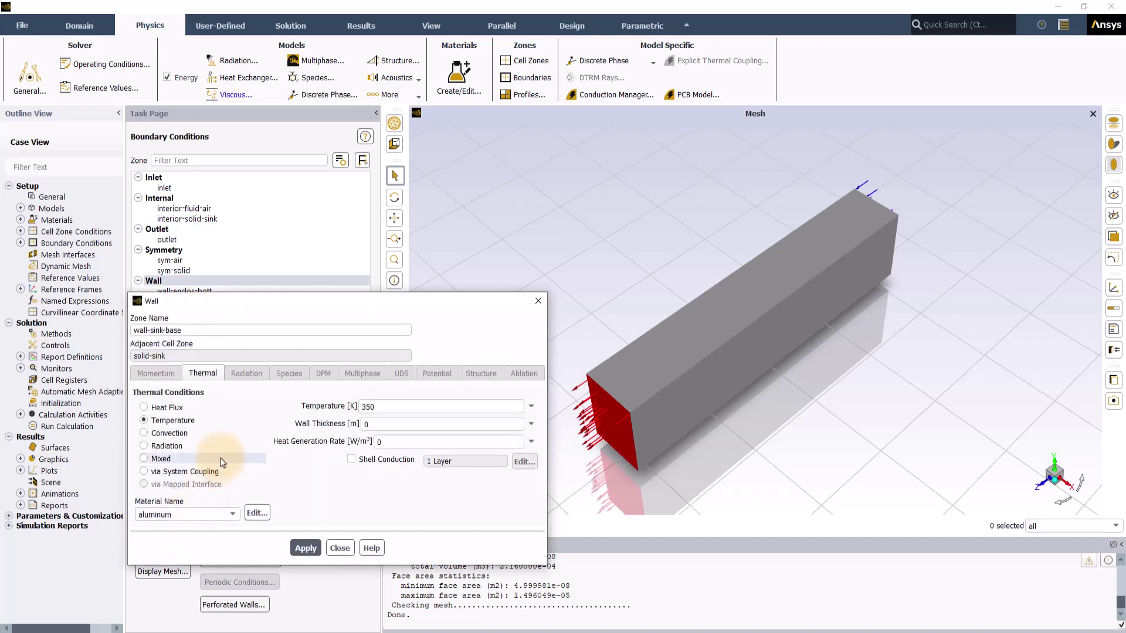
double_click(369, 406)
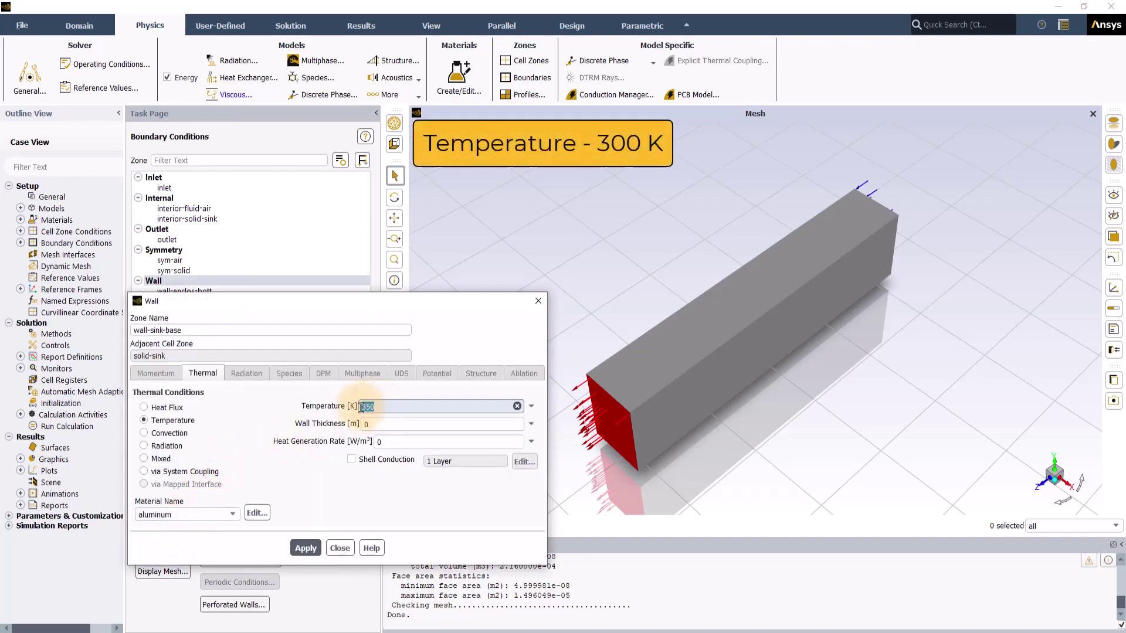
type("300")
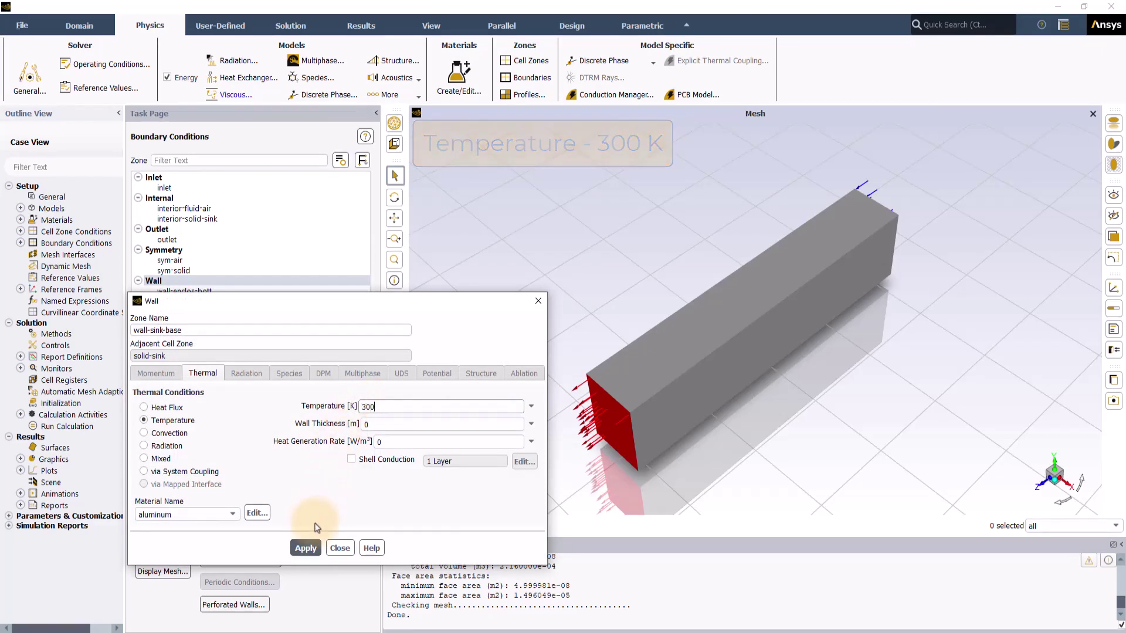
left_click(305, 549)
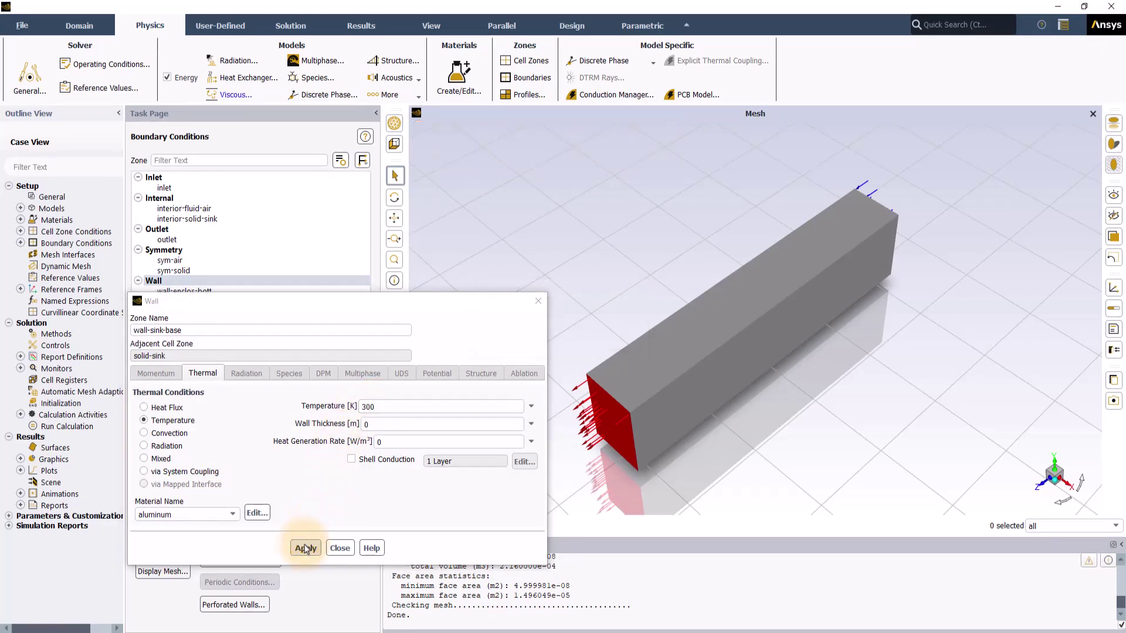
left_click(336, 548)
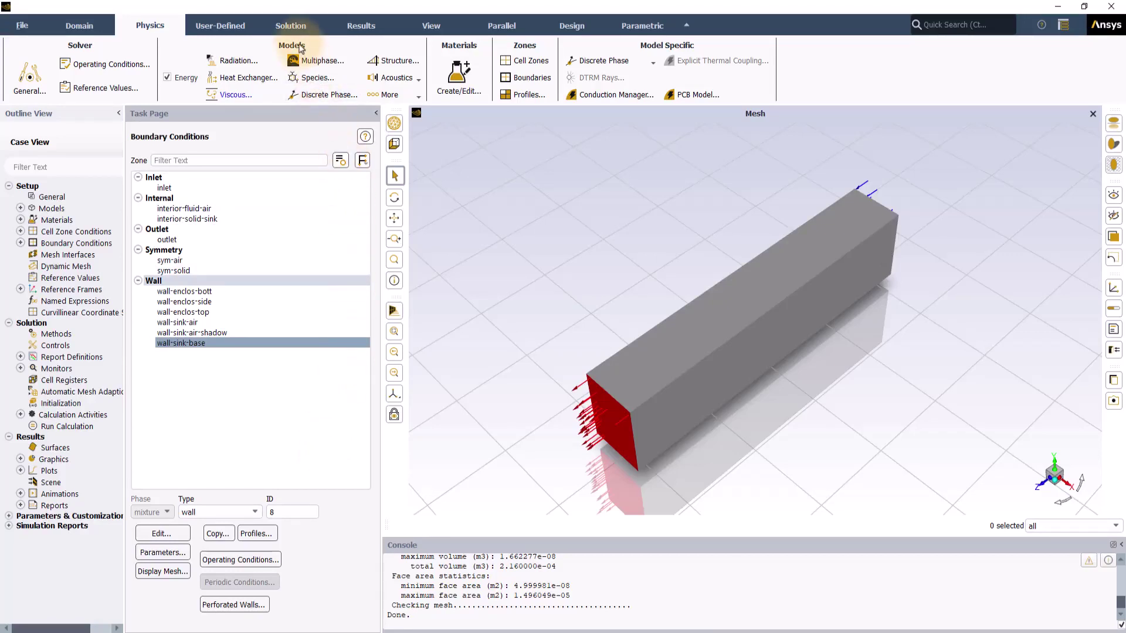
On the Solution tab, bring up the New report definition choices showing Force Report types.
left_click(293, 26)
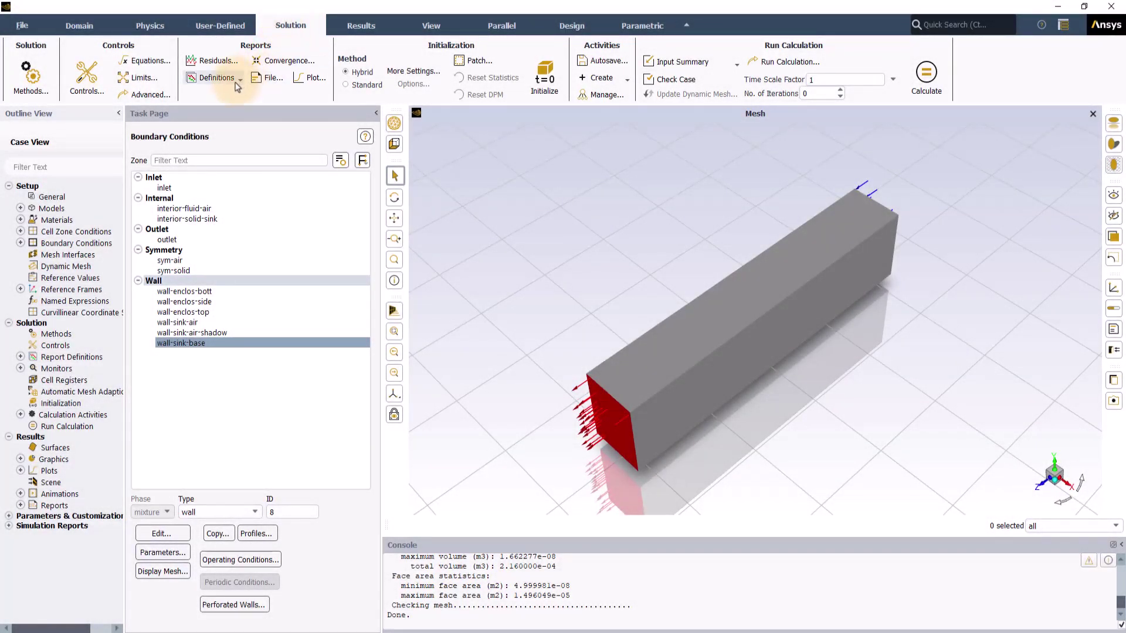
left_click(238, 84)
mouse_move(216, 117)
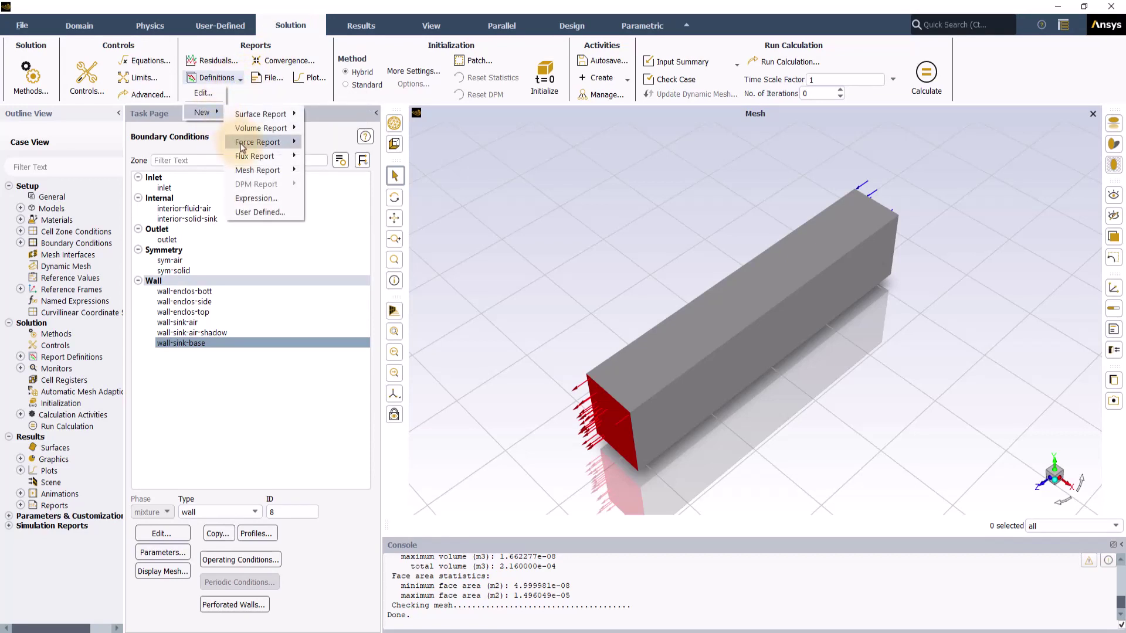
Create drag force report report-def-1 on wall-sink-air with force vector (0, 0, 1).
mouse_move(258, 142)
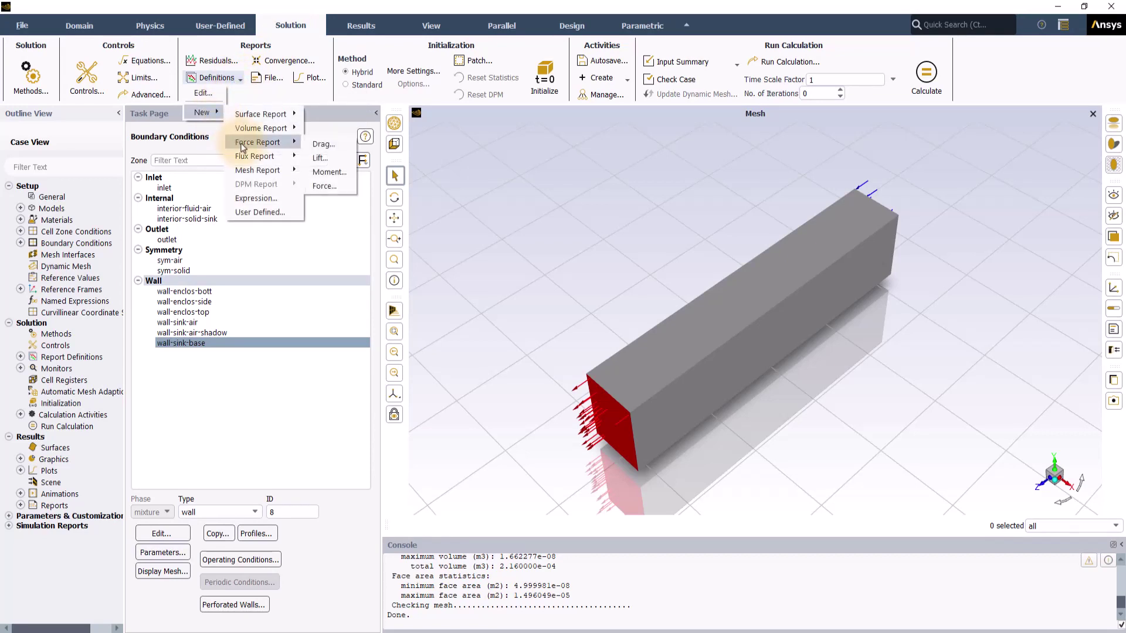
left_click(331, 148)
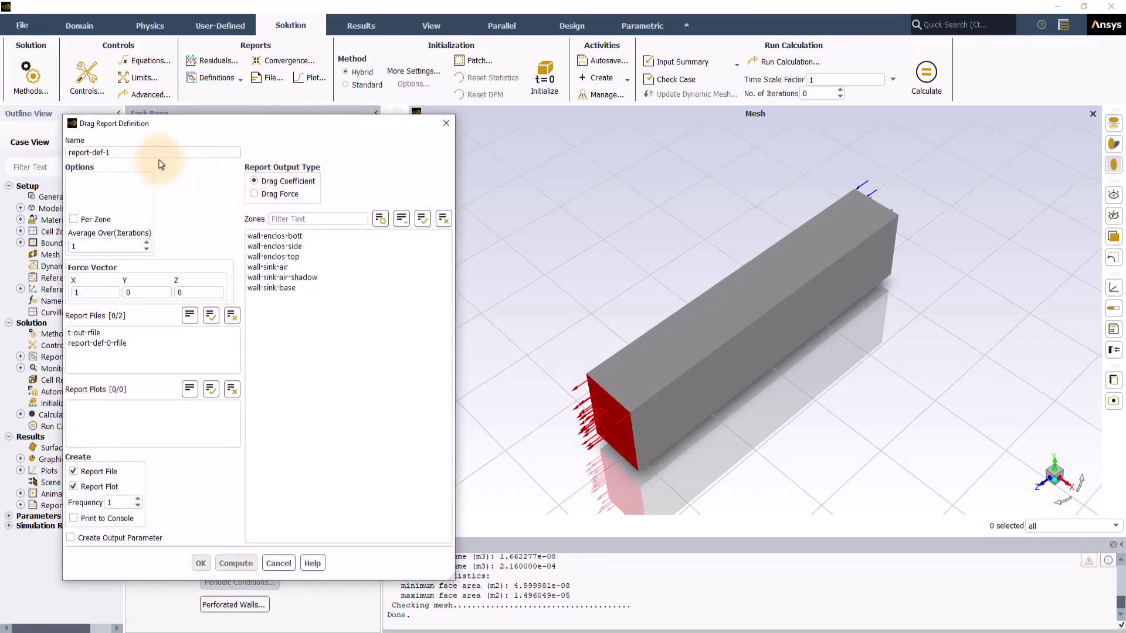
left_click(255, 194)
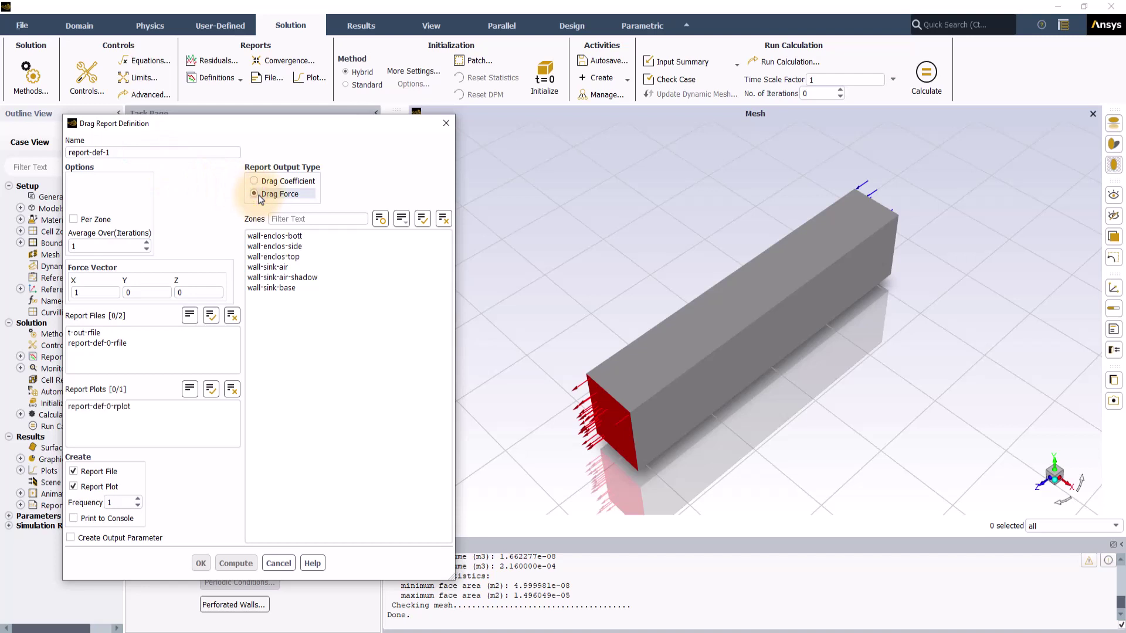
left_click(286, 269)
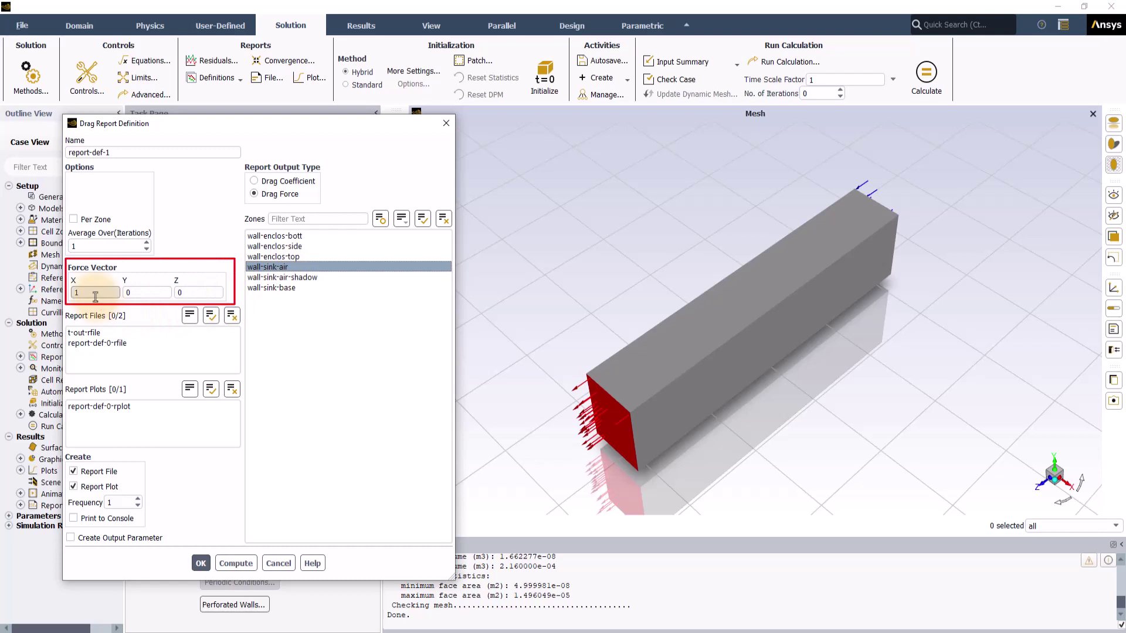
left_click_drag(95, 298, 71, 296)
type("0")
double_click(177, 293)
type("1")
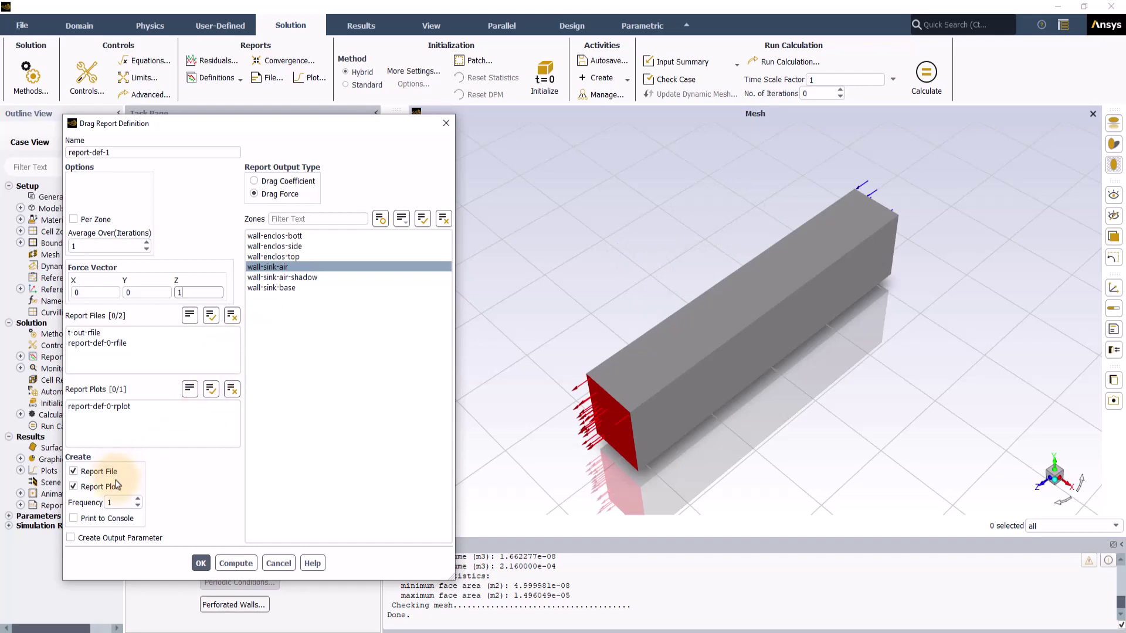
left_click(200, 563)
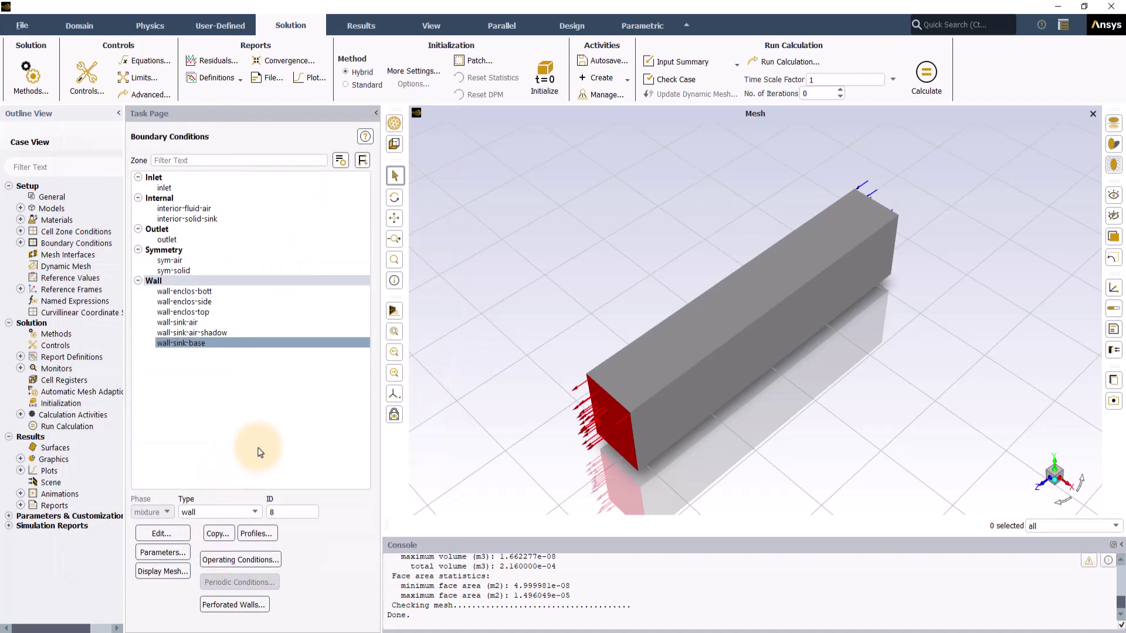
Create mass-weighted average surface report outlet_temp_report measuring Temperature on the outlet.
left_click(230, 84)
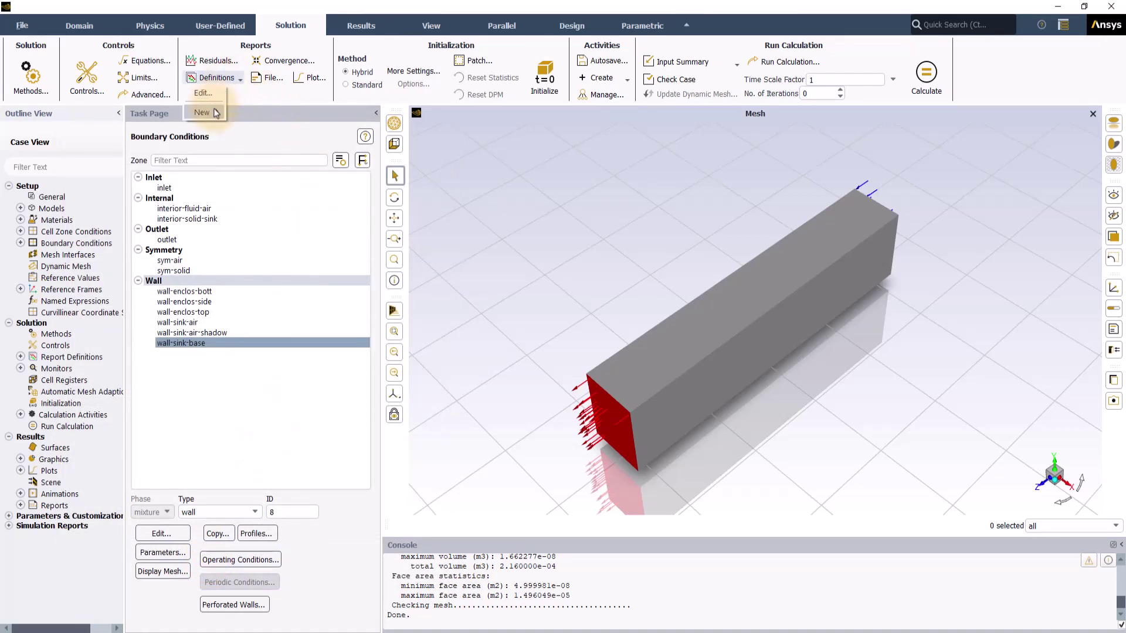
mouse_move(208, 112)
mouse_move(273, 115)
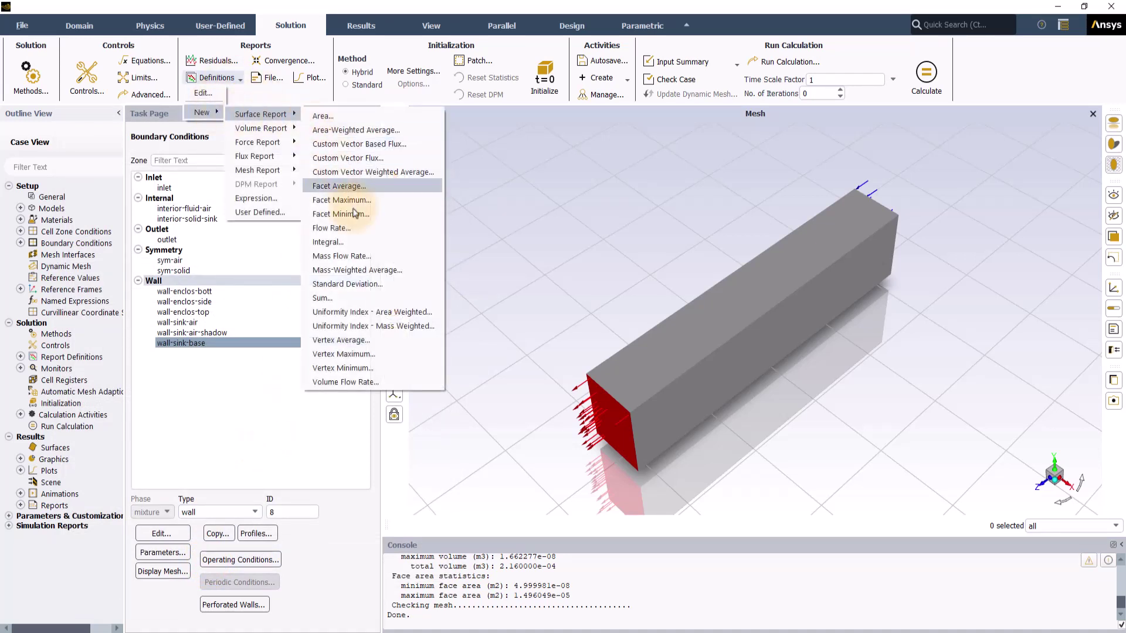
left_click(357, 270)
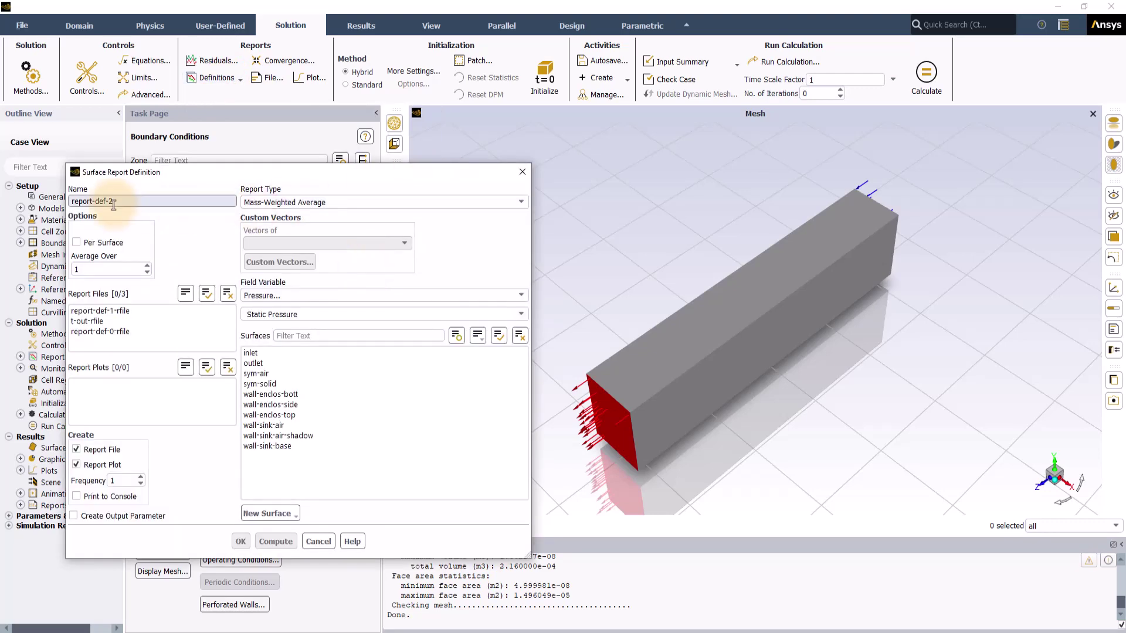
left_click_drag(116, 202, 68, 202)
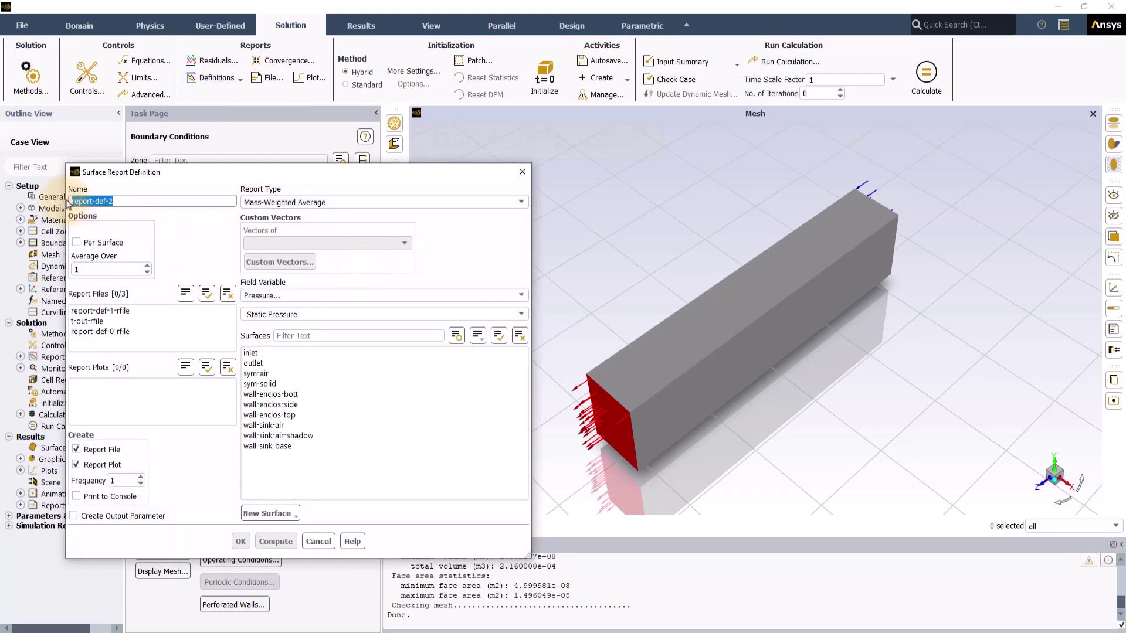
type("outlet_temp_")
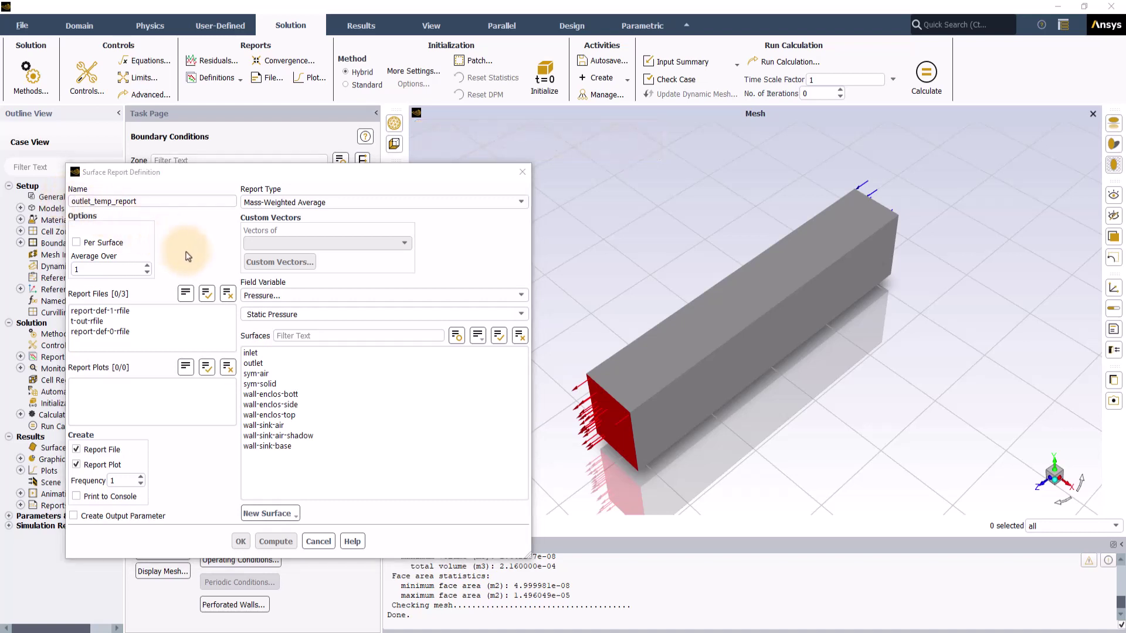
left_click(279, 299)
left_click(282, 336)
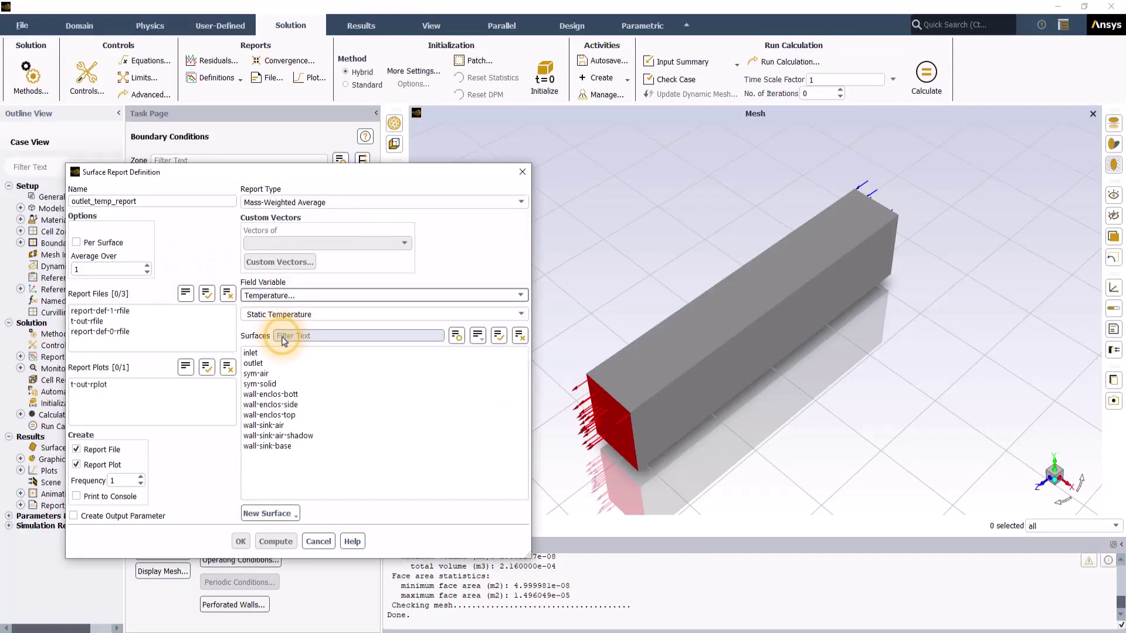
left_click(265, 364)
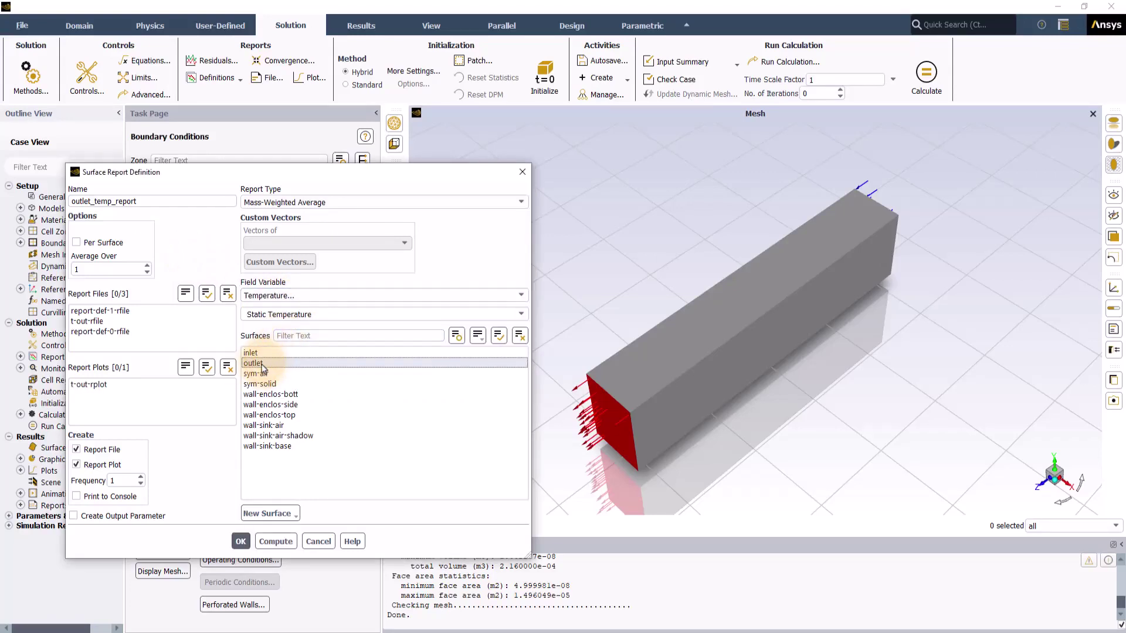
left_click(240, 541)
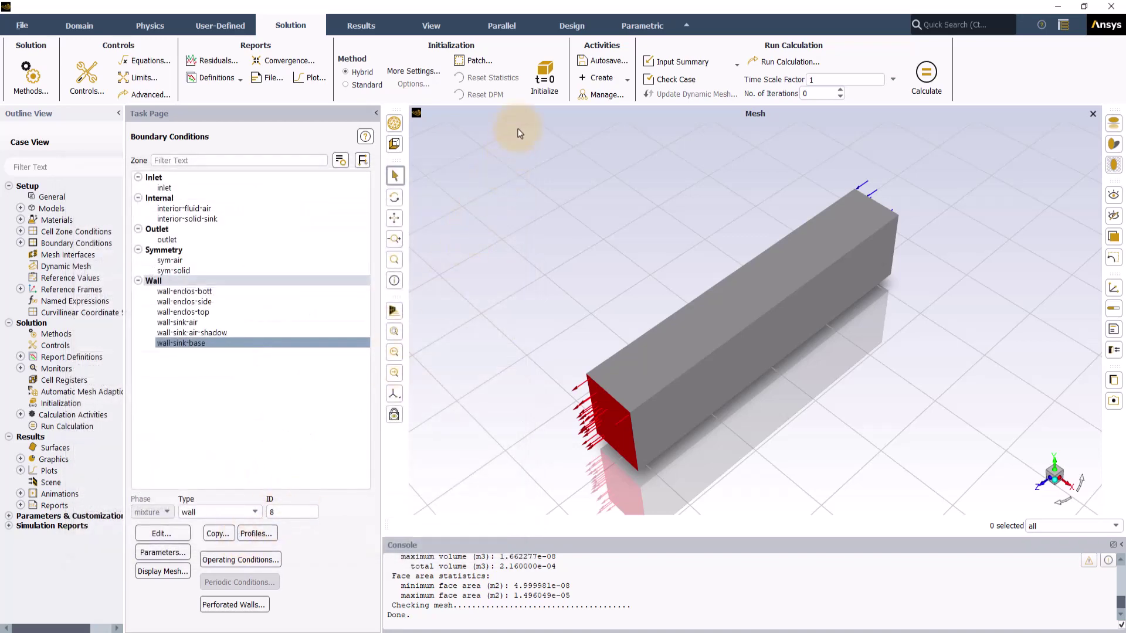
Hybrid-initialize the flow field and save case and data as sink-convect_initial.cas.h5.
left_click(542, 93)
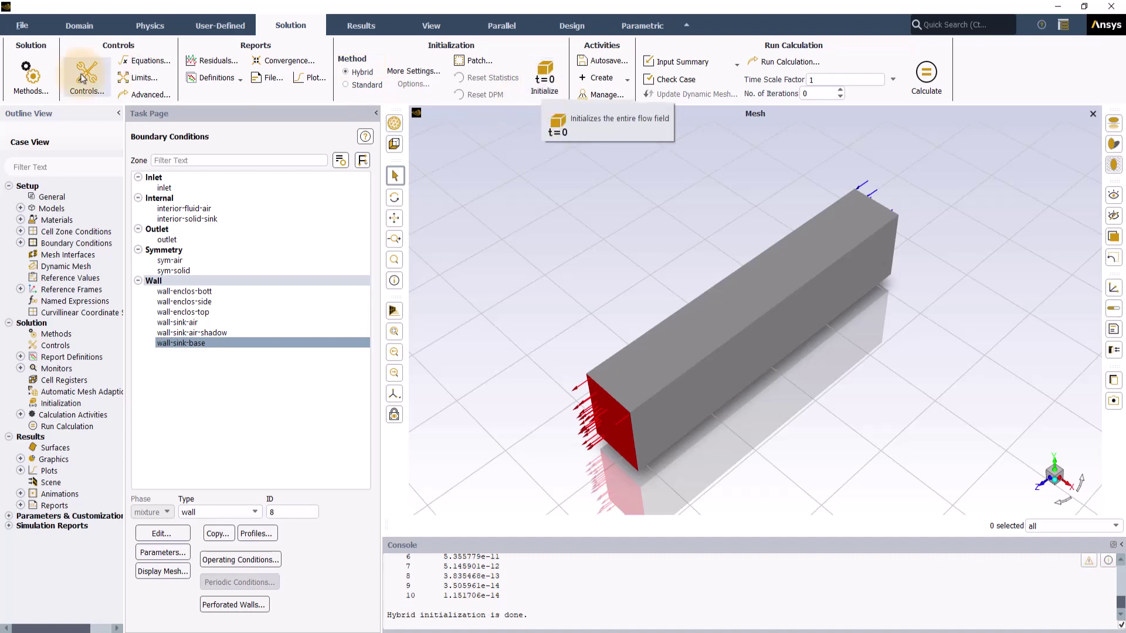
left_click(22, 25)
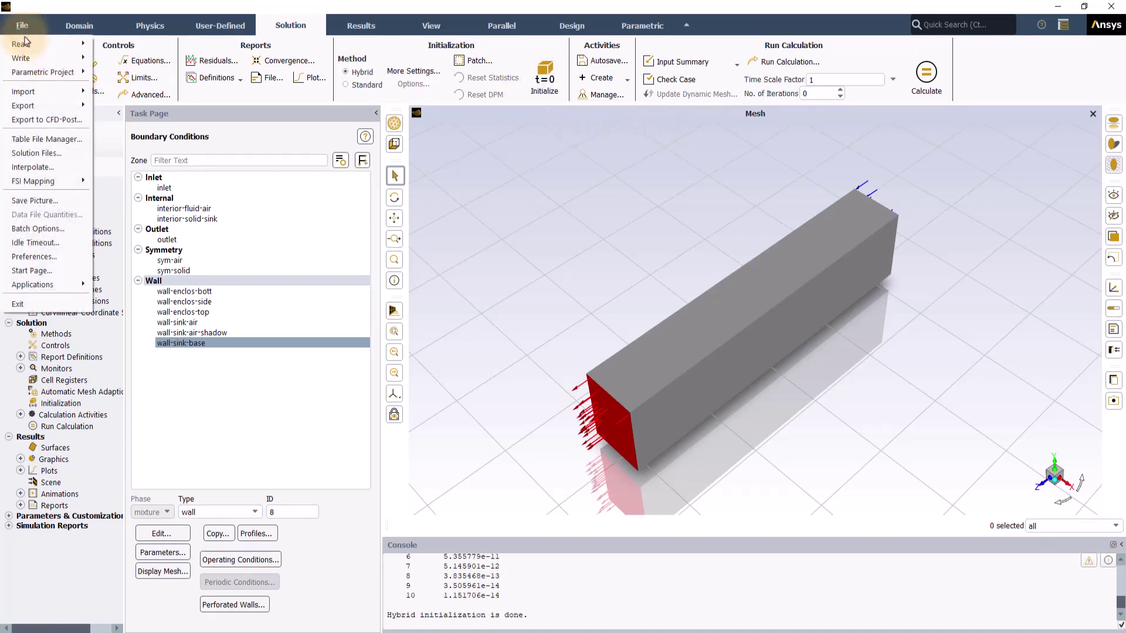
mouse_move(25, 44)
left_click(122, 87)
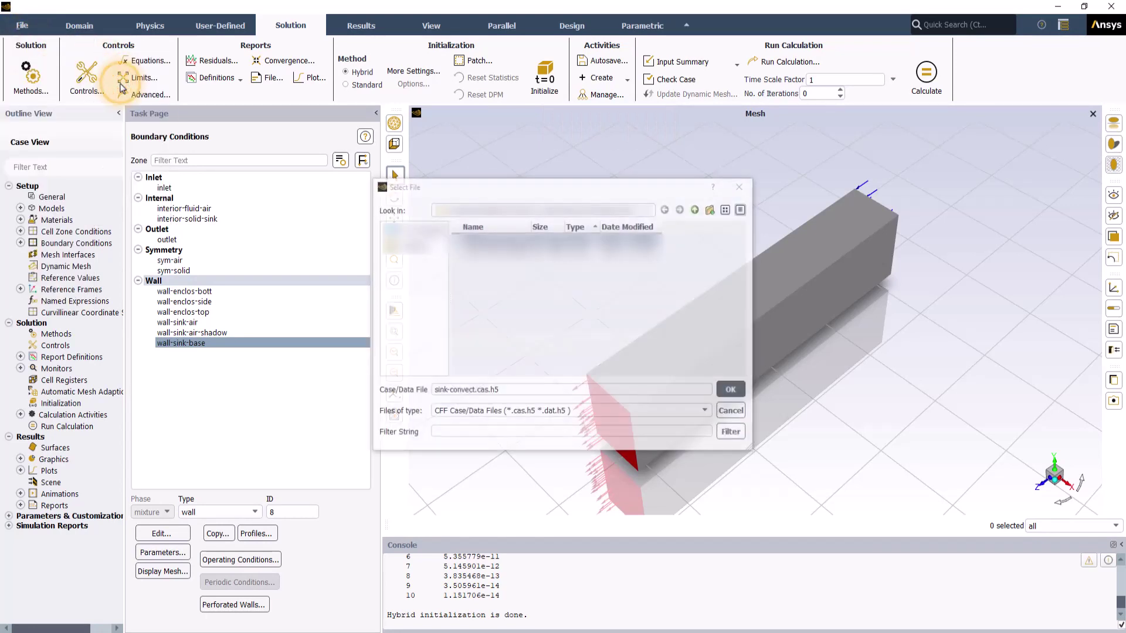
left_click(474, 394)
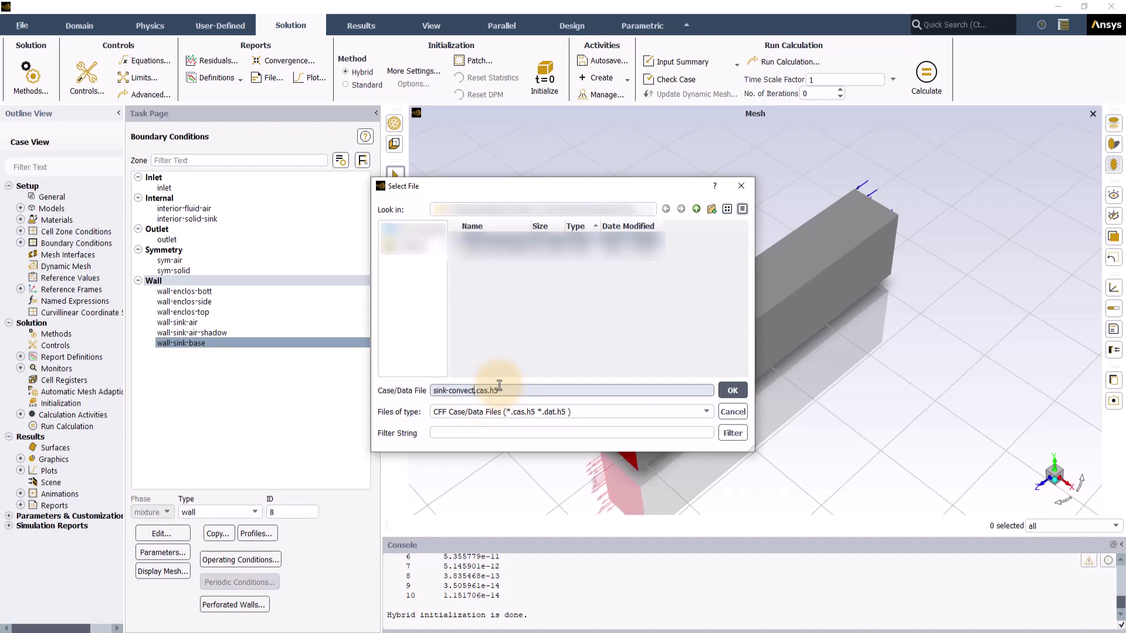
type("_")
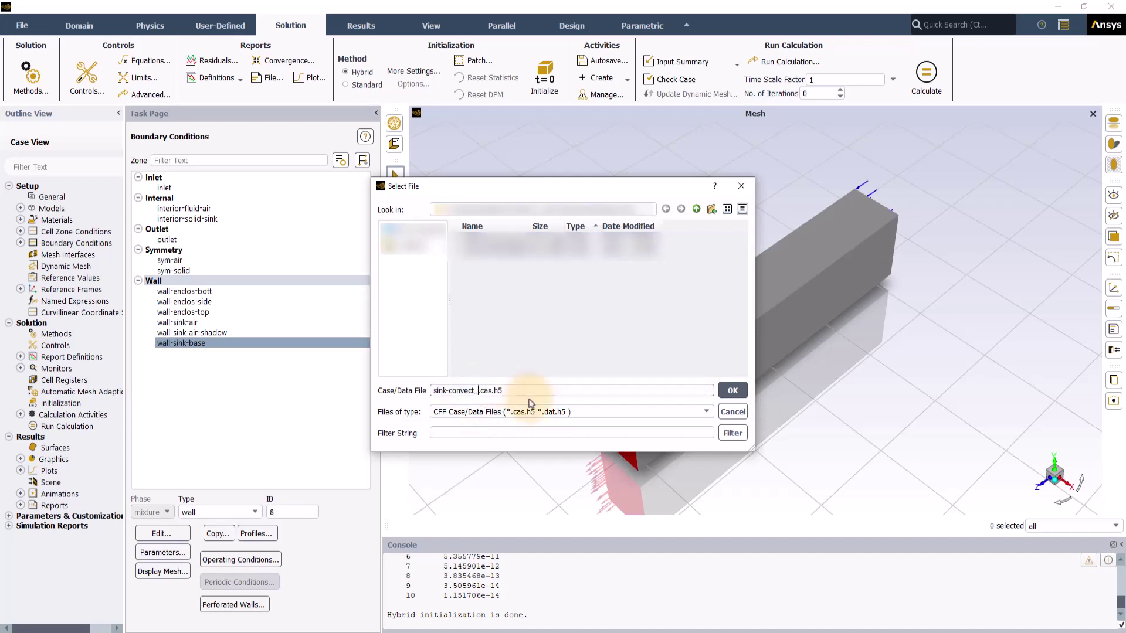
type("initial")
left_click(732, 390)
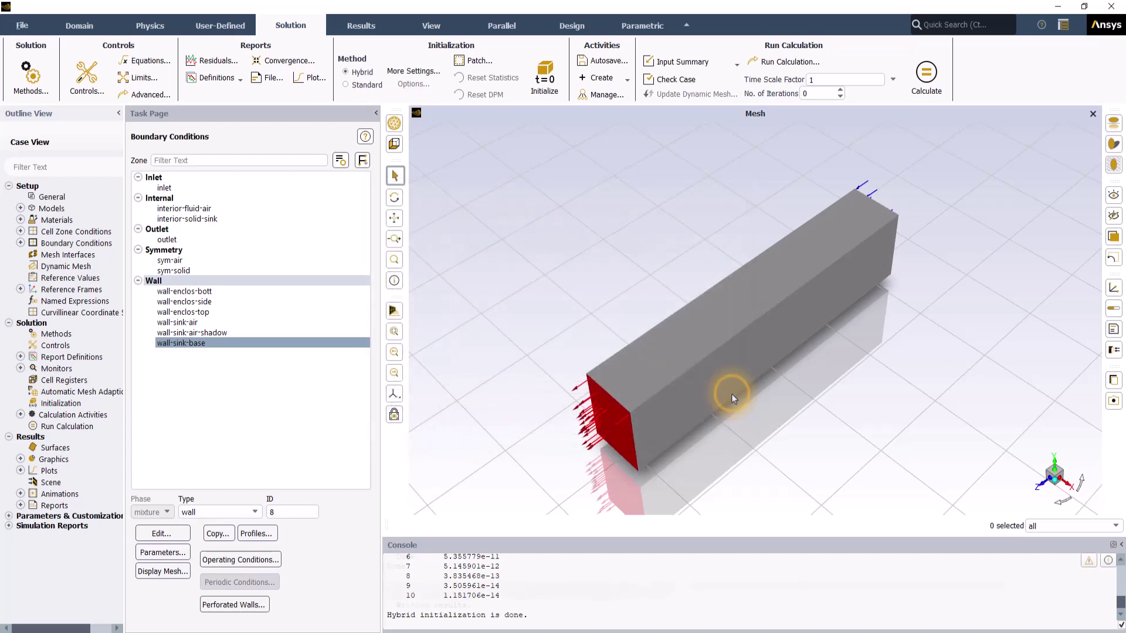
Run the solver with 200 iterations and acknowledge convergence at iteration 70.
left_click(808, 95)
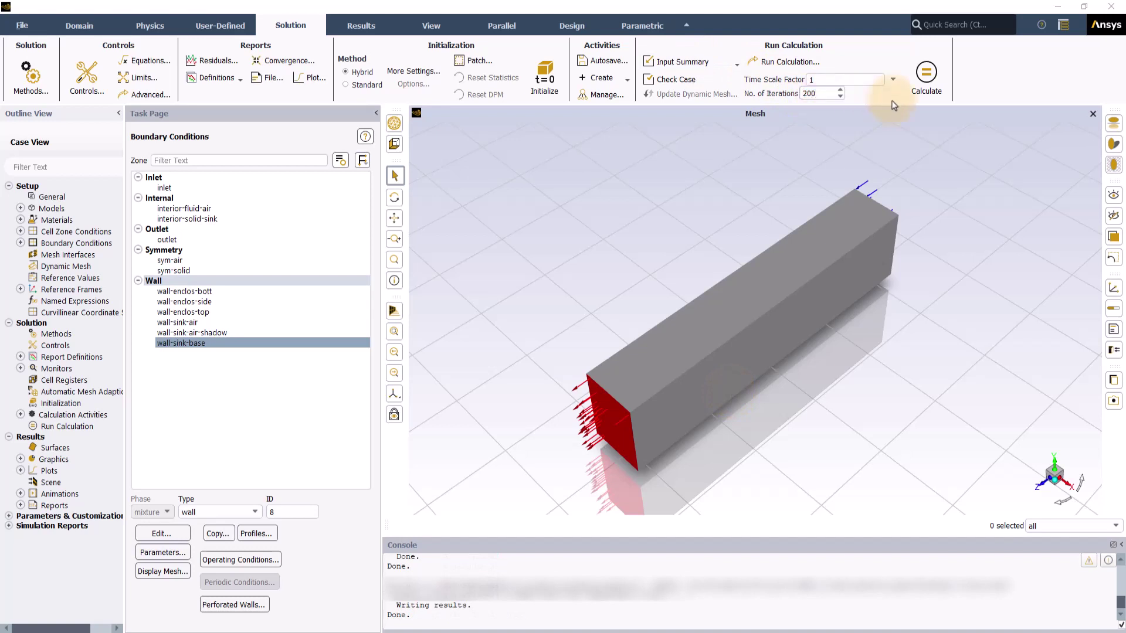
left_click(924, 80)
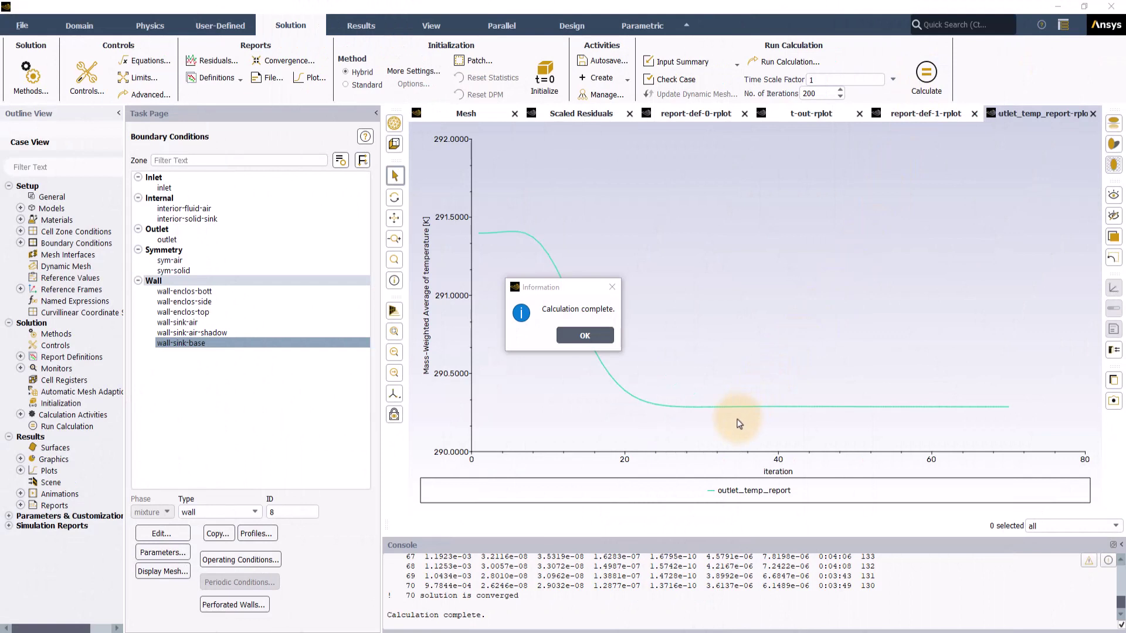
left_click(602, 339)
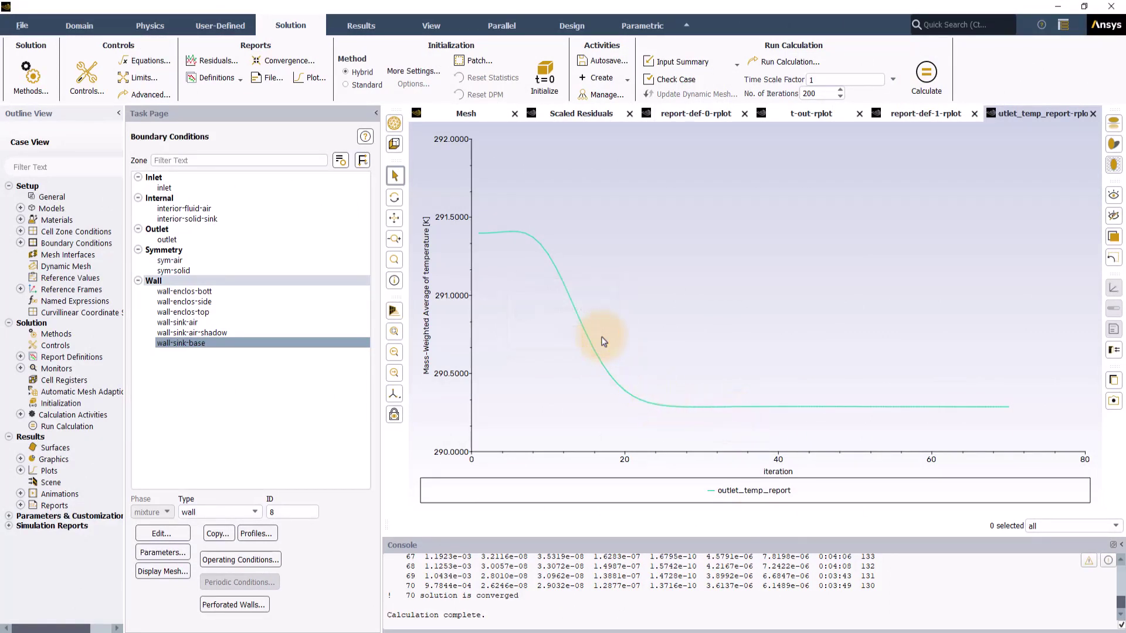
Report mass flow rate through inlet and outlet, netting -6.742523e-10 kg/s.
left_click(363, 26)
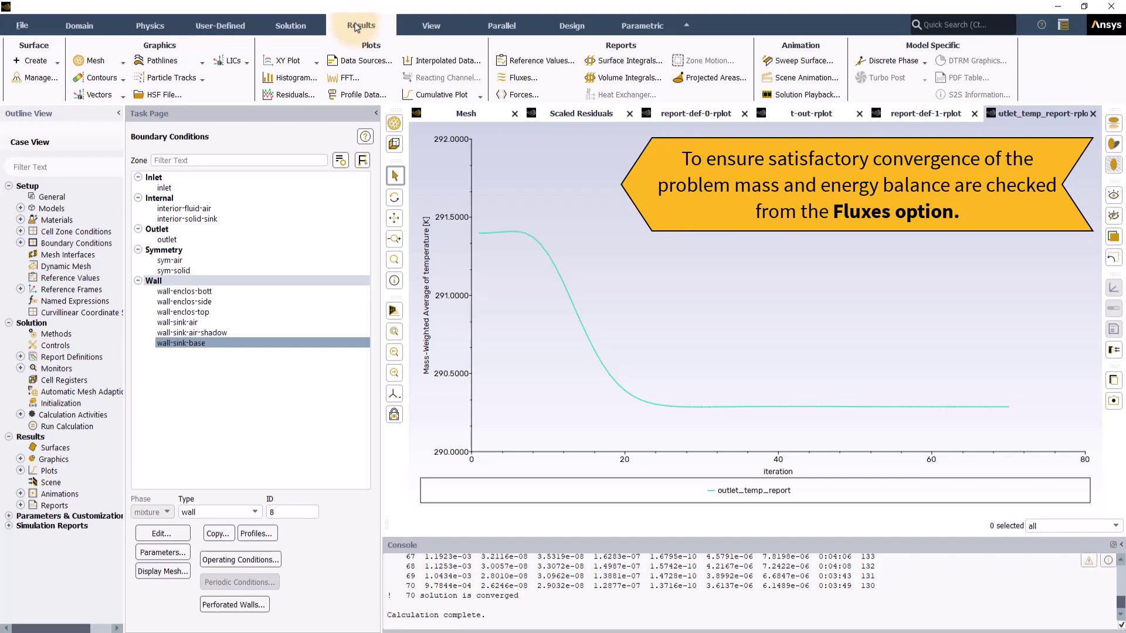
left_click(532, 81)
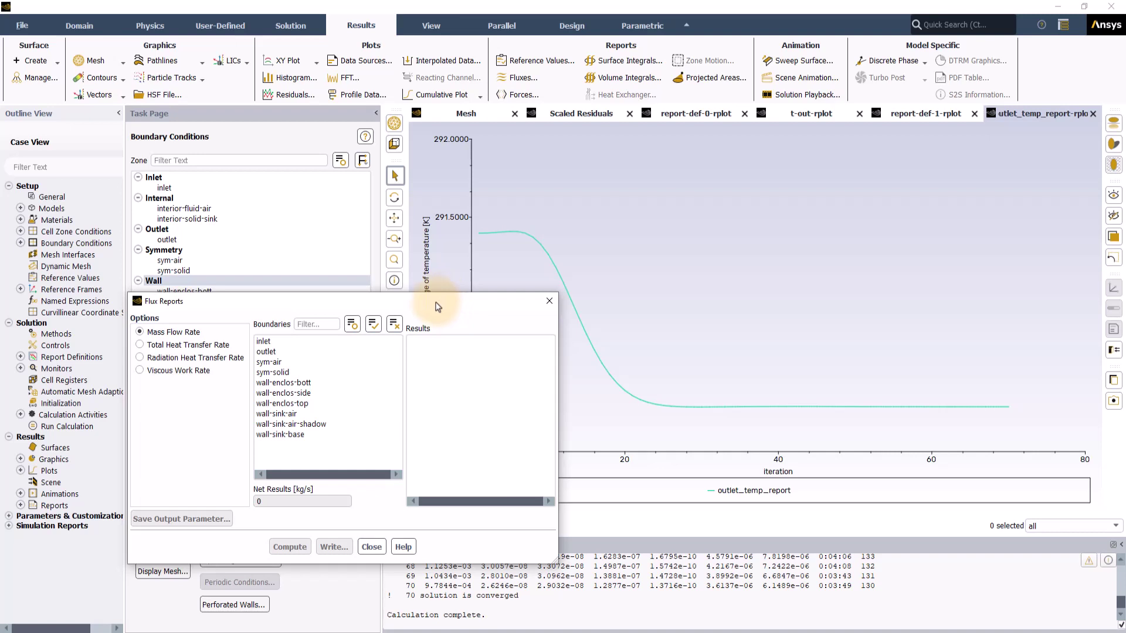
left_click(352, 342)
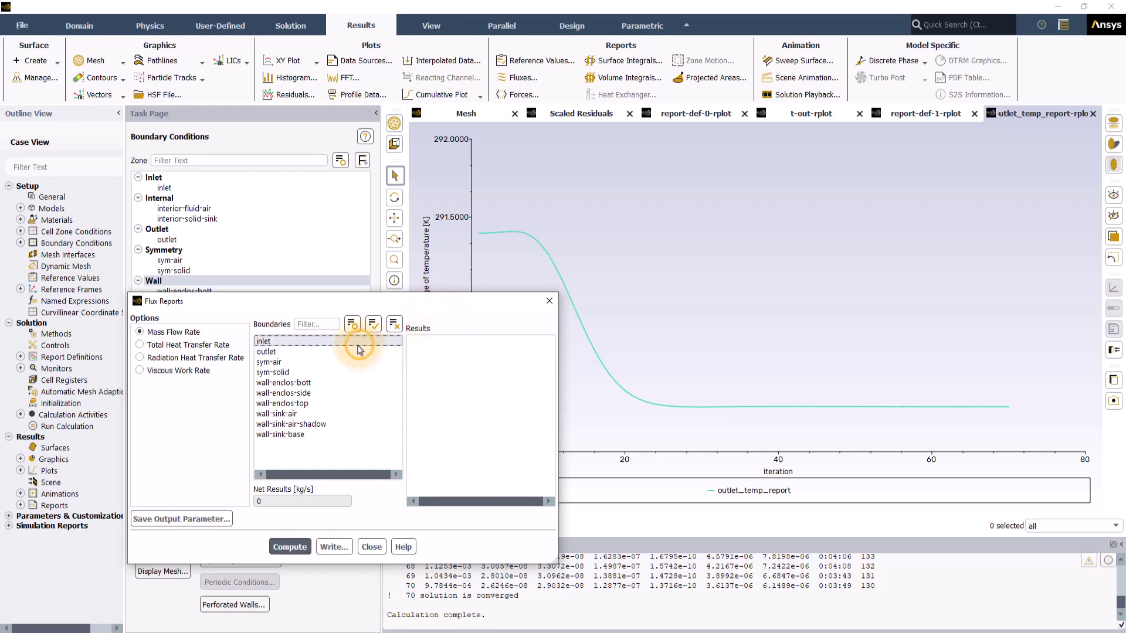
left_click(352, 352)
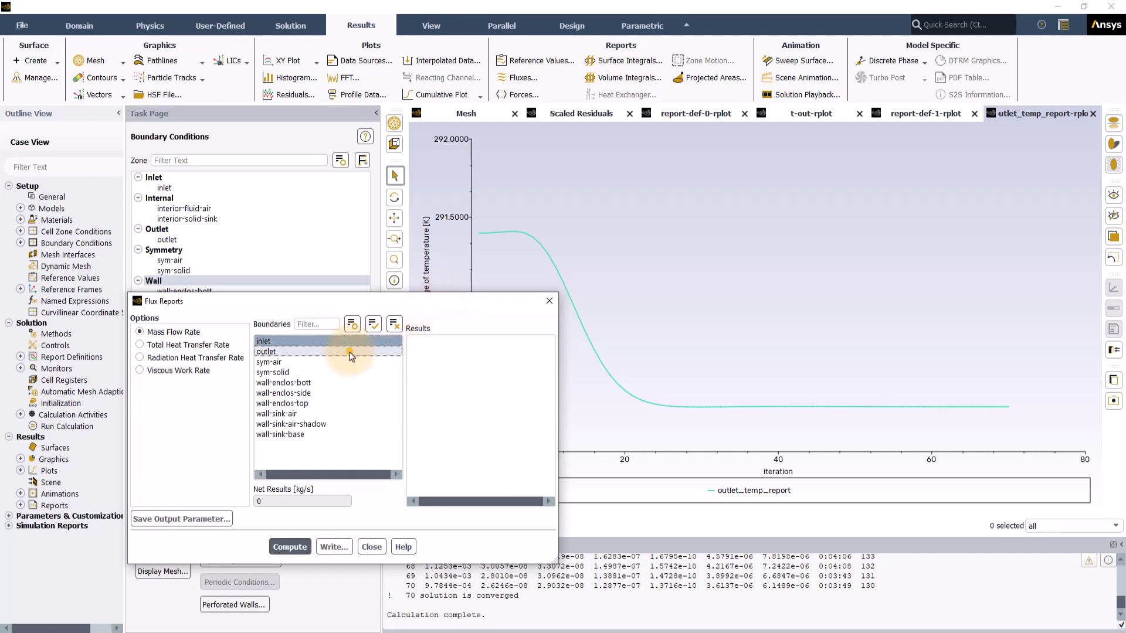
left_click(282, 551)
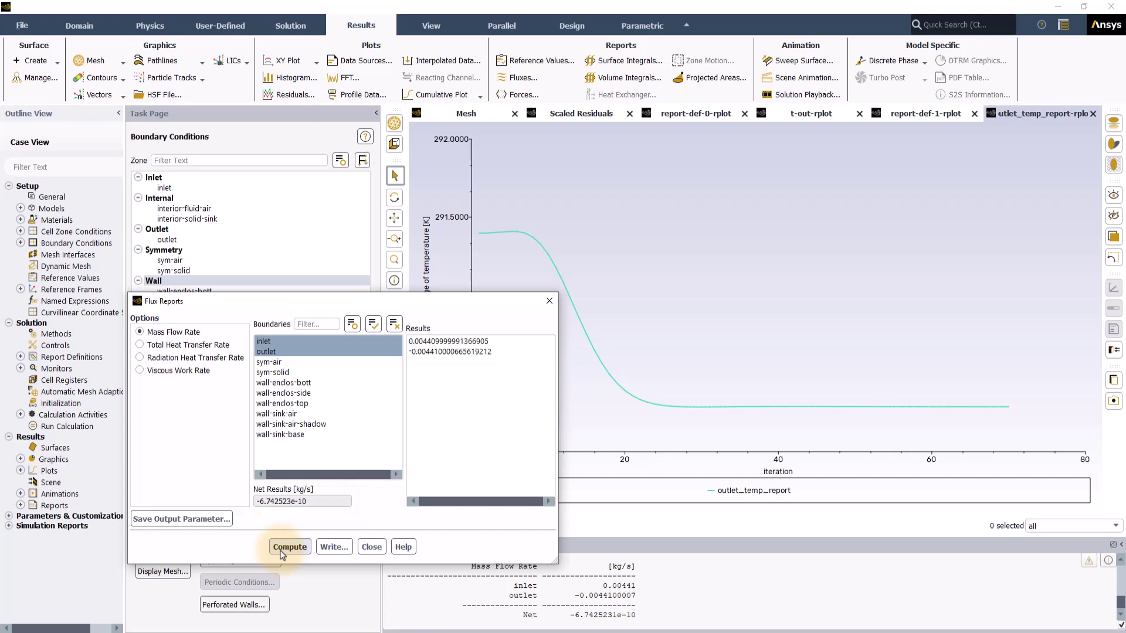
Compute total heat transfer rate for inlet, outlet, wall-sink-air, wall-sink-air-shadow and wall-sink-base.
left_click(195, 346)
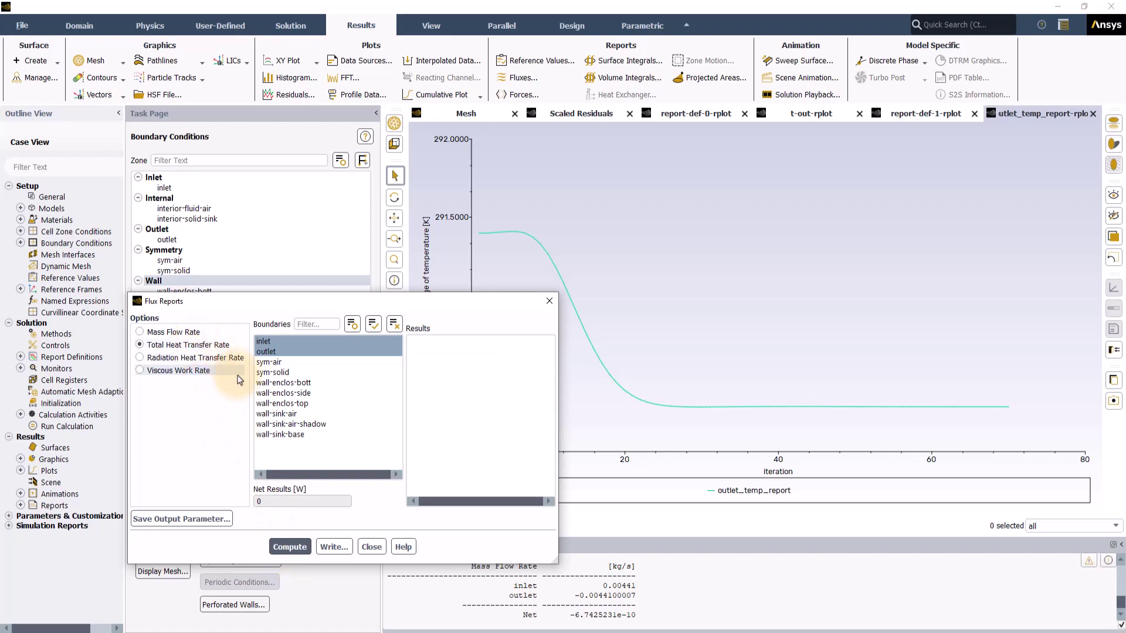
left_click(277, 414)
left_click(280, 424)
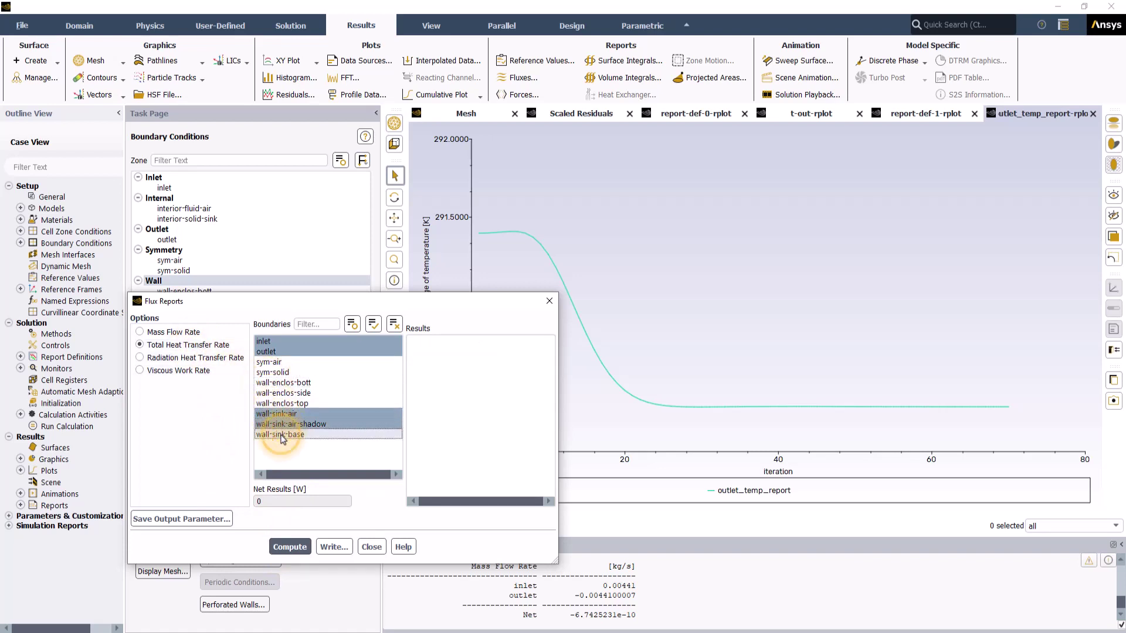
left_click(281, 434)
left_click(290, 547)
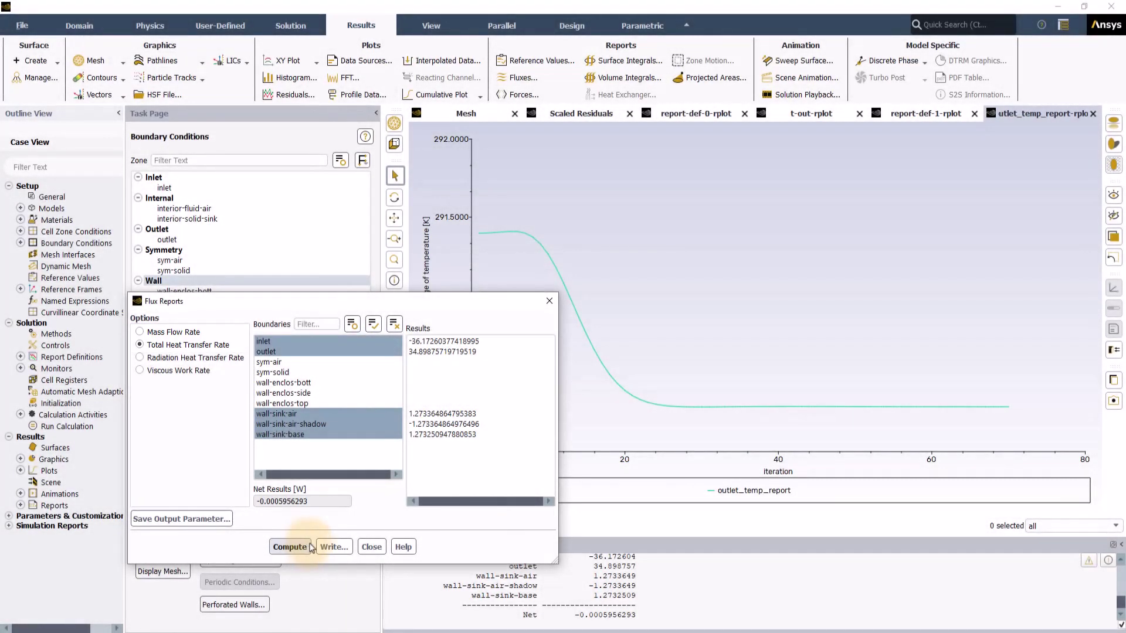
left_click(371, 547)
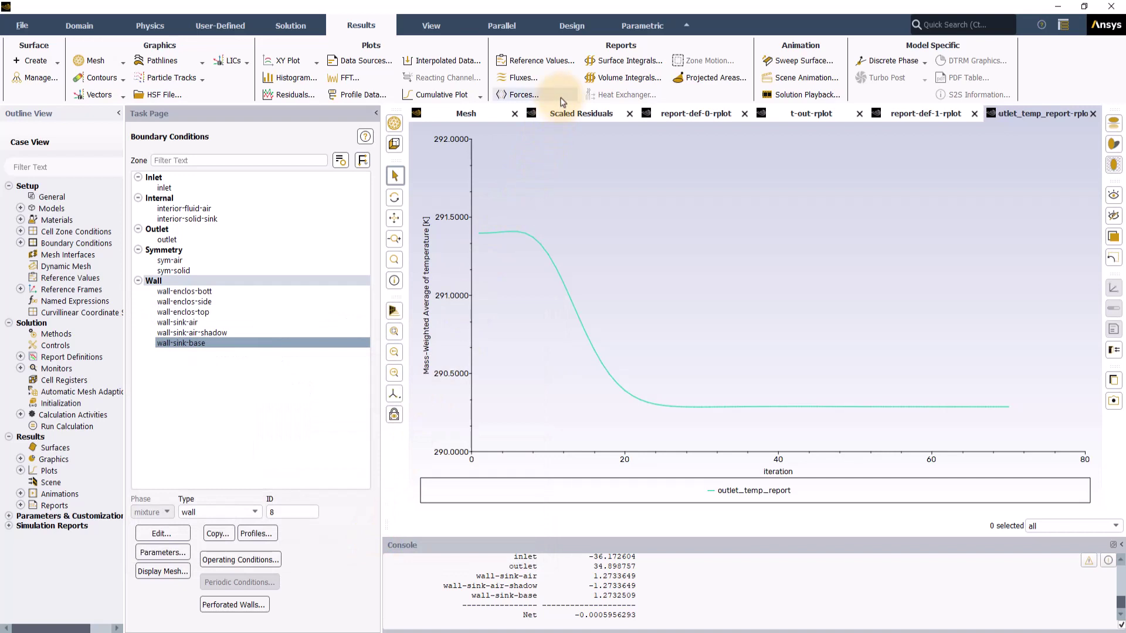
Report area-weighted average static pressure over inlet and outlet together (1.026355 Pa).
left_click(601, 61)
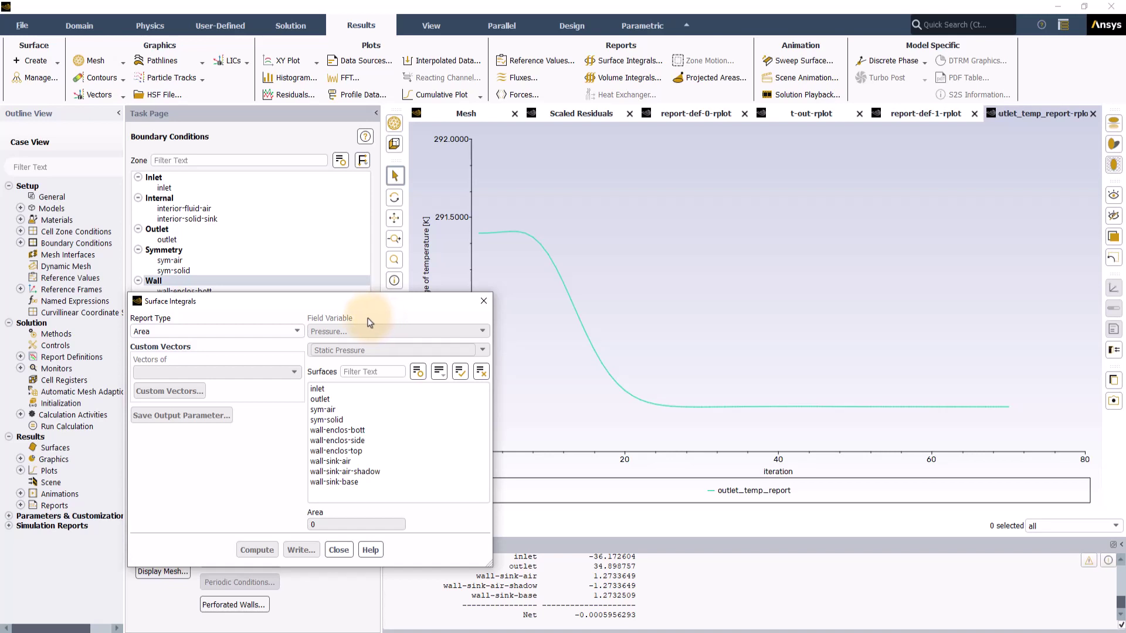
left_click(290, 331)
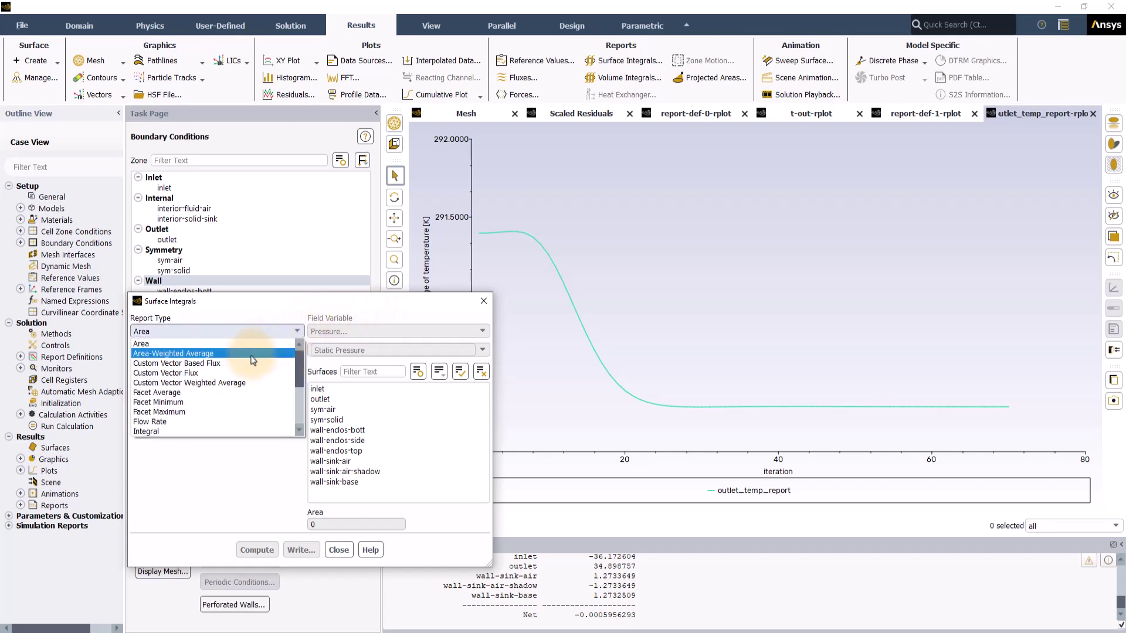
left_click(264, 354)
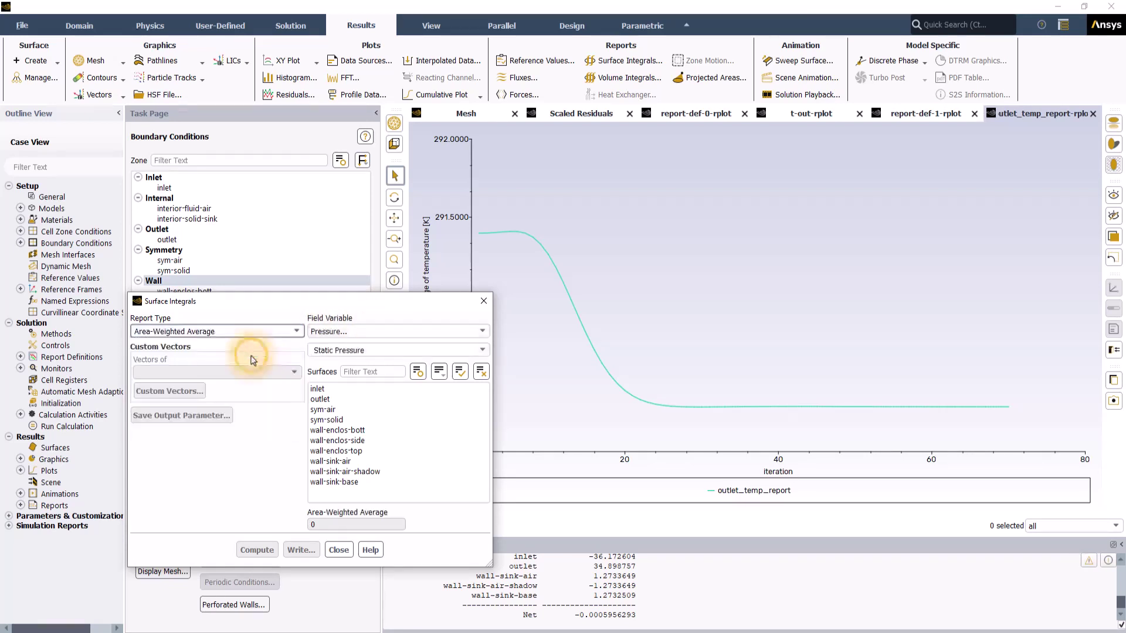
left_click(317, 389)
left_click(320, 399)
left_click(244, 546)
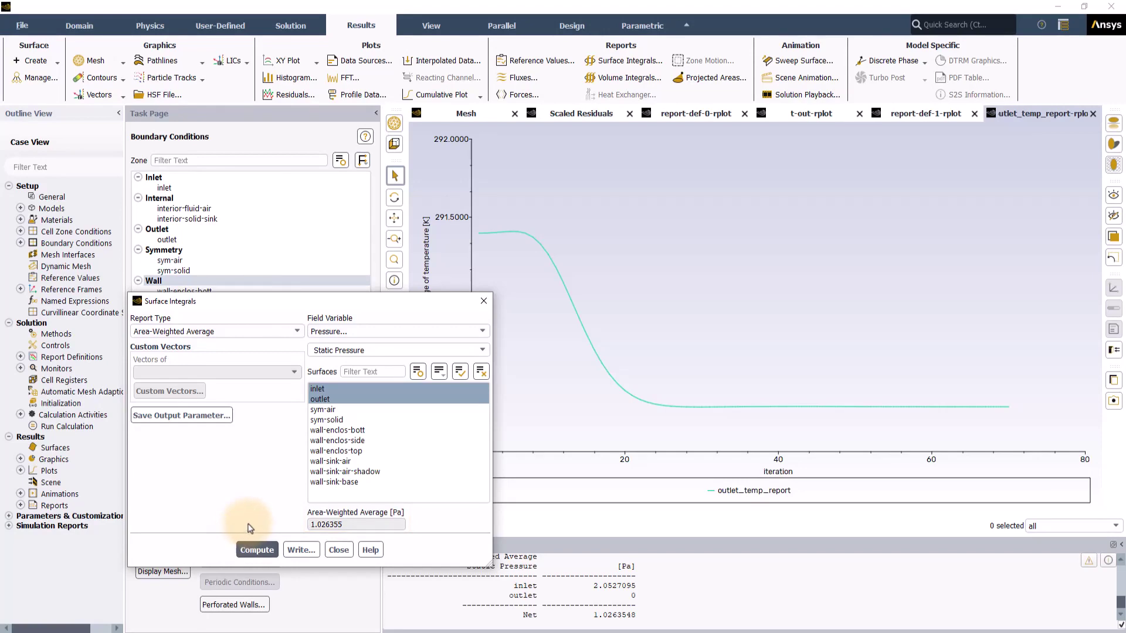
Recompute the area-weighted average static pressure for inlet alone (2.05271 Pa) and close.
left_click_drag(316, 306, 316, 252)
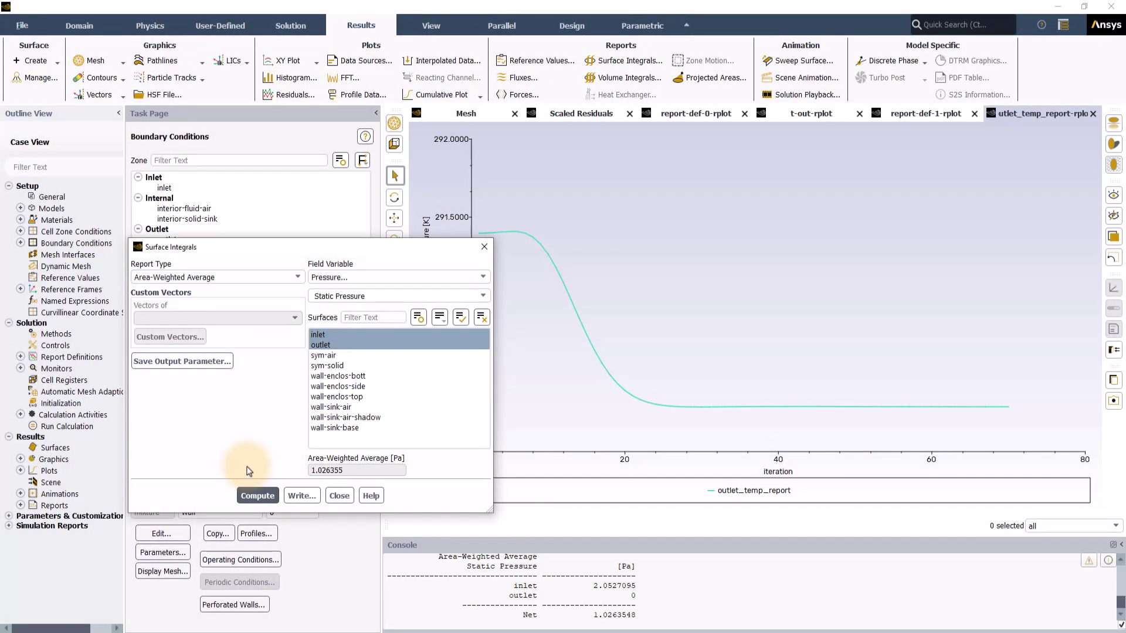
left_click(321, 345)
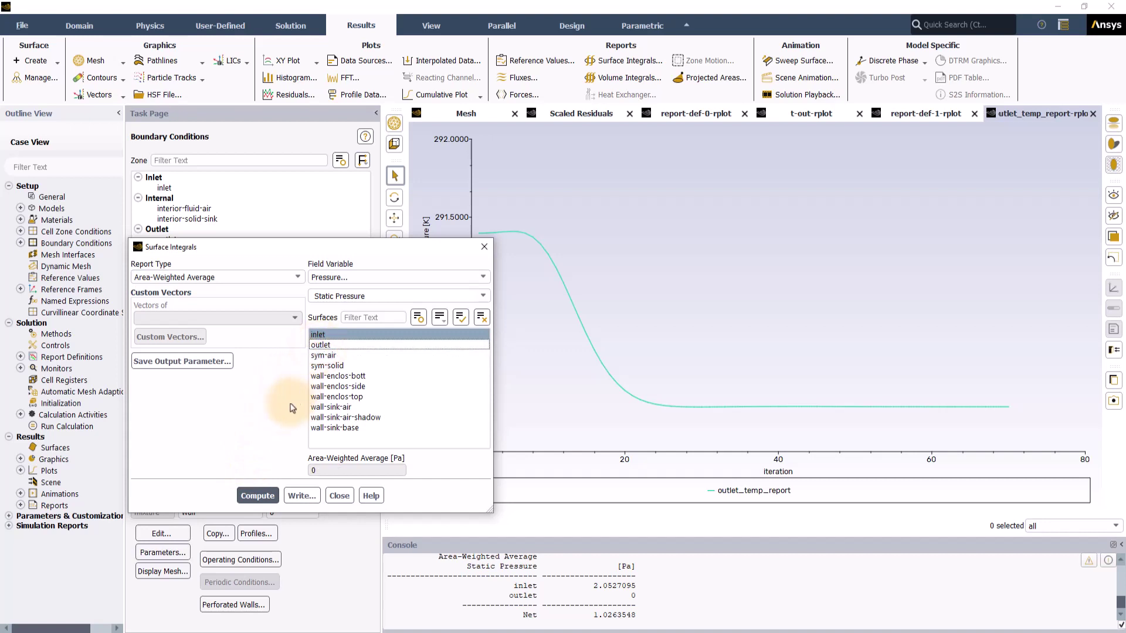
left_click(258, 496)
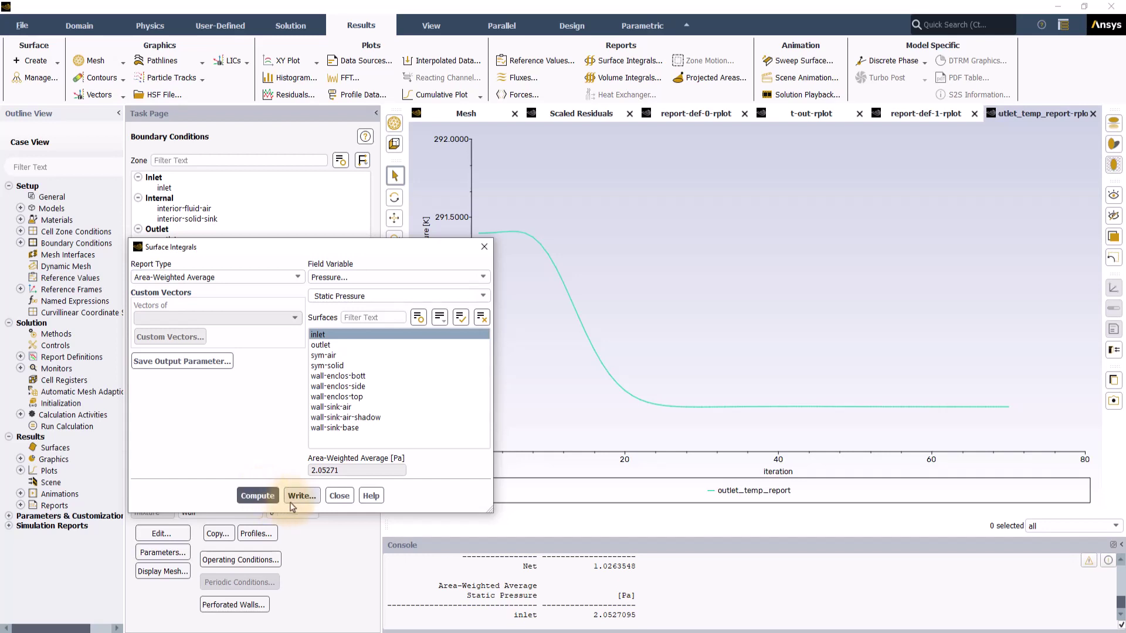
left_click(339, 495)
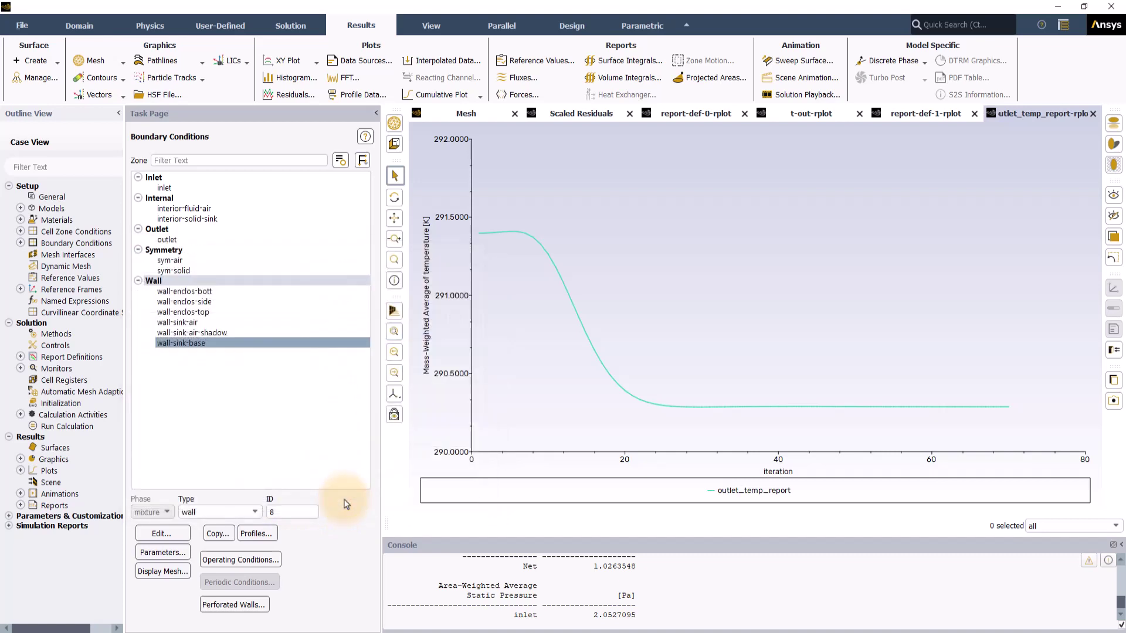
Start a new line surface named line-1.
left_click(36, 60)
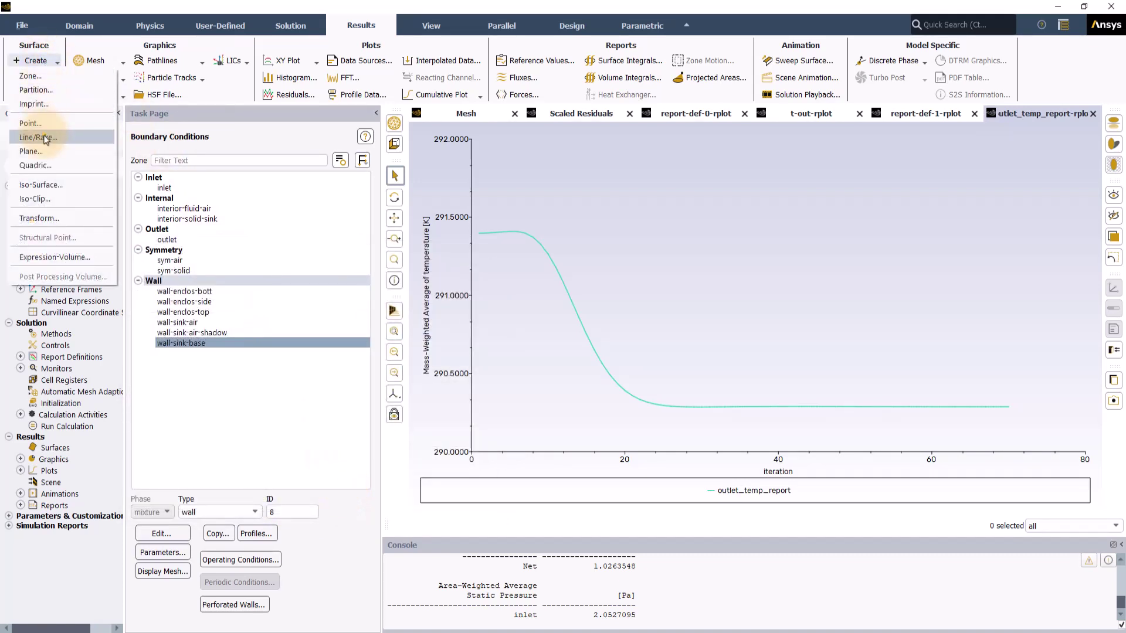
left_click(45, 138)
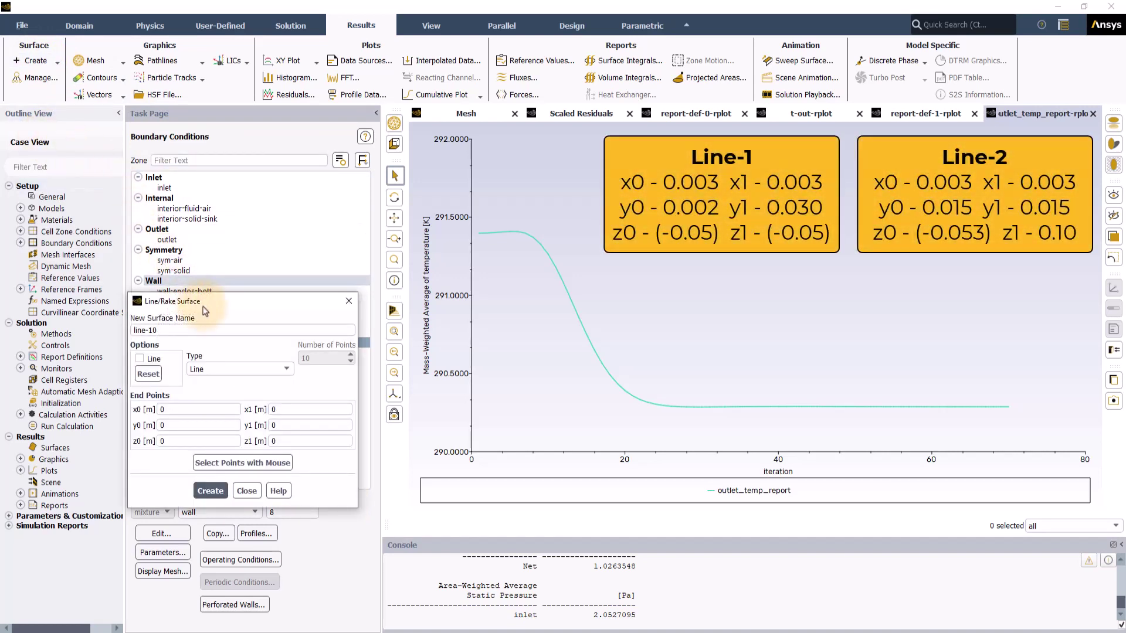
left_click(168, 331)
key("BackSpace")
Place line-1 at x 0.003, from y 0.002 to 0.03, at z -0.05.
left_click(171, 410)
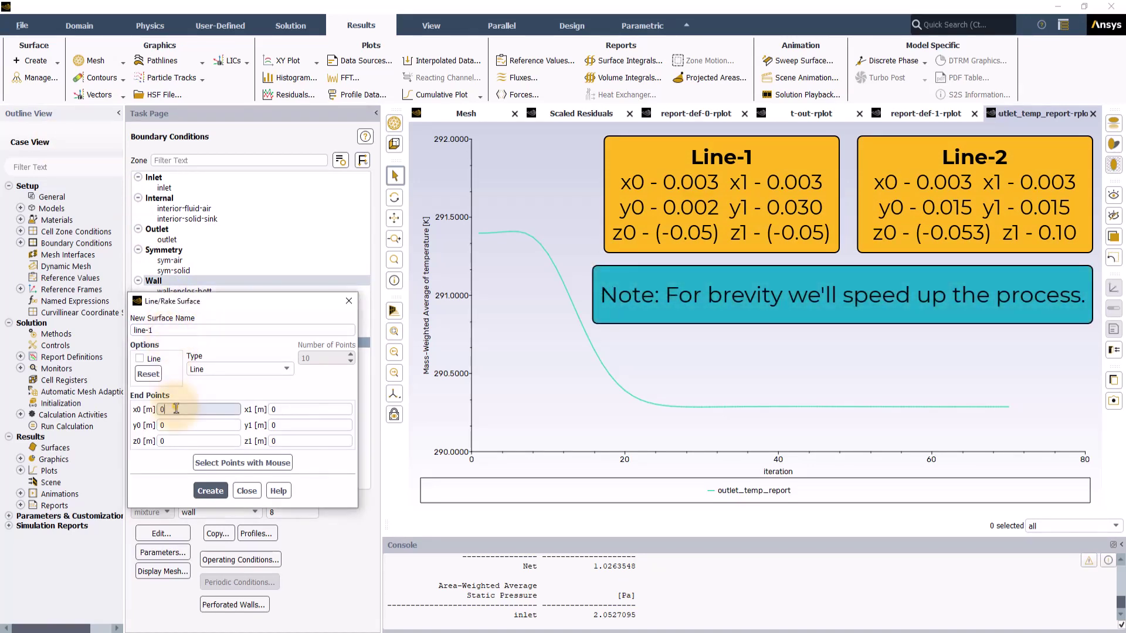
type("0.003")
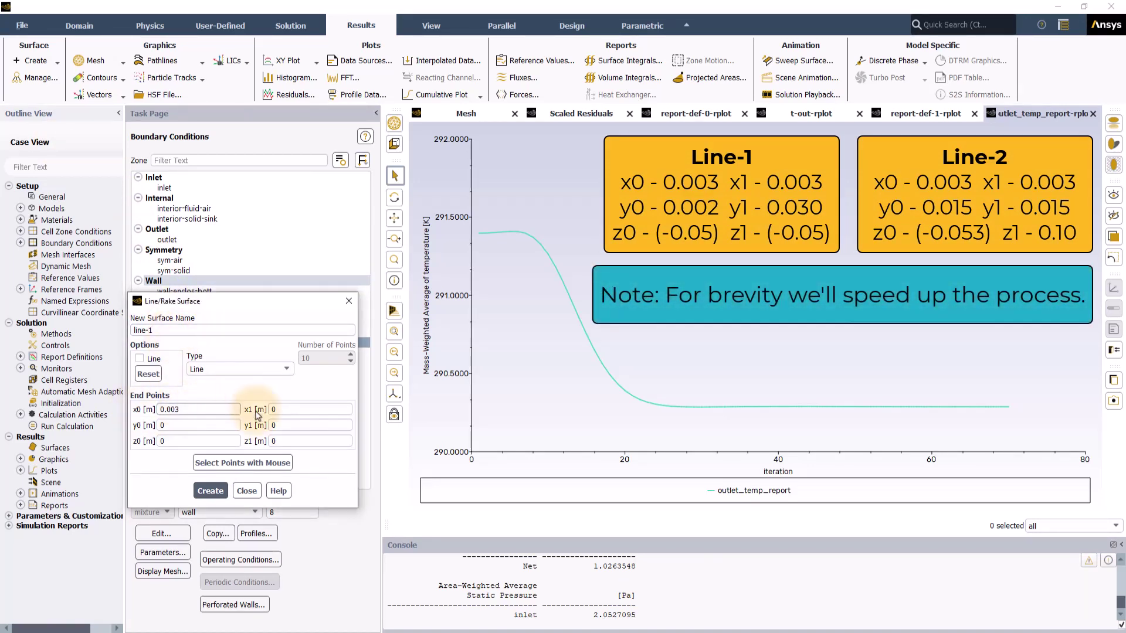
left_click(274, 409)
type("0.003")
left_click(168, 423)
type("0.002")
left_click(275, 426)
type("0.")
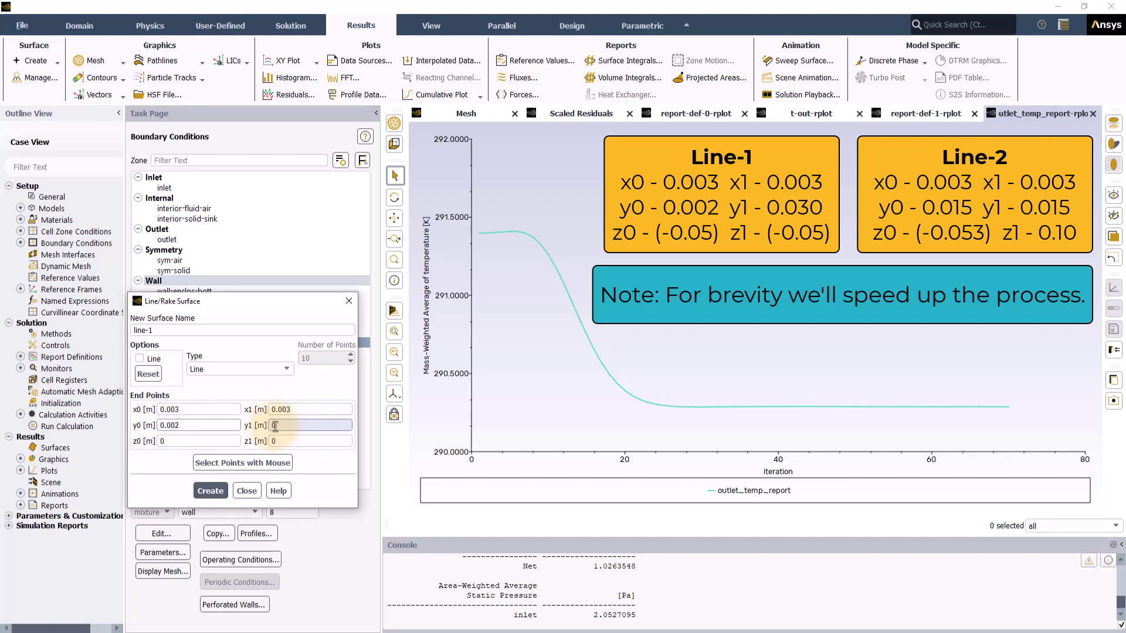
type("03")
left_click(160, 441)
type("-0.05")
left_click(274, 441)
type("-0.05")
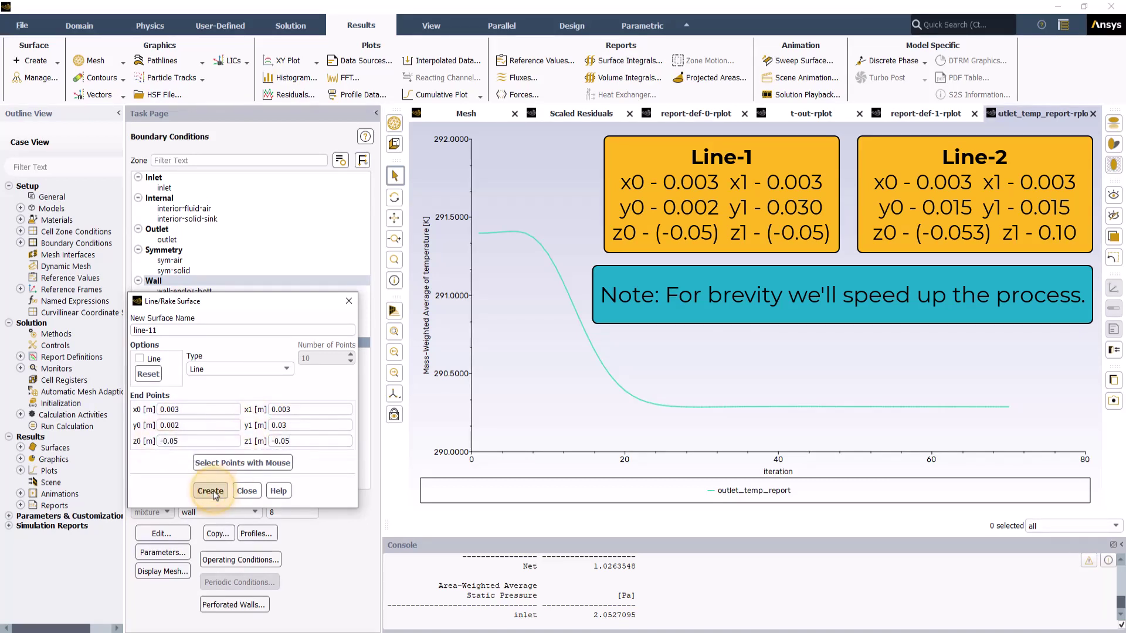
Create line-2 at y 0.015 running from z -0.053 to 0.1.
double_click(152, 330)
type("2")
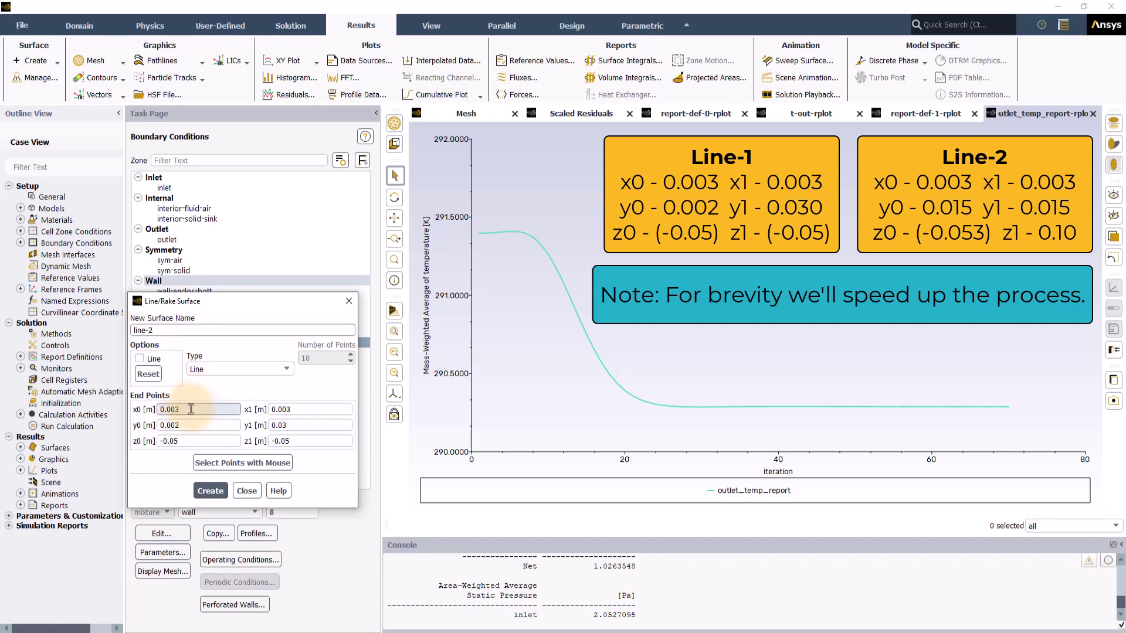
double_click(182, 426)
type("0.015")
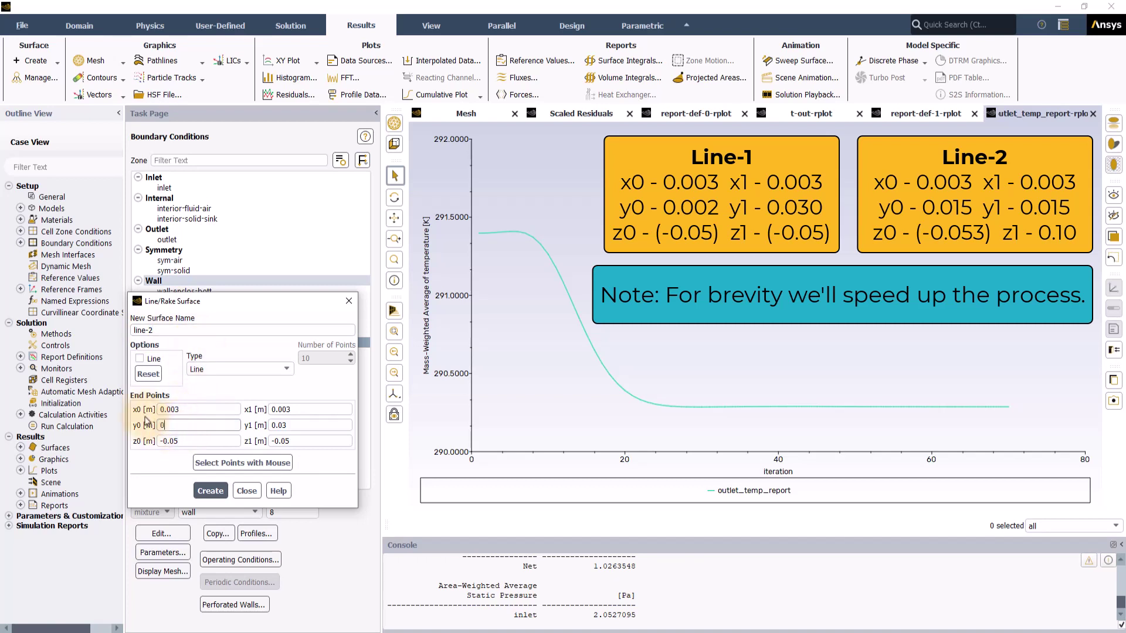
double_click(294, 425)
type("0.015")
double_click(167, 441)
type("-0.053")
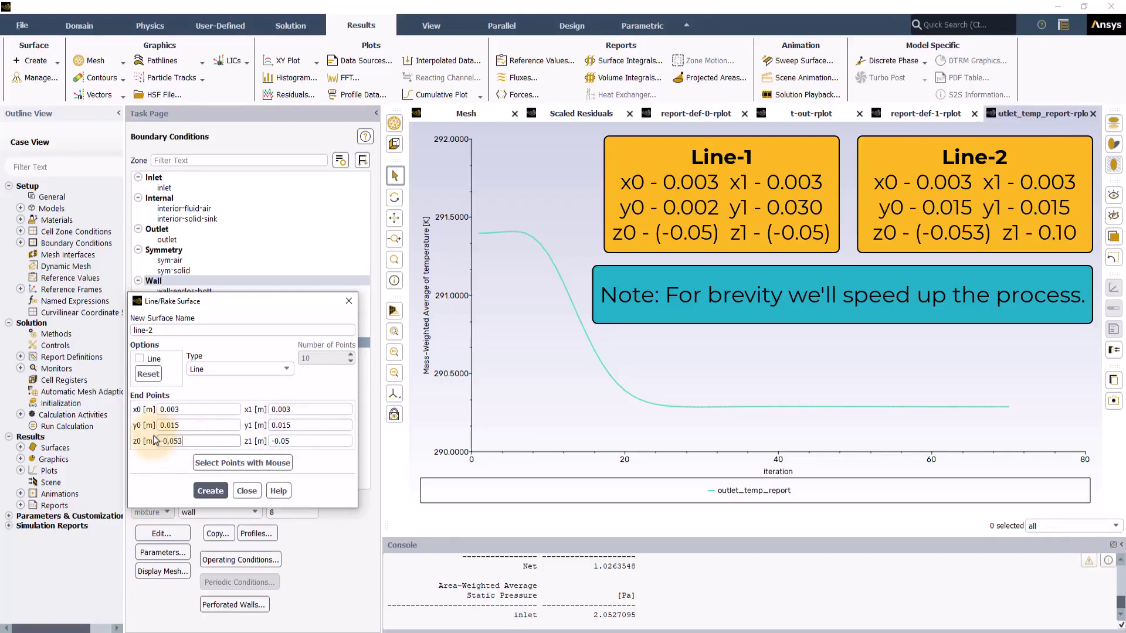
left_click_drag(291, 441, 271, 442)
type("0.1")
left_click(210, 491)
left_click(246, 491)
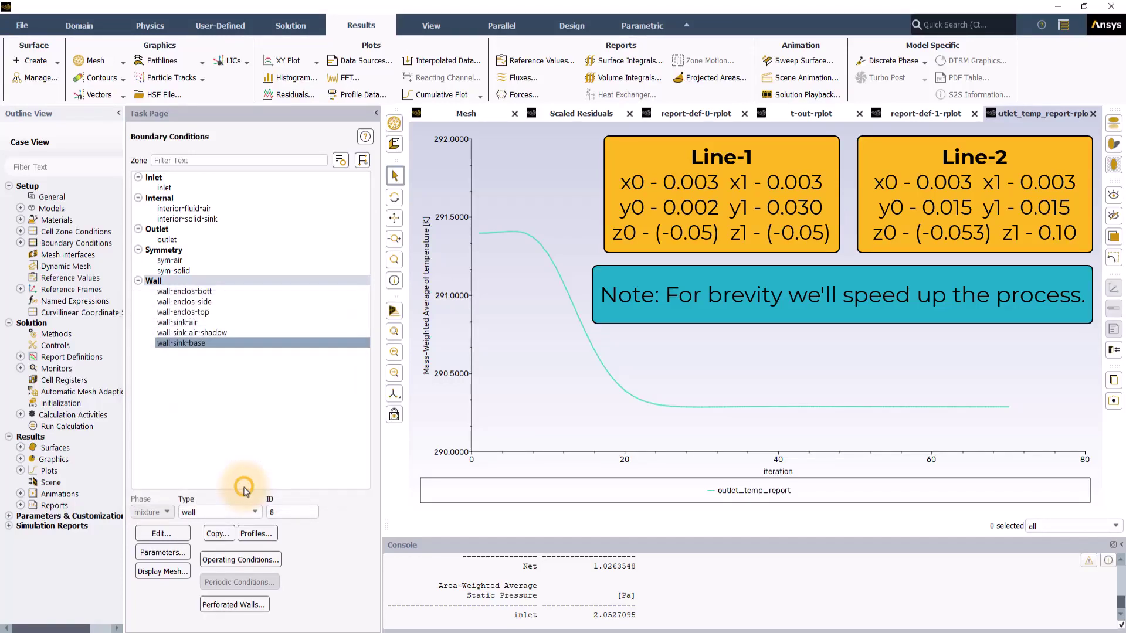
Save mesh display mesh-1 without outlet, sym-air and sym-solid, and reveal it under Graphics > Mesh.
left_click(91, 61)
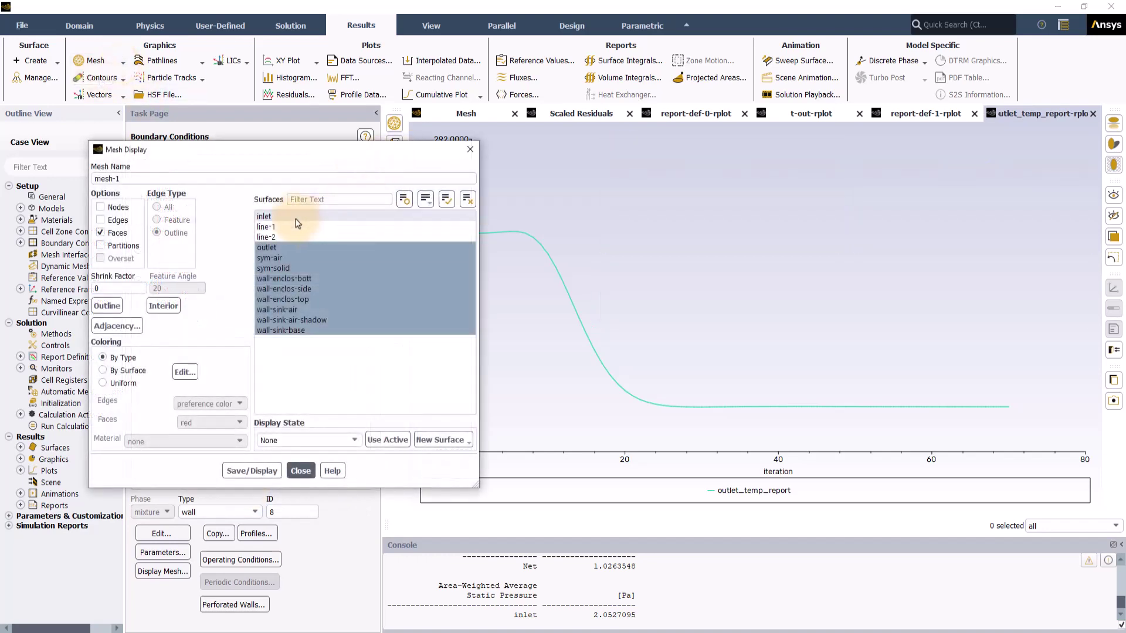
left_click(267, 248)
left_click(270, 258)
left_click(276, 268)
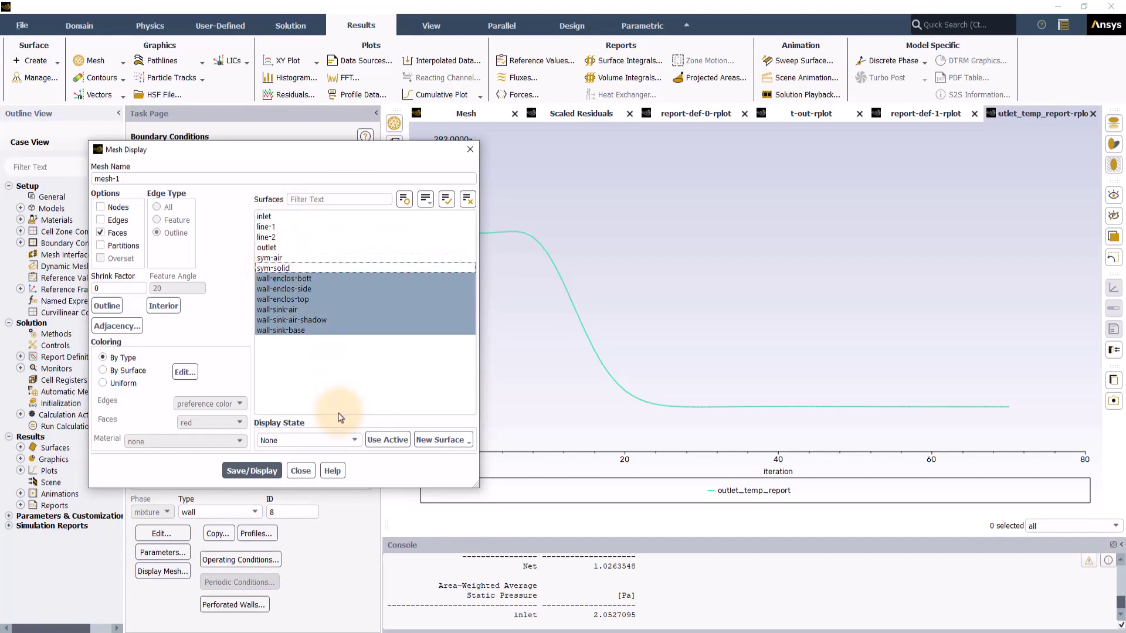
left_click(271, 472)
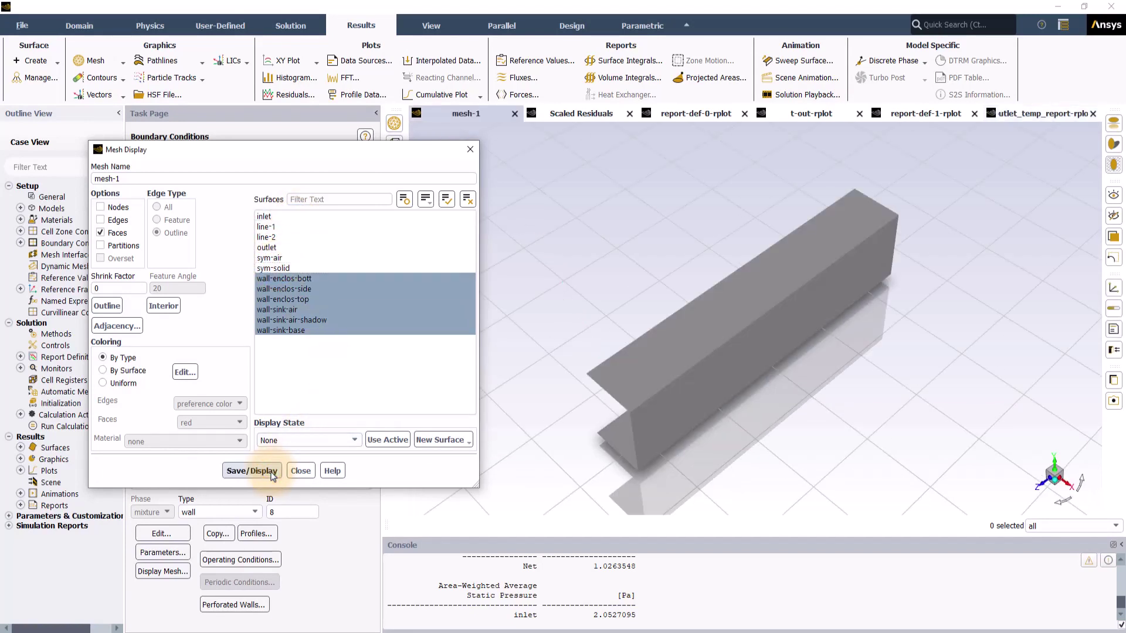
left_click(300, 472)
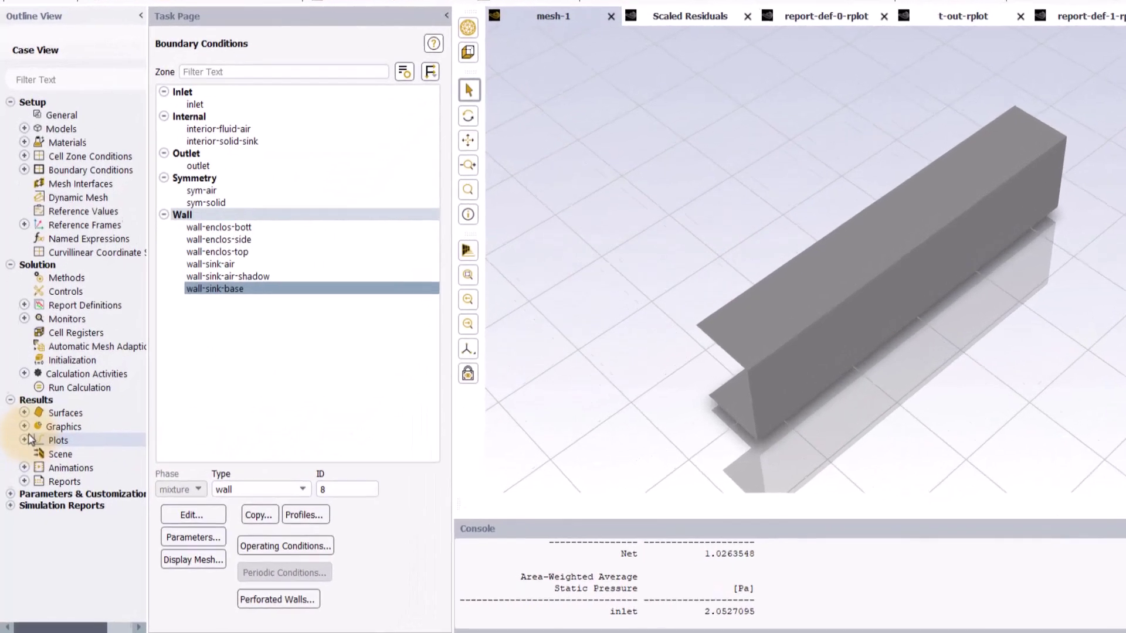
left_click(24, 427)
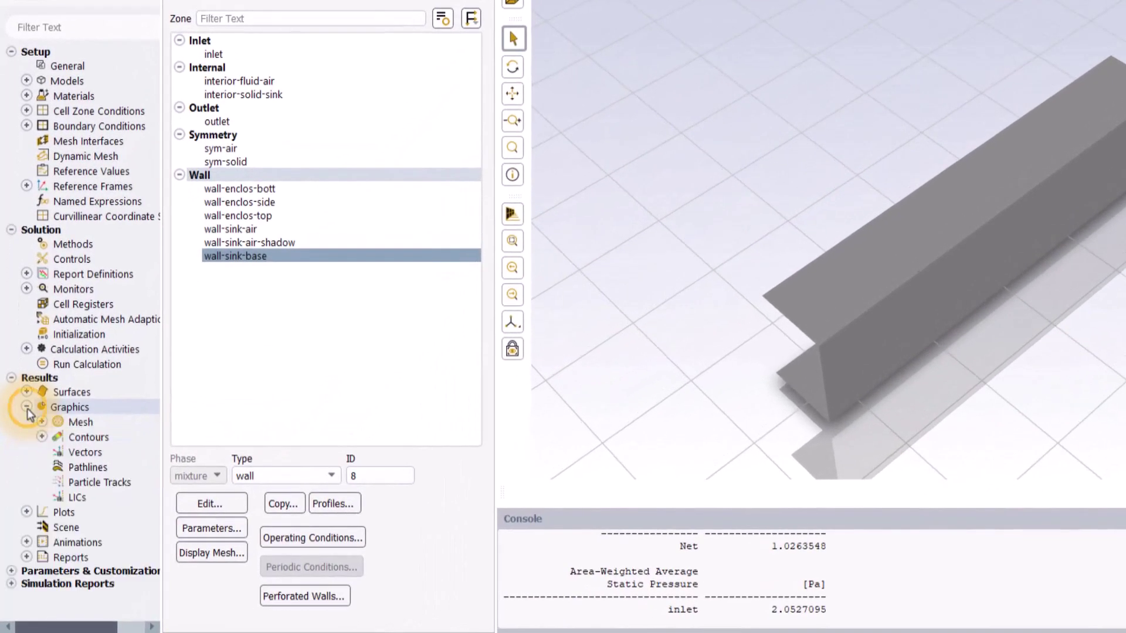
left_click(38, 440)
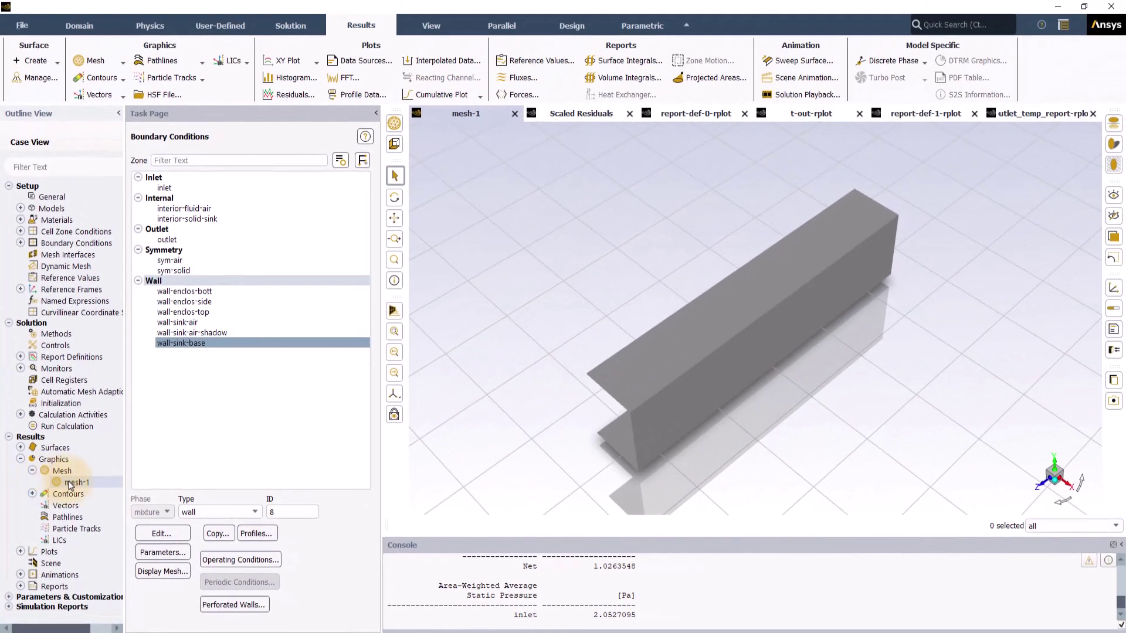
Display mesh-1 with line-1 and line-2 added, rotated and zoomed to show the lines.
right_click(76, 467)
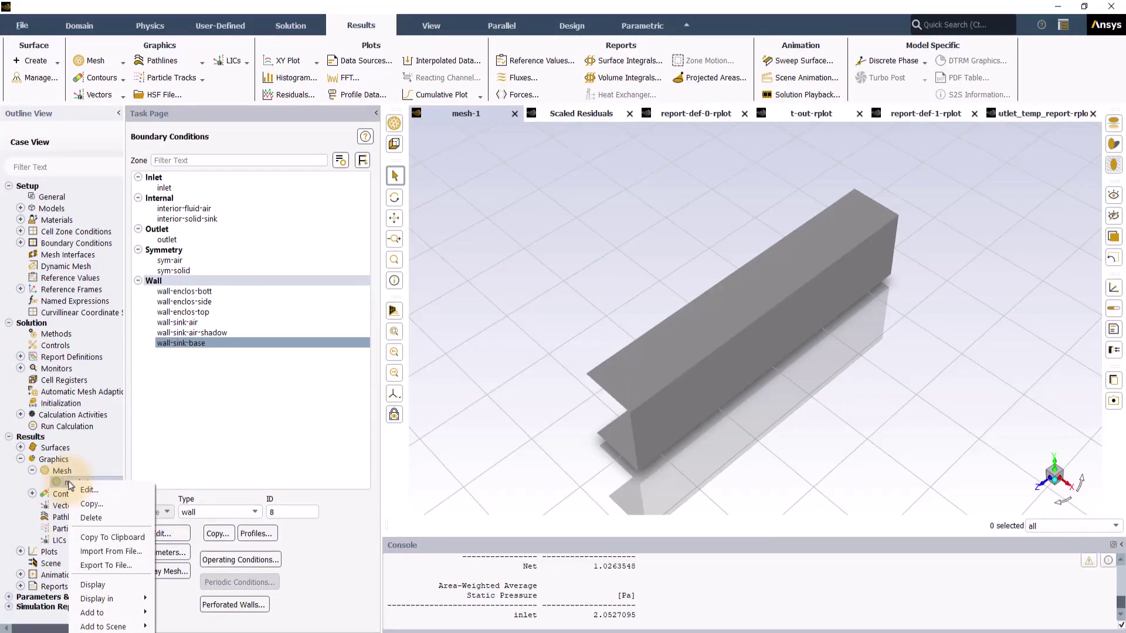
left_click(94, 586)
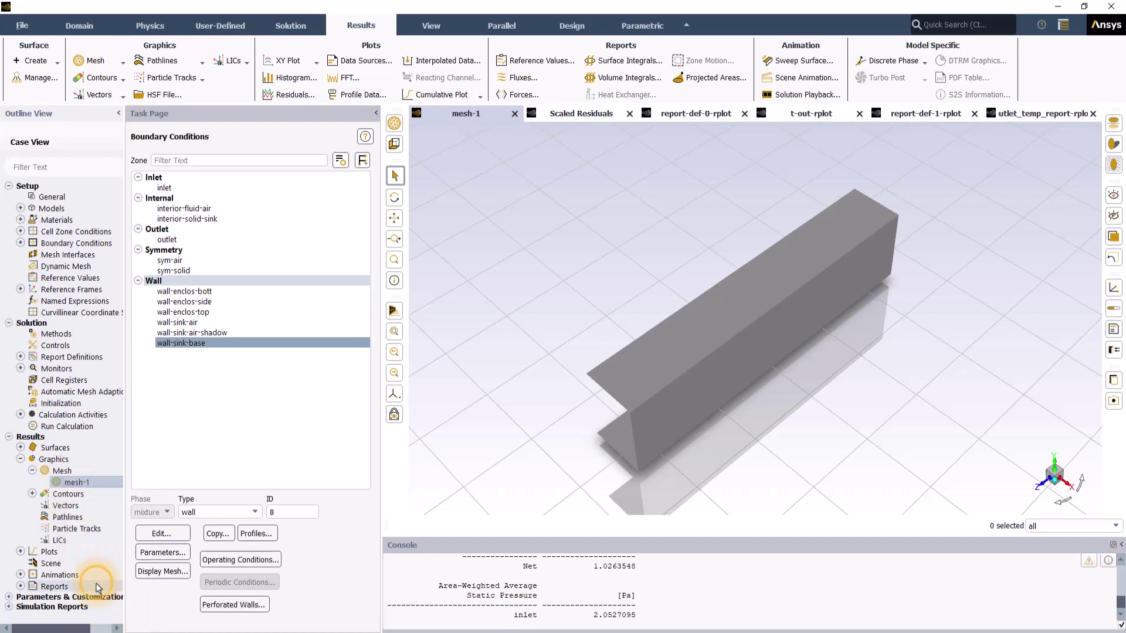
left_click(21, 447)
left_click(61, 459)
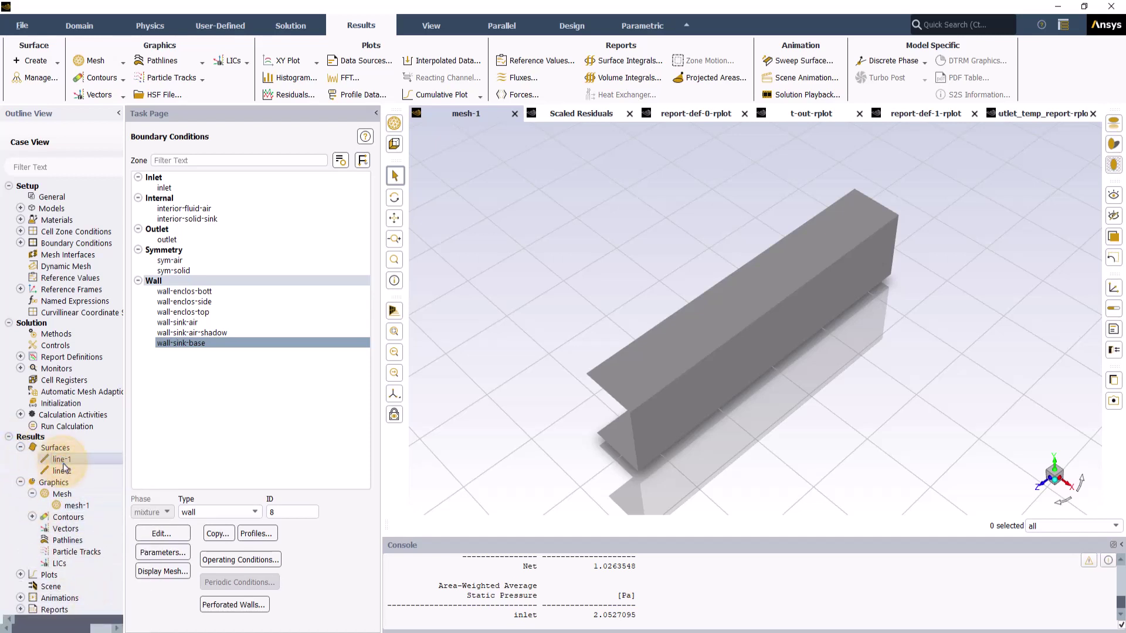
left_click(63, 471, "ctrl")
left_click_drag(64, 470, 1108, 422)
left_click_drag(600, 340, 697, 340)
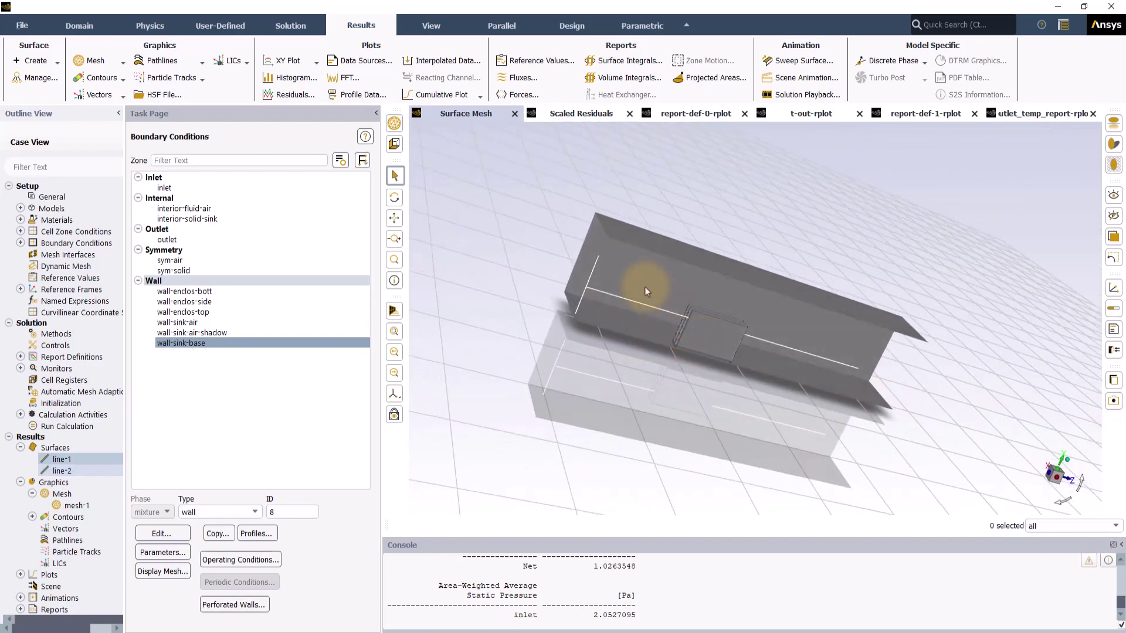
scroll(645, 287, "up", 2)
scroll(644, 286, "up", 2)
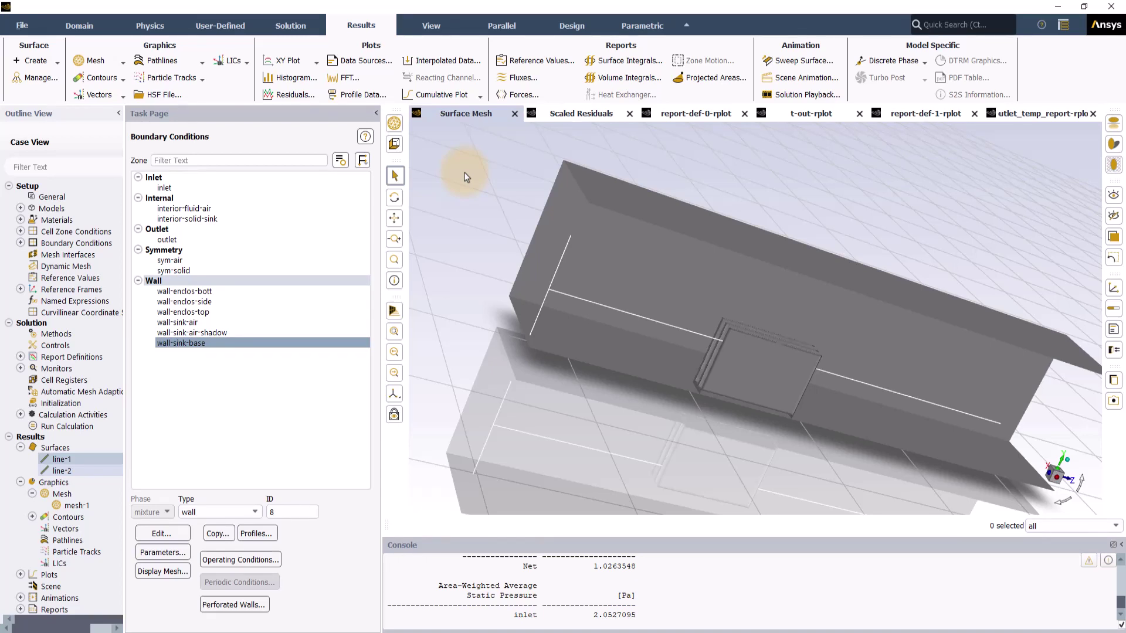
Plot static temperature along line-2 with plot direction (0, 0, 1).
left_click(287, 62)
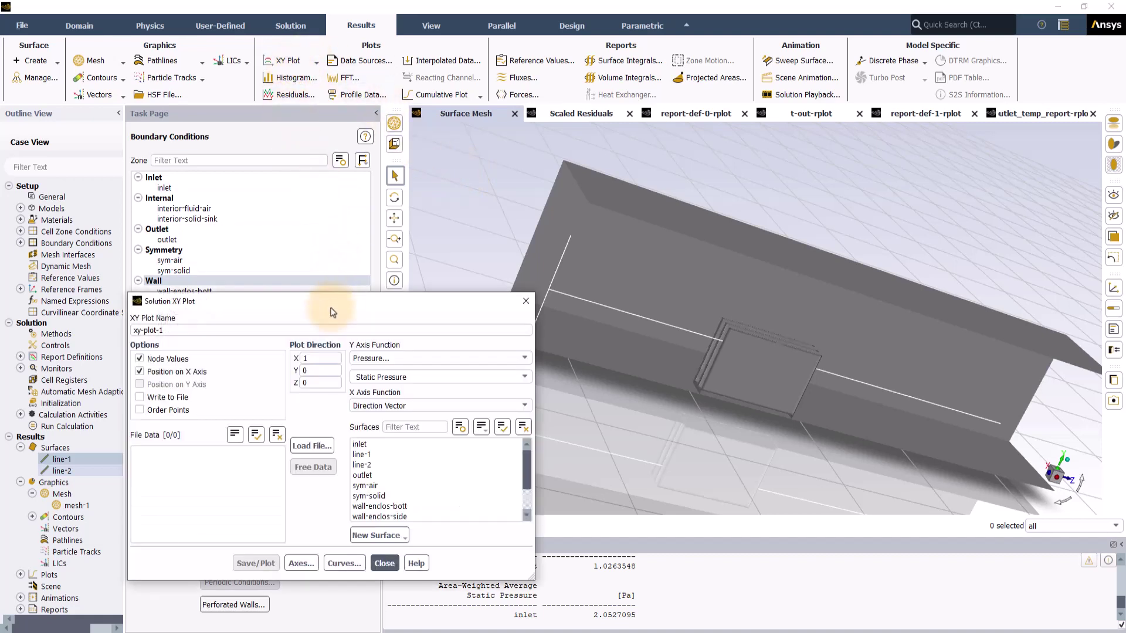
left_click(382, 465)
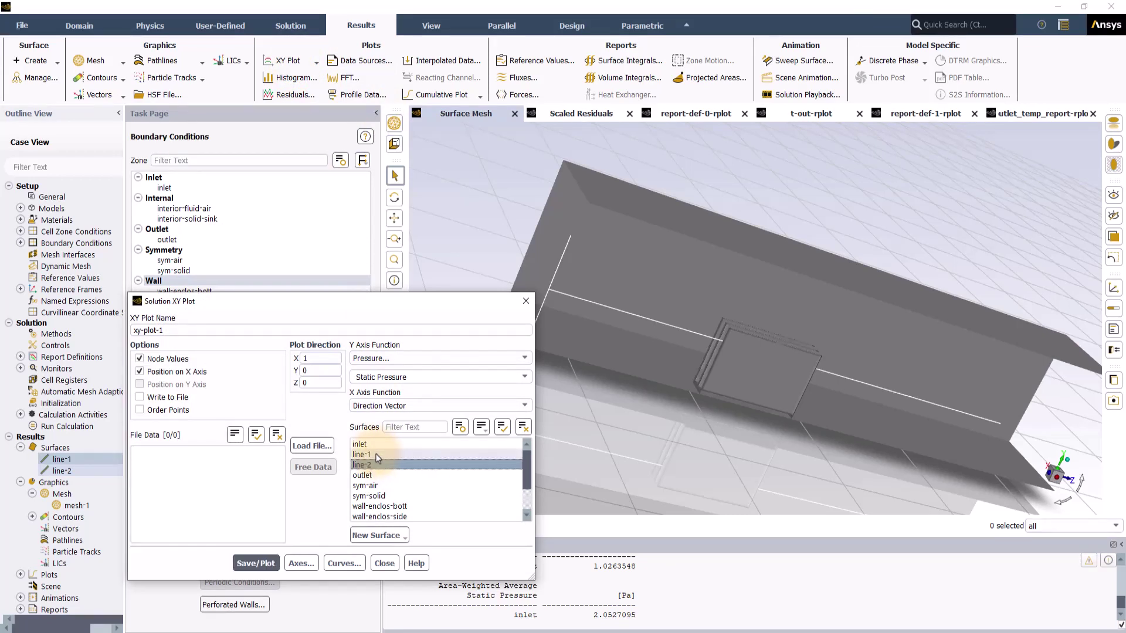
left_click(428, 357)
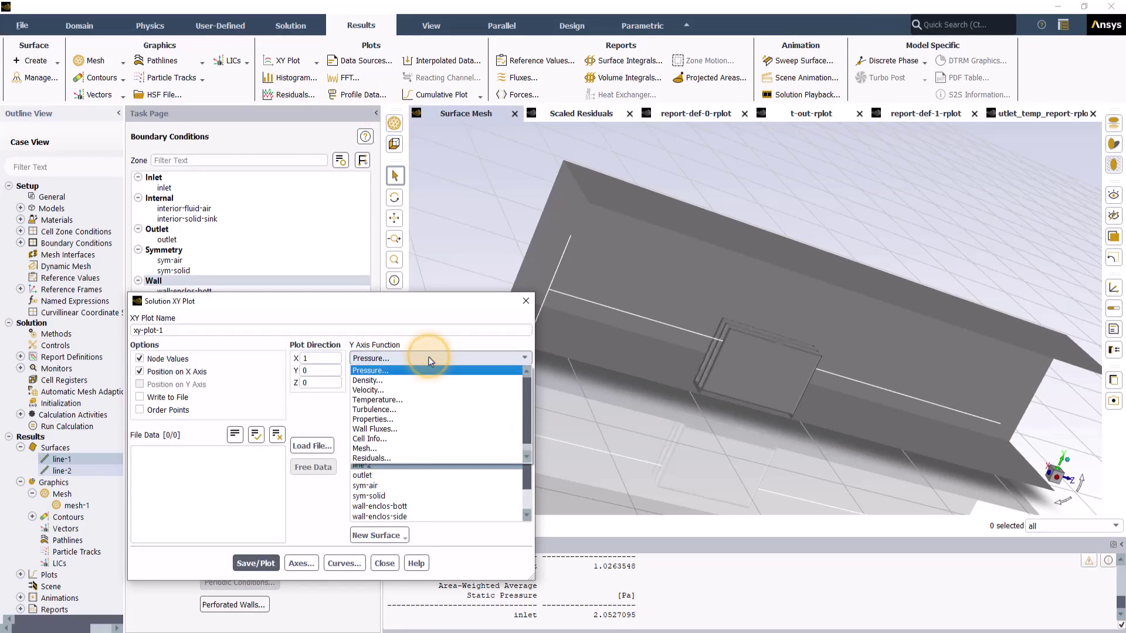
left_click(428, 400)
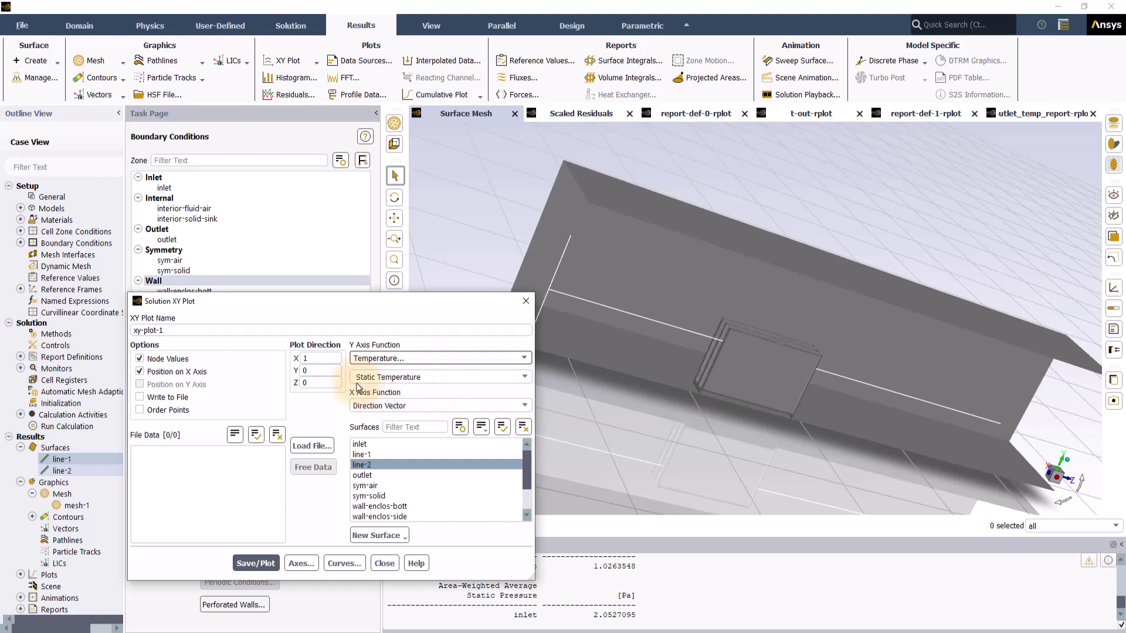
double_click(304, 358)
type("0")
double_click(305, 384)
type("1")
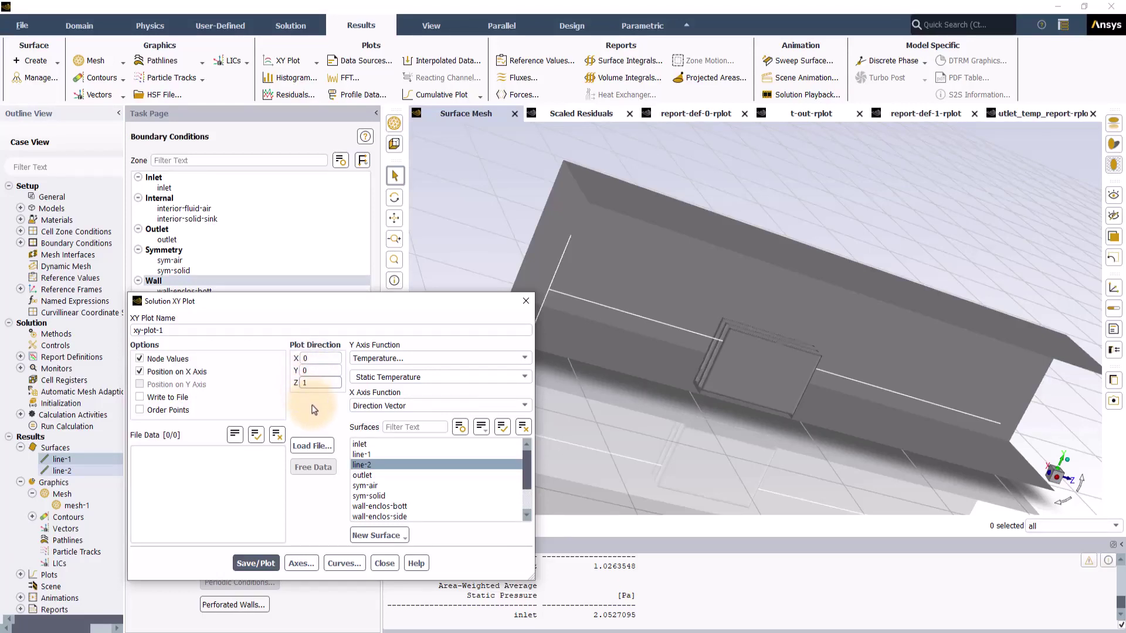
left_click(256, 563)
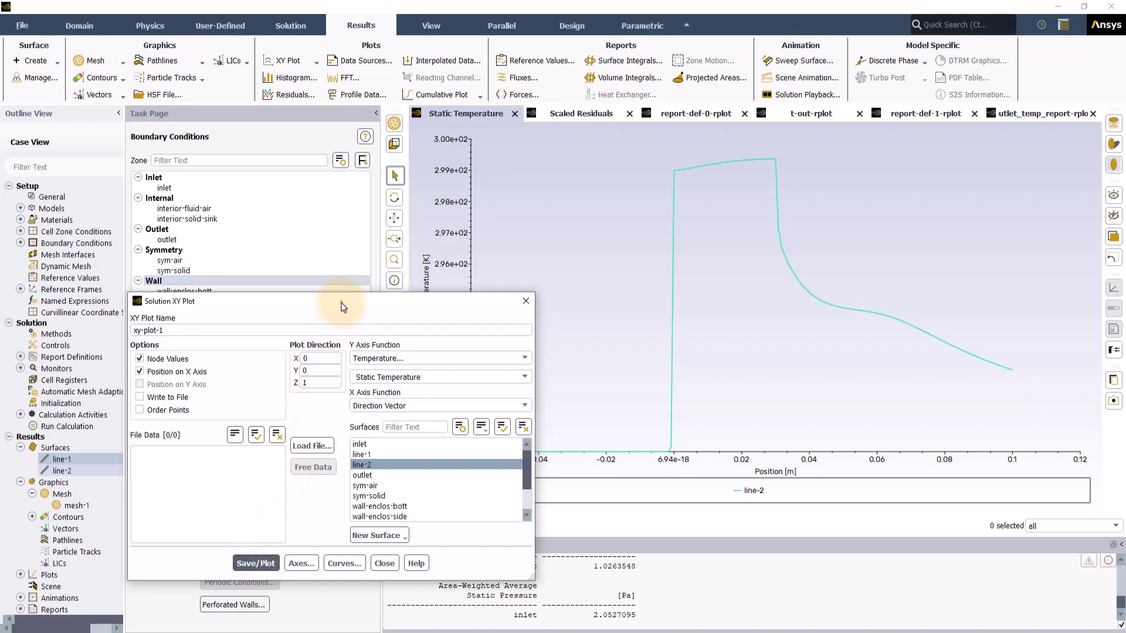
left_click_drag(341, 302, 221, 314)
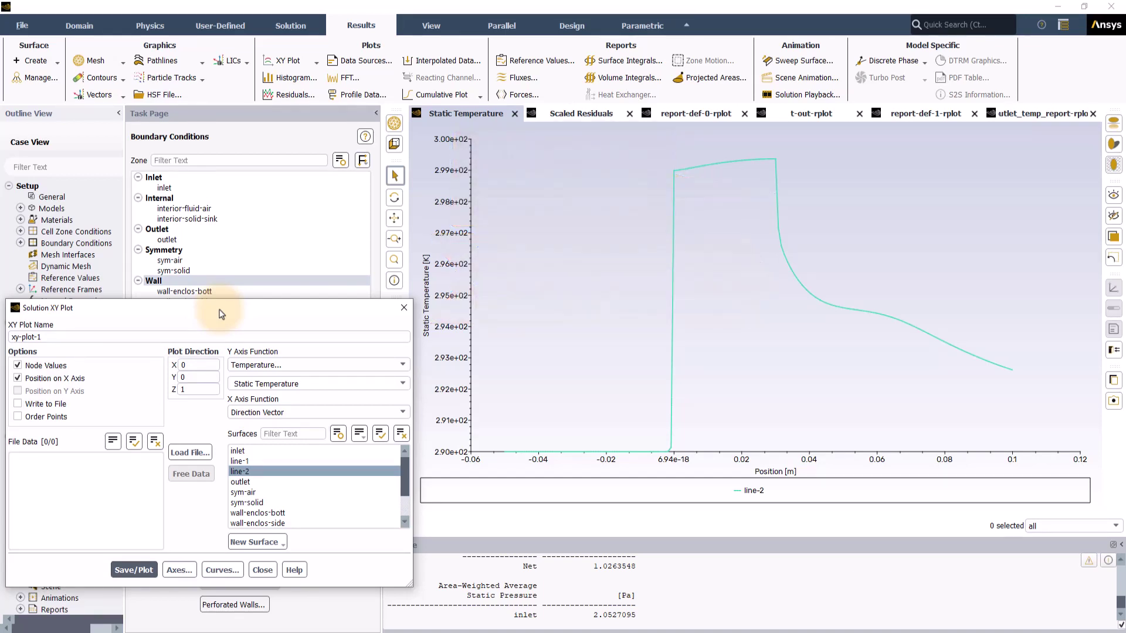
left_click(268, 571)
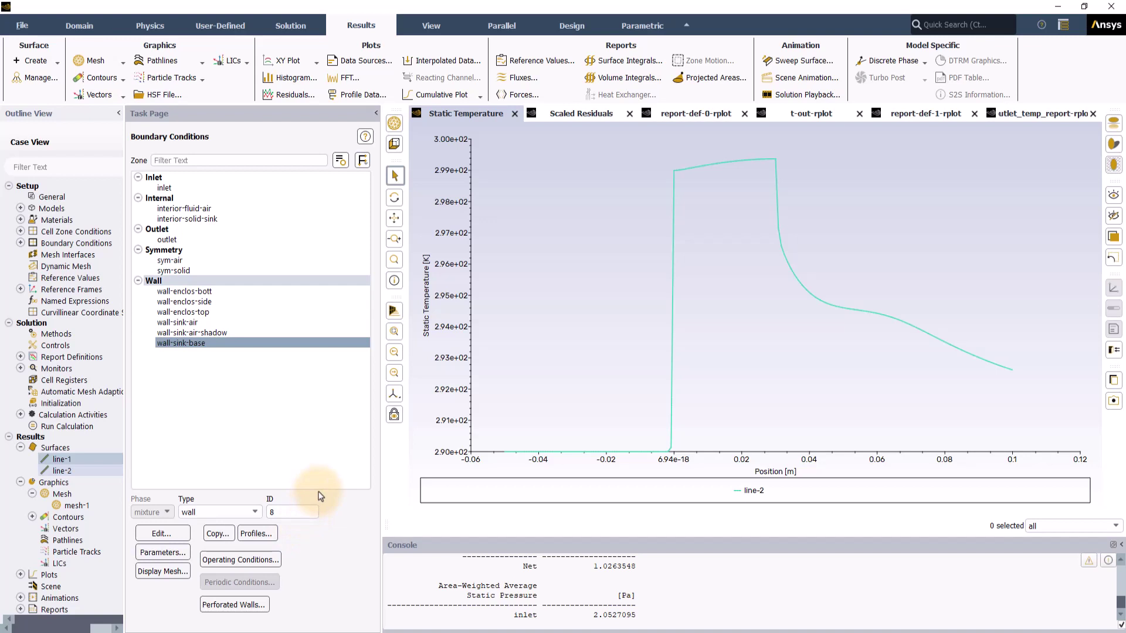
Save a new mesh display mesh-2 showing the six wall surfaces.
left_click(119, 63)
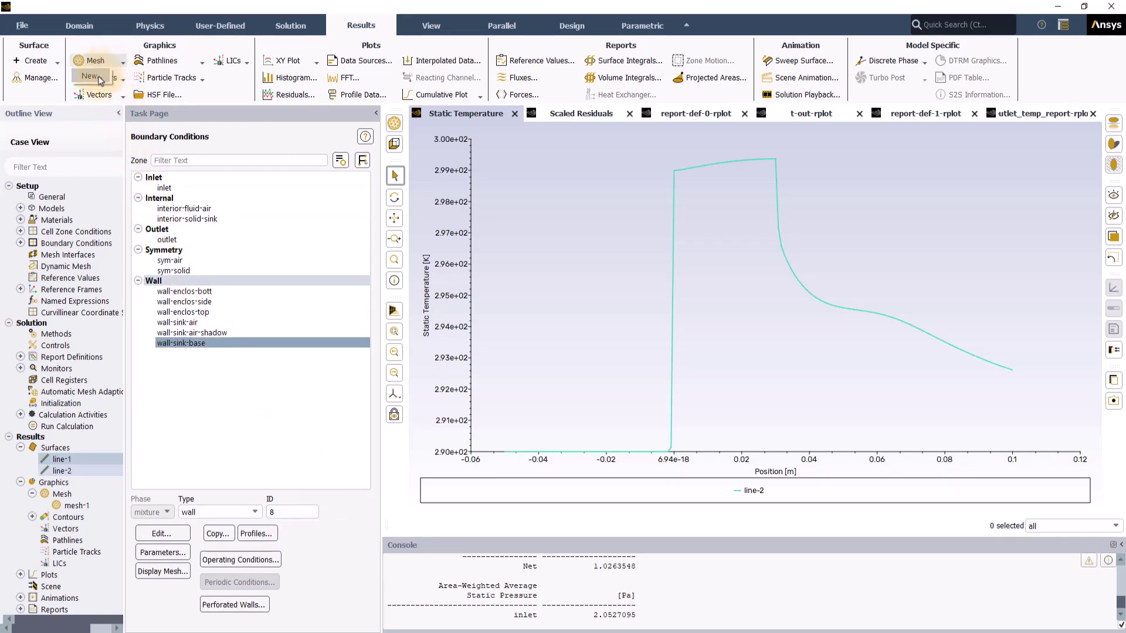
left_click(99, 77)
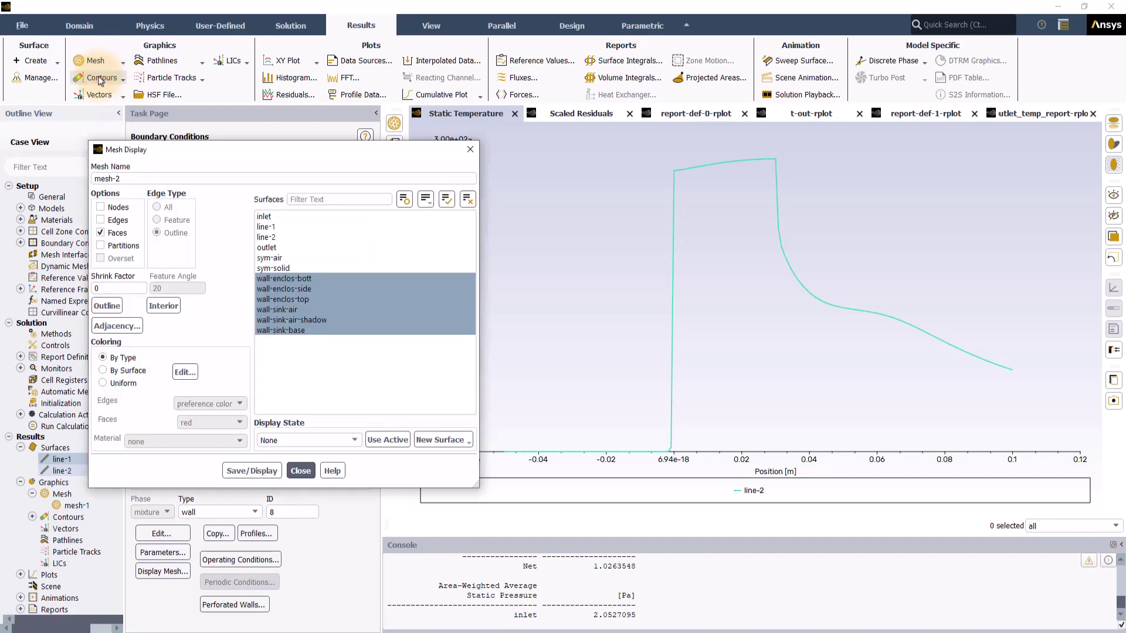
left_click(268, 472)
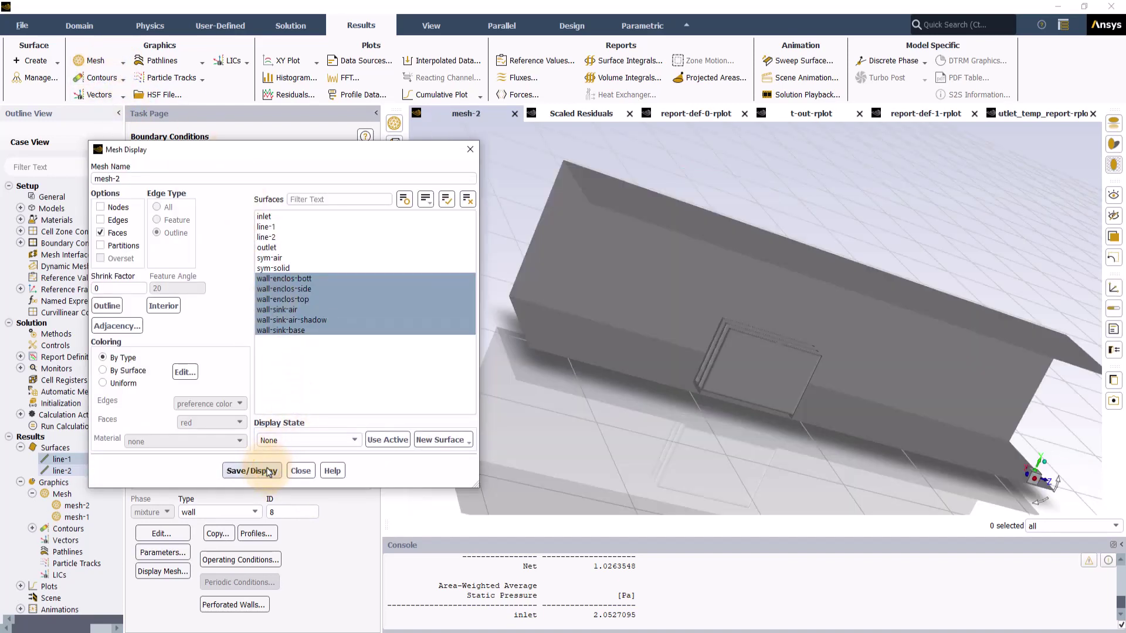
left_click(300, 471)
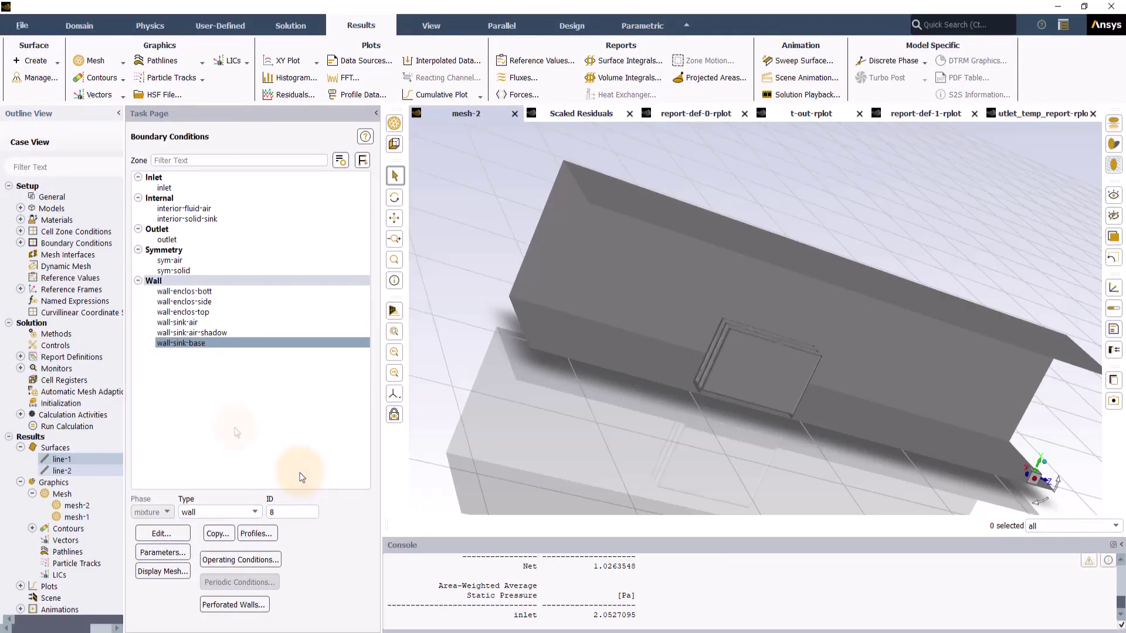
Start a YZ plane surface and slide it to X = 0.00290001 m.
left_click(35, 60)
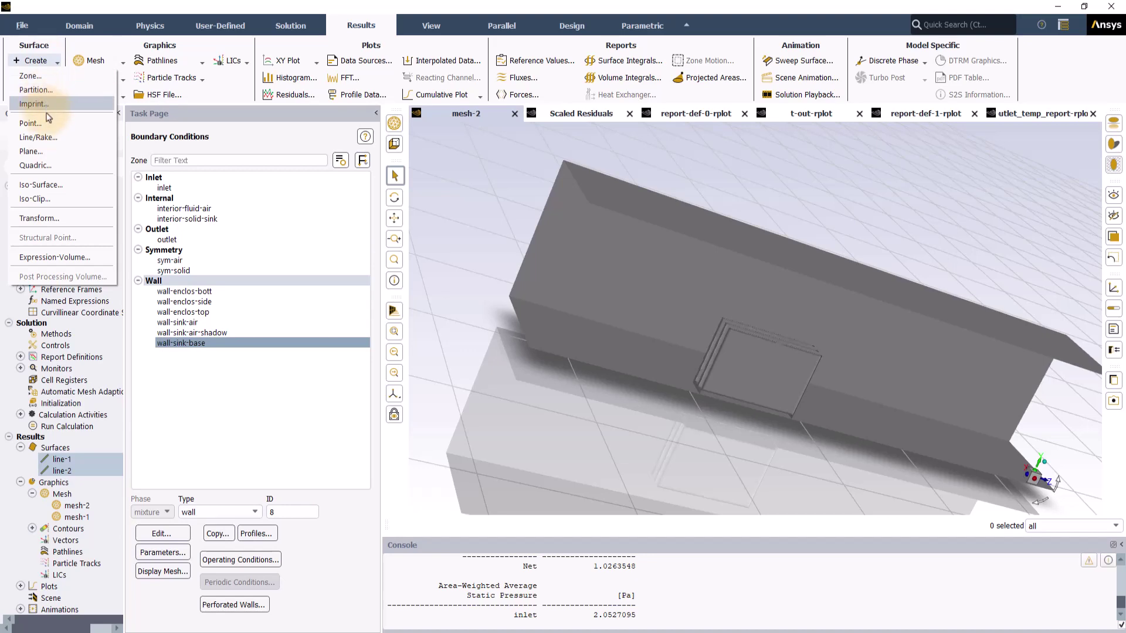
left_click(48, 152)
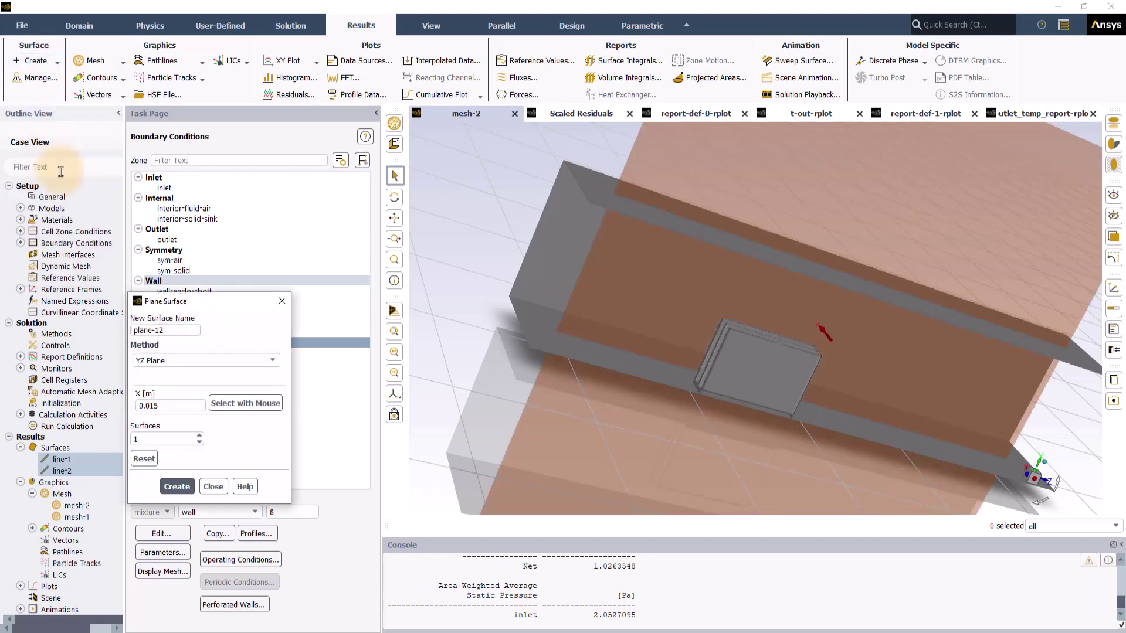
left_click_drag(729, 378, 919, 420)
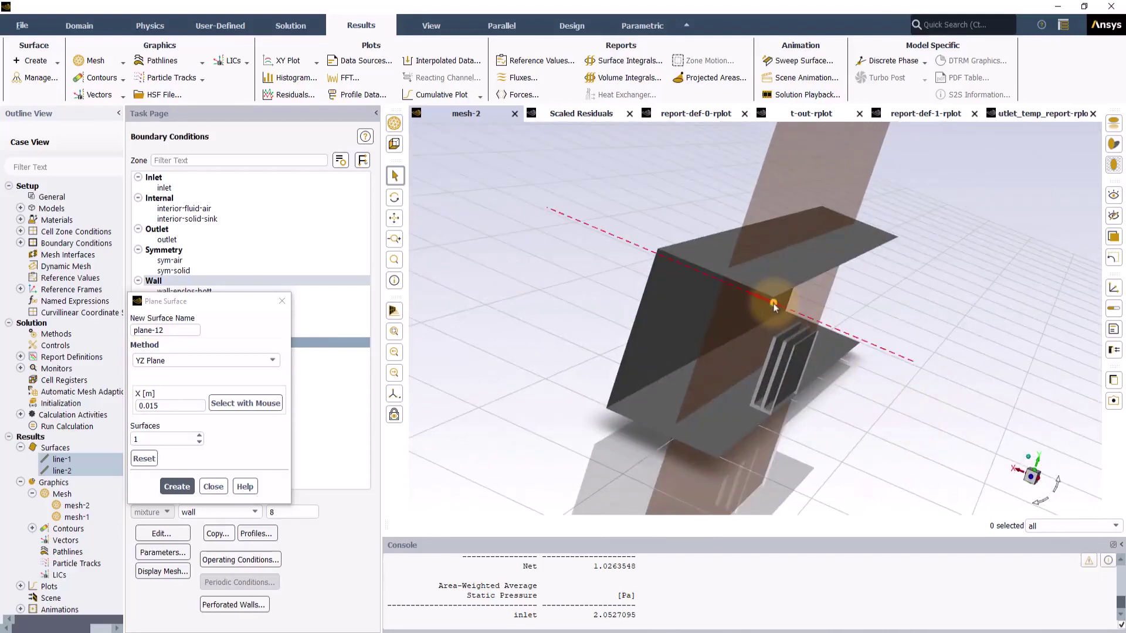
left_click_drag(780, 307, 809, 318)
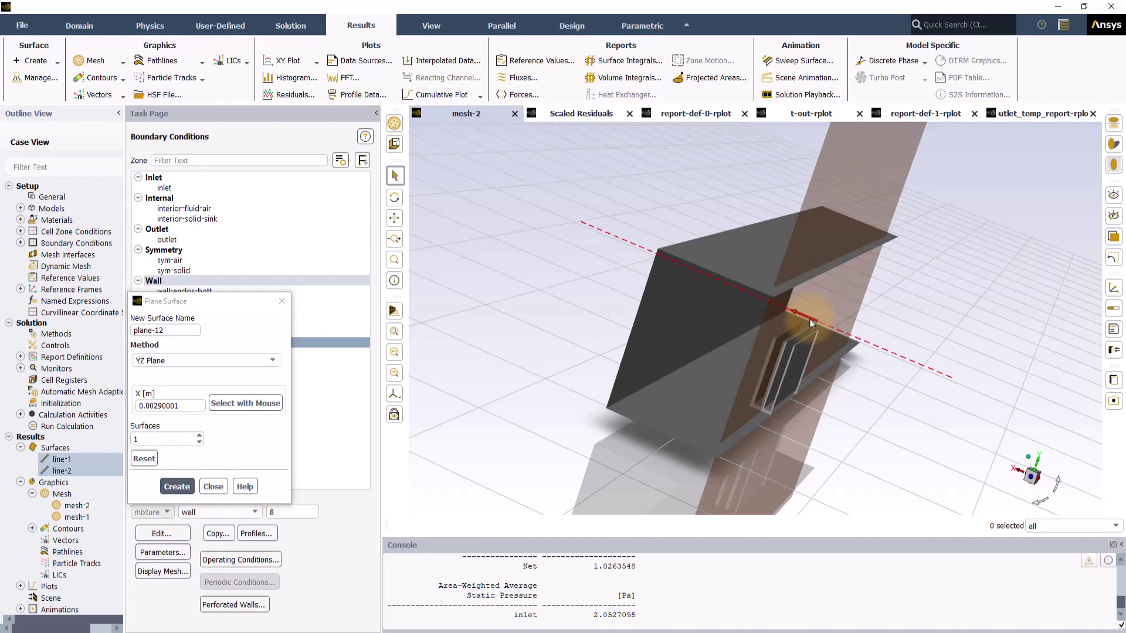
left_click_drag(809, 319, 809, 319)
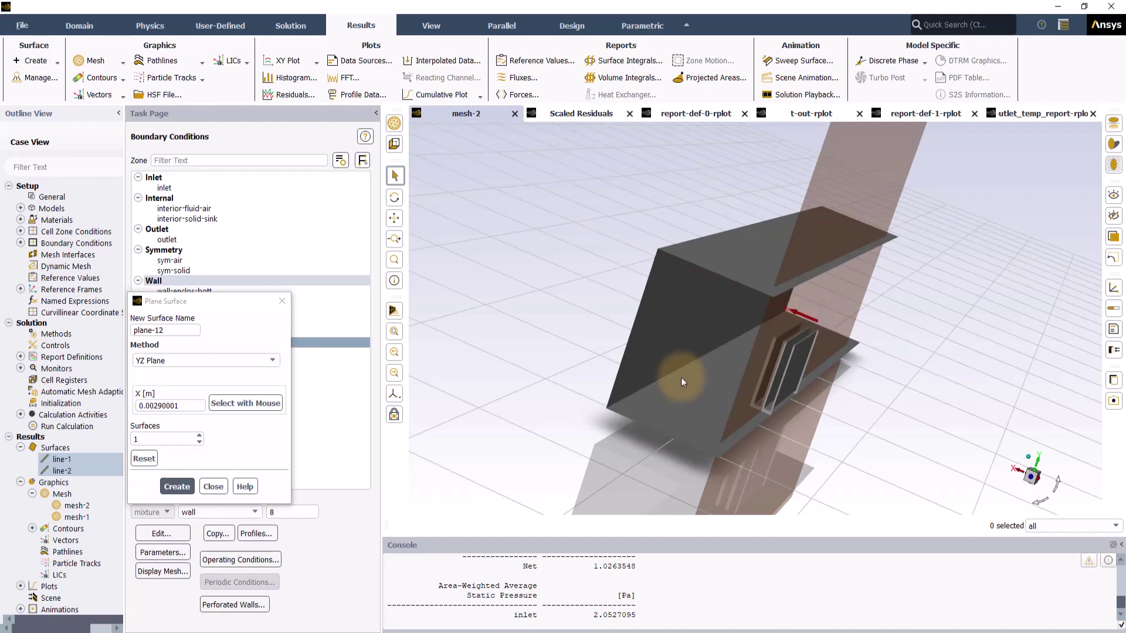
Rename the plane from plane-12 to yz-plane and create it.
left_click(165, 331)
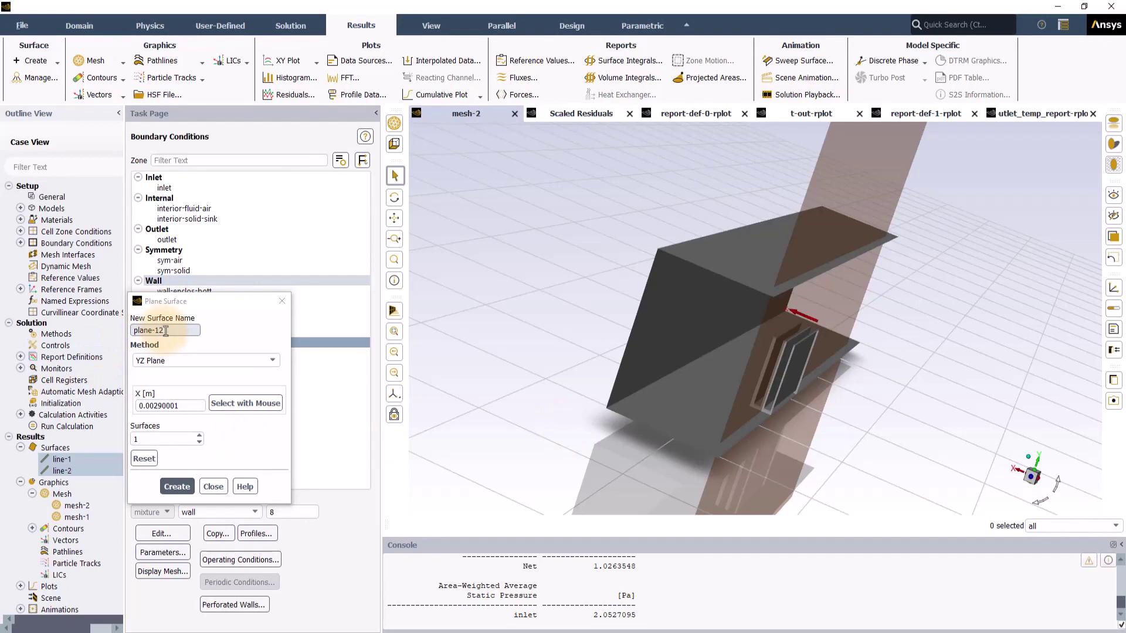
left_click_drag(165, 331, 135, 335)
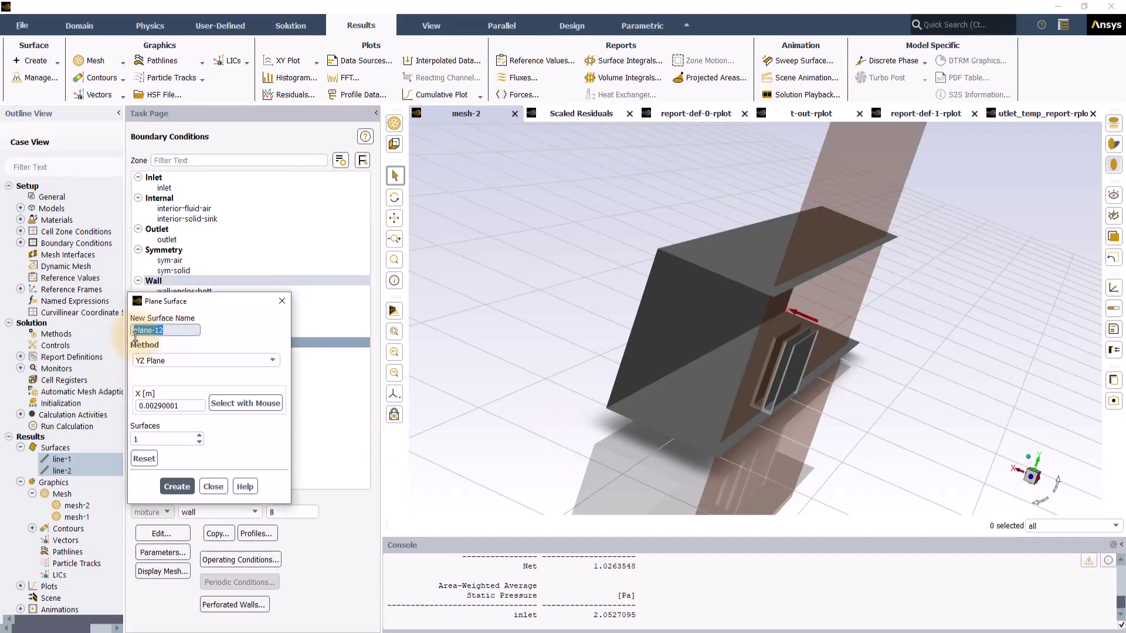
type("x")
type("z-plane")
left_click(169, 487)
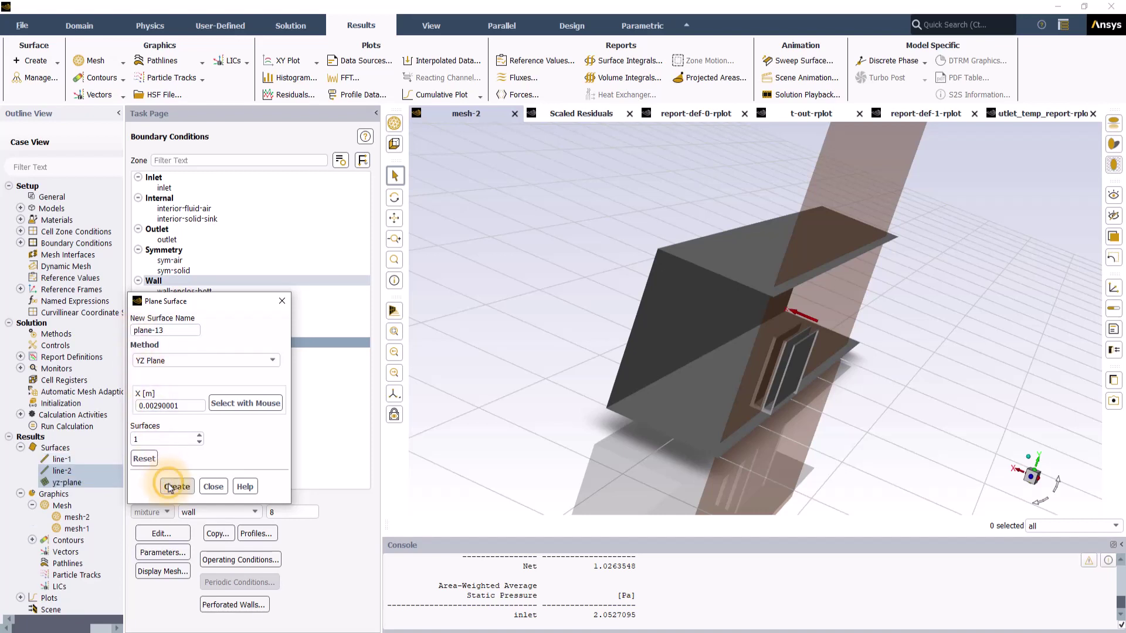
left_click(213, 487)
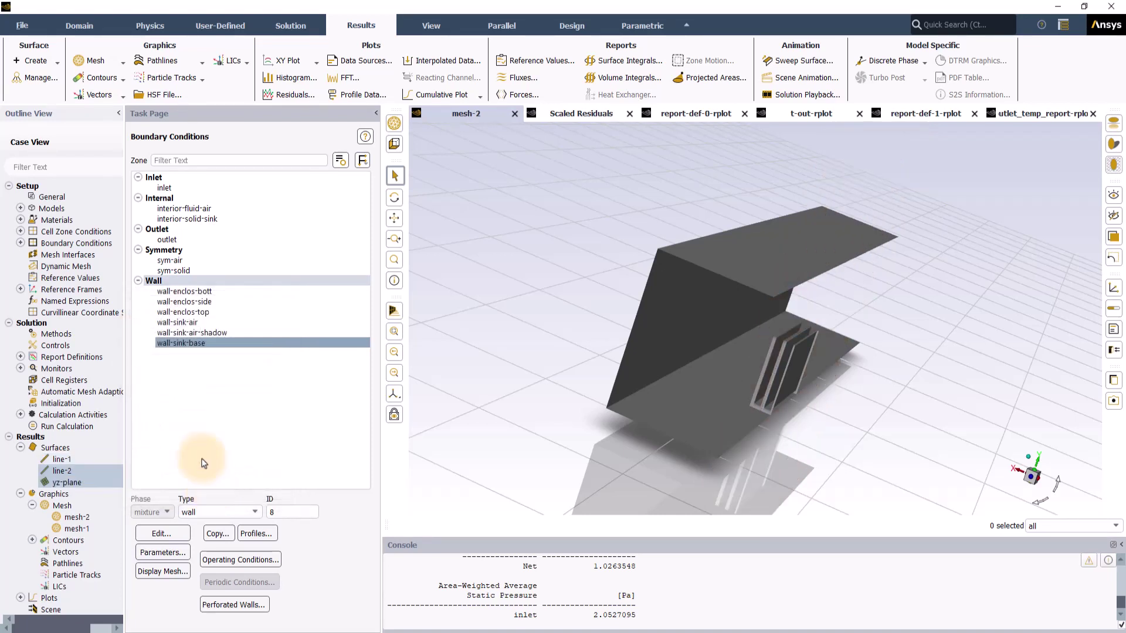
Create contour-2 of velocity magnitude on yz-plane (0–3.946 m/s) and rotate to view the plane face-on.
left_click(100, 78)
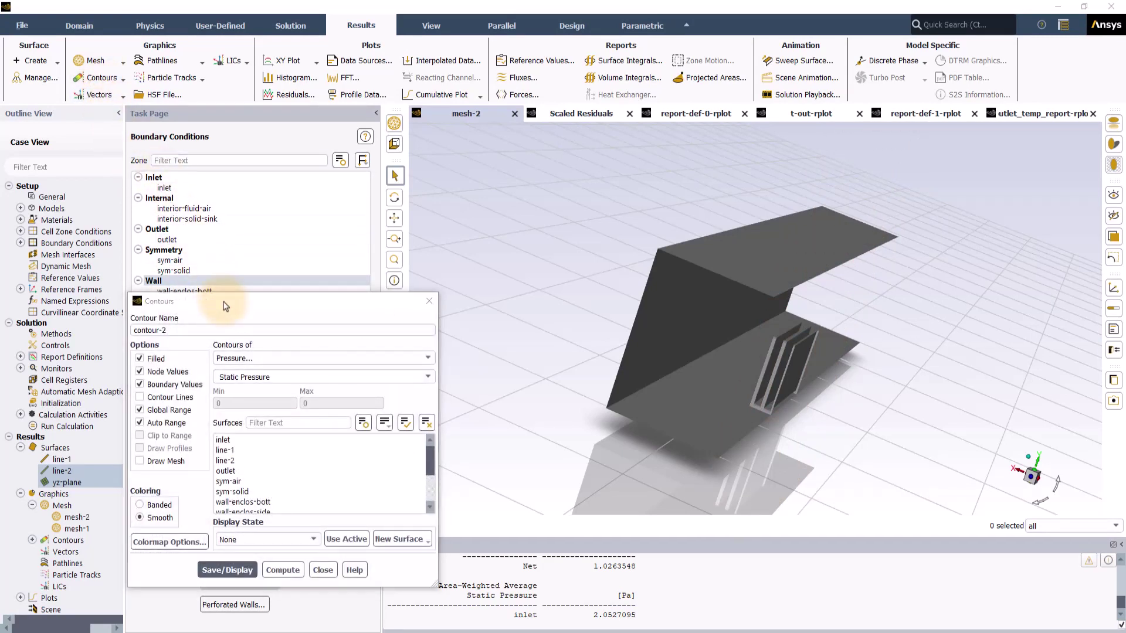
scroll(289, 463, "down", 2)
left_click(253, 502)
left_click(293, 359)
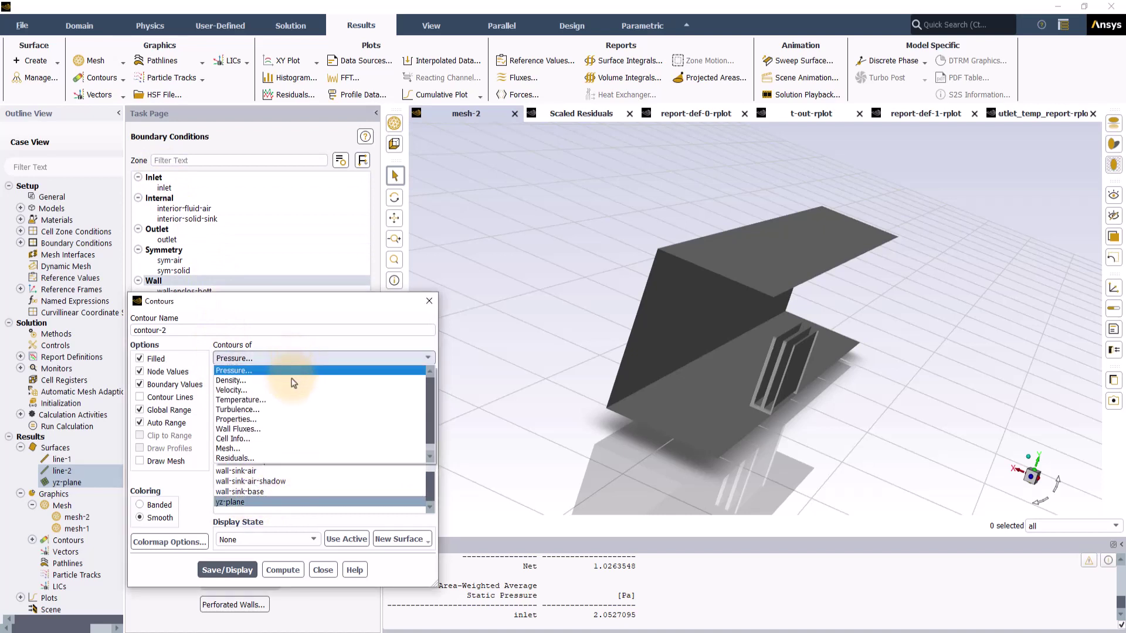
left_click(292, 389)
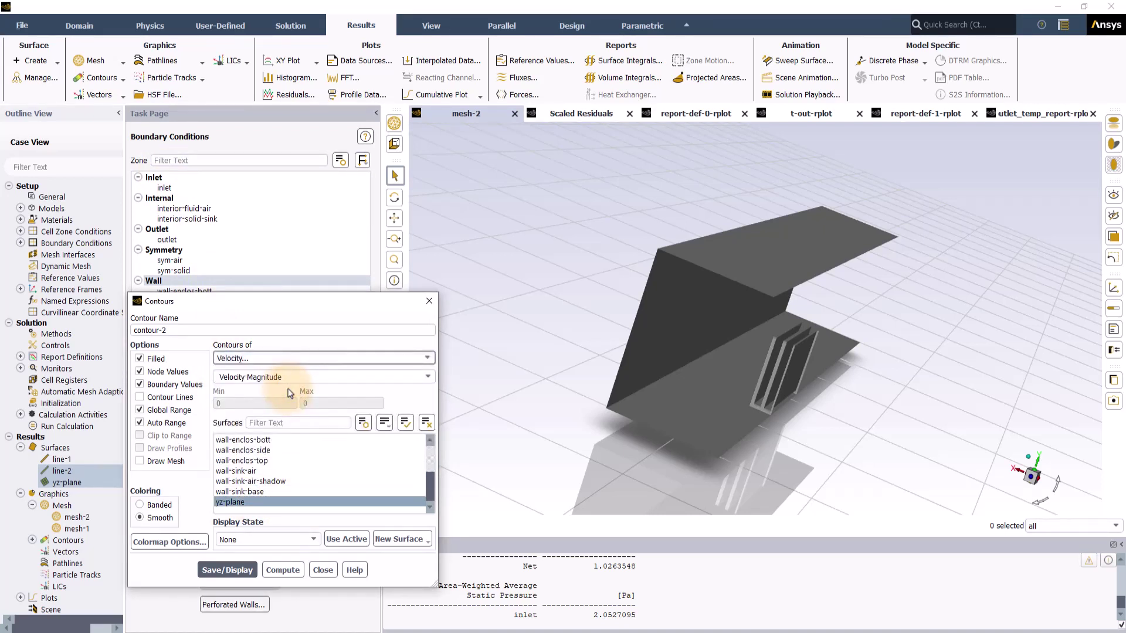
left_click(227, 570)
left_click_drag(798, 427, 665, 386)
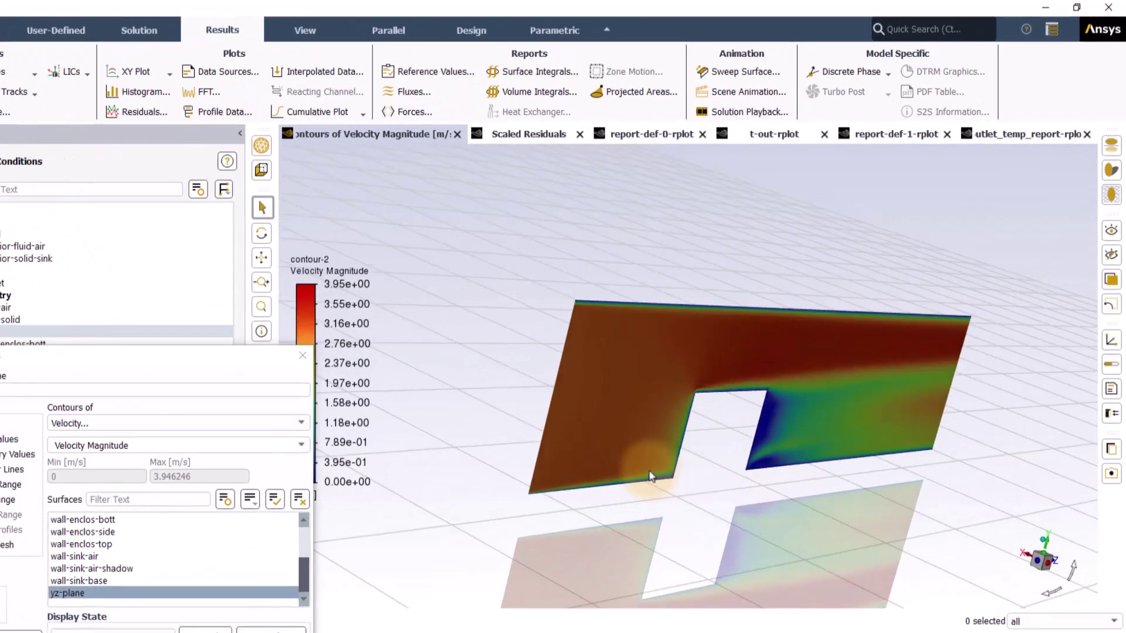
left_click_drag(528, 504, 516, 505)
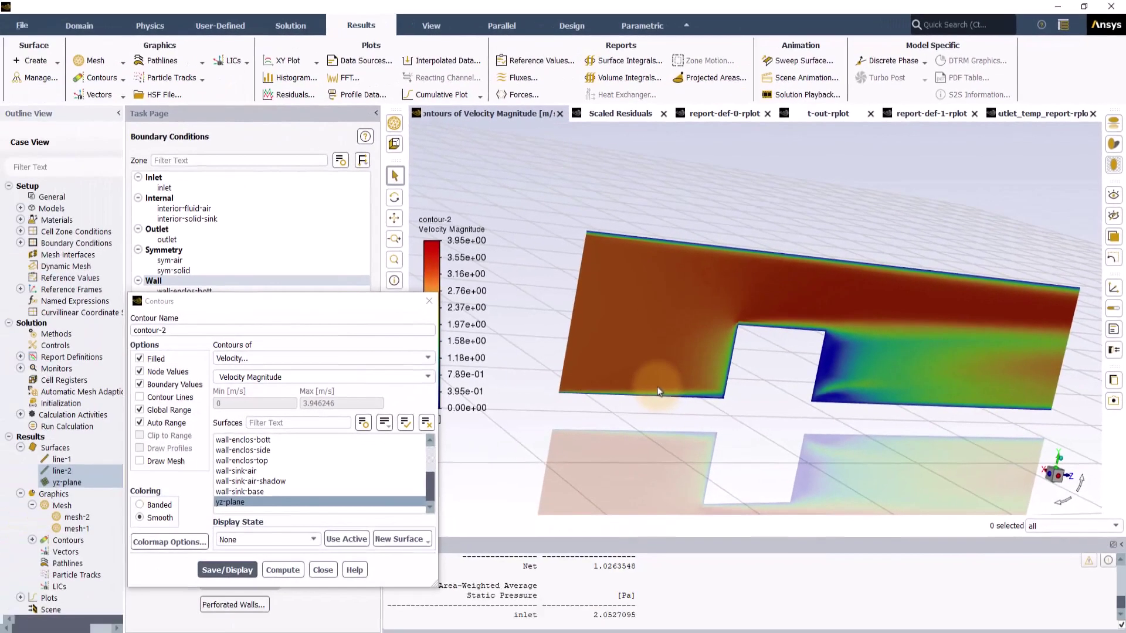
Redraw contour-2 on yz-plane as static temperature, ranging 290–300 K.
left_click(425, 358)
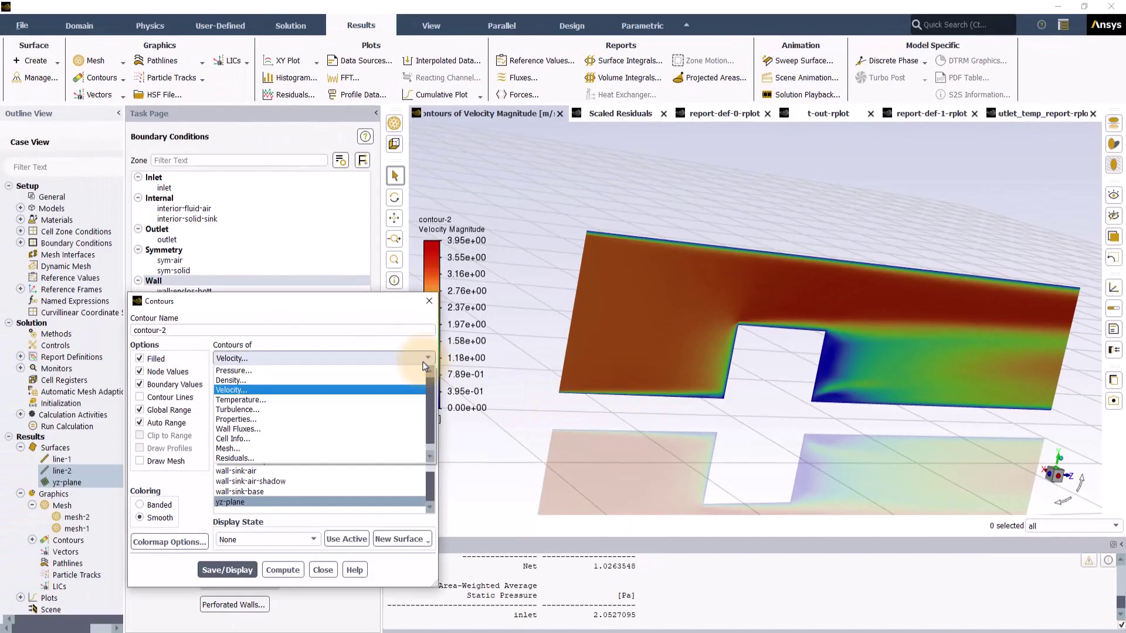
left_click(386, 401)
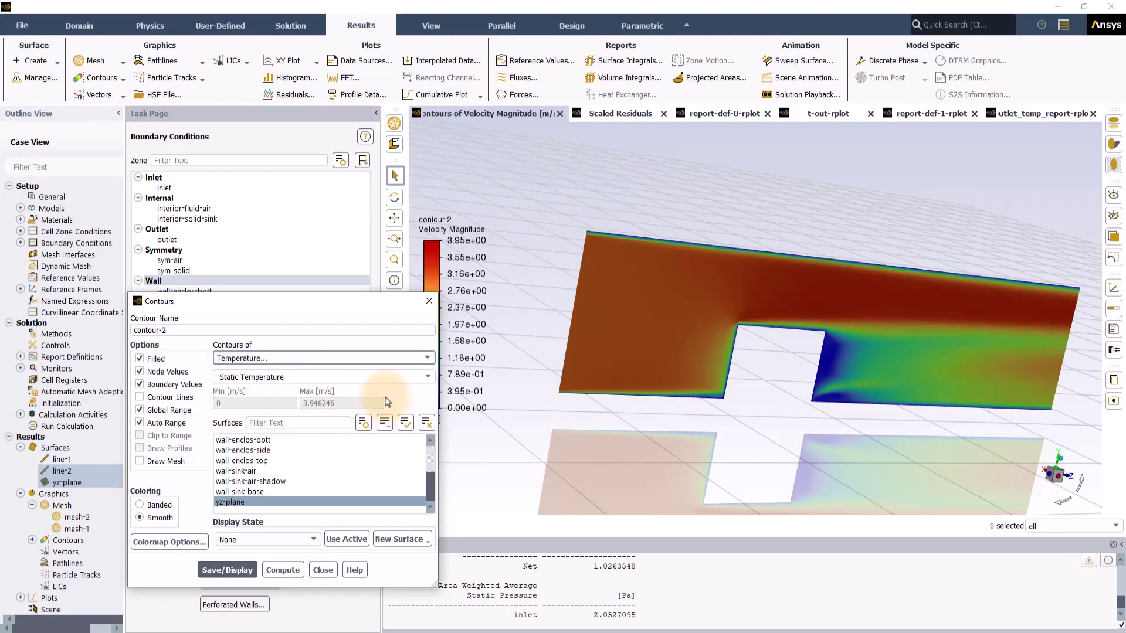
left_click(253, 504)
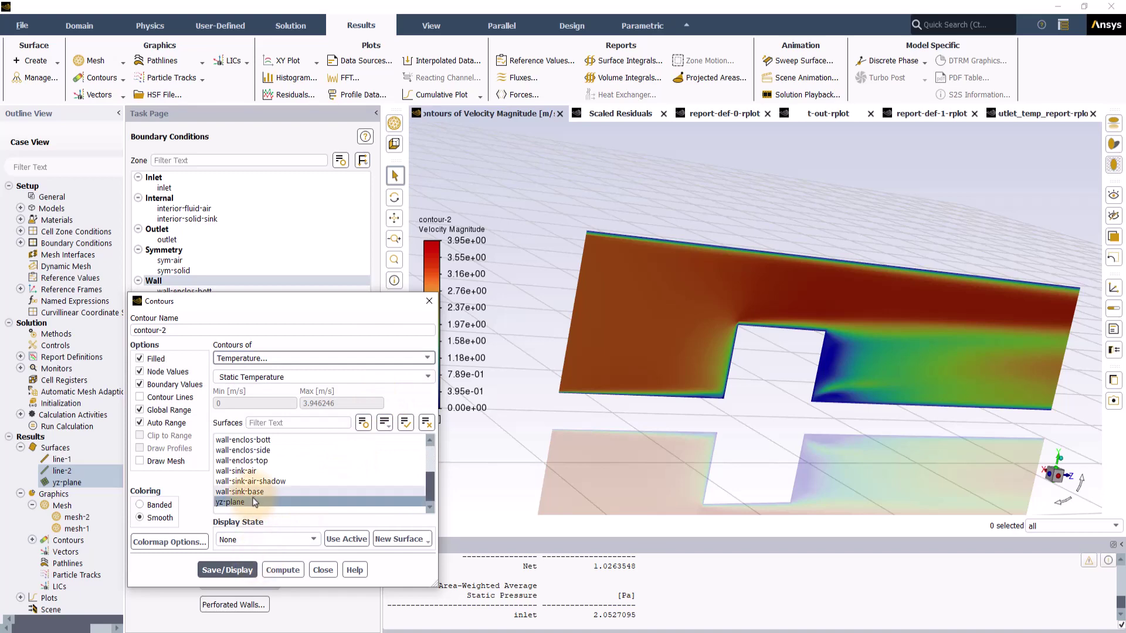
left_click(254, 504)
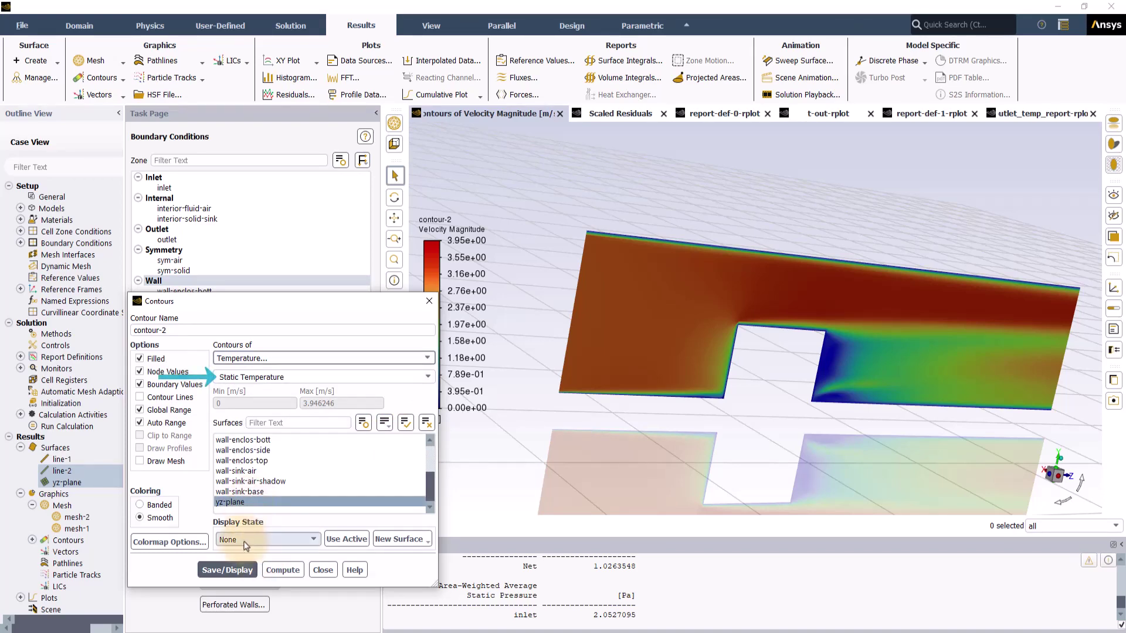
left_click(228, 569)
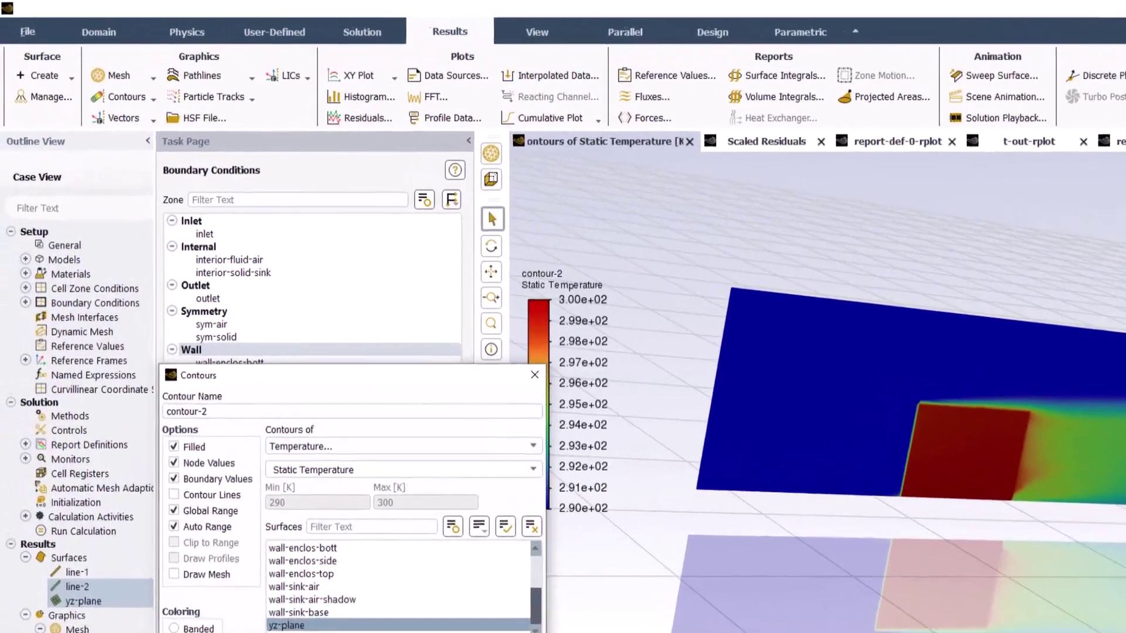
Close the contour settings and display pathlines-1 from line-1, coloured by static temperature.
left_click(322, 570)
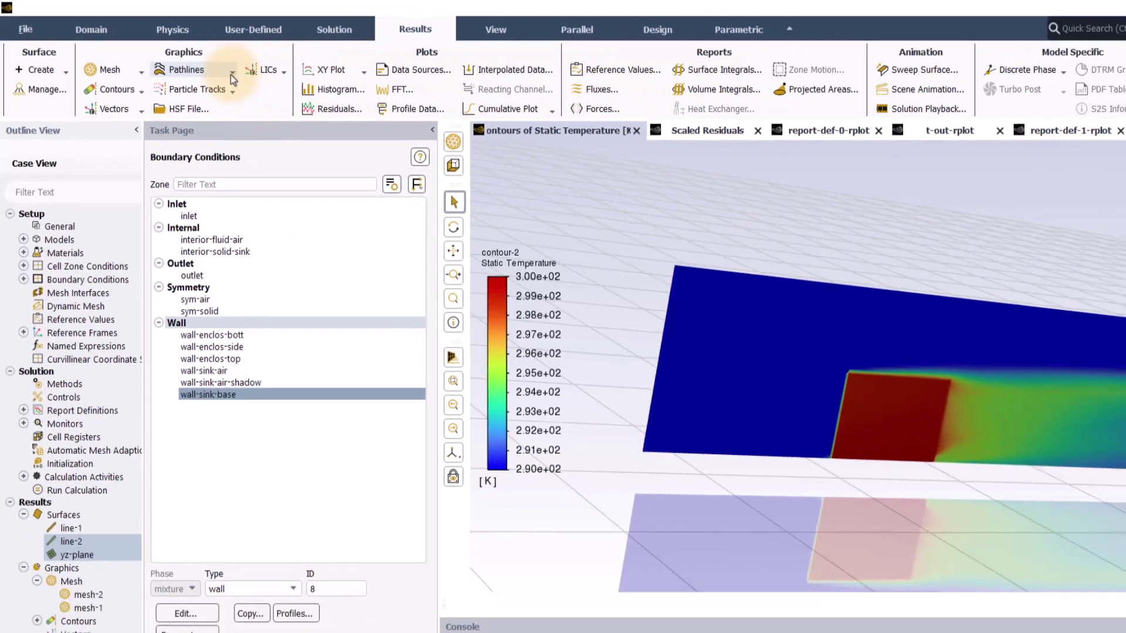
left_click(259, 82)
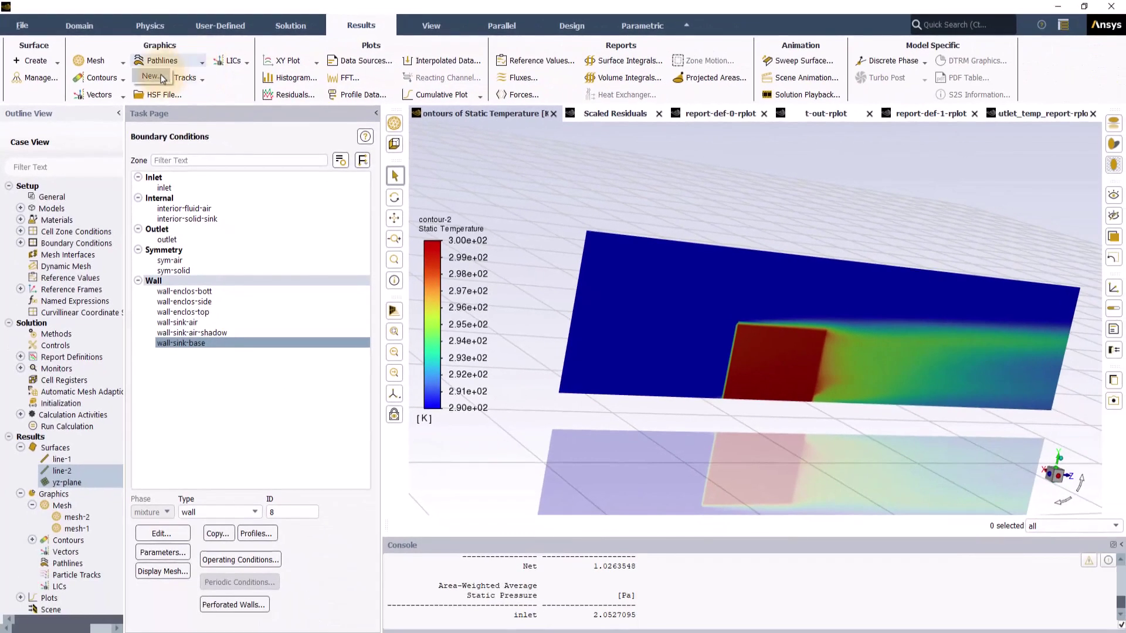
left_click(159, 77)
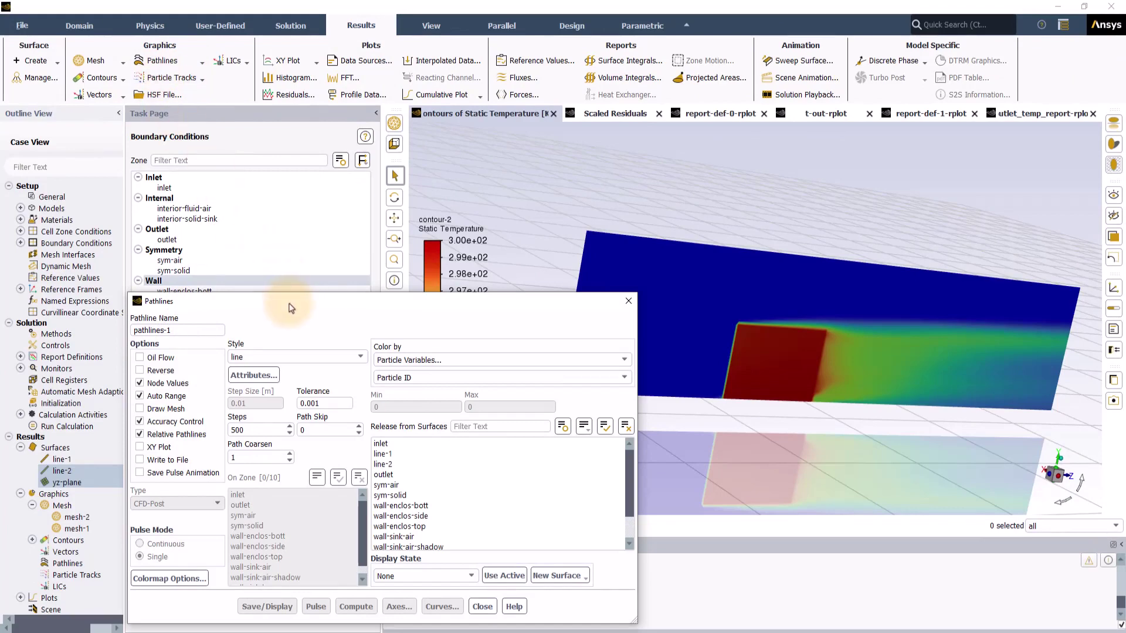
left_click(387, 379)
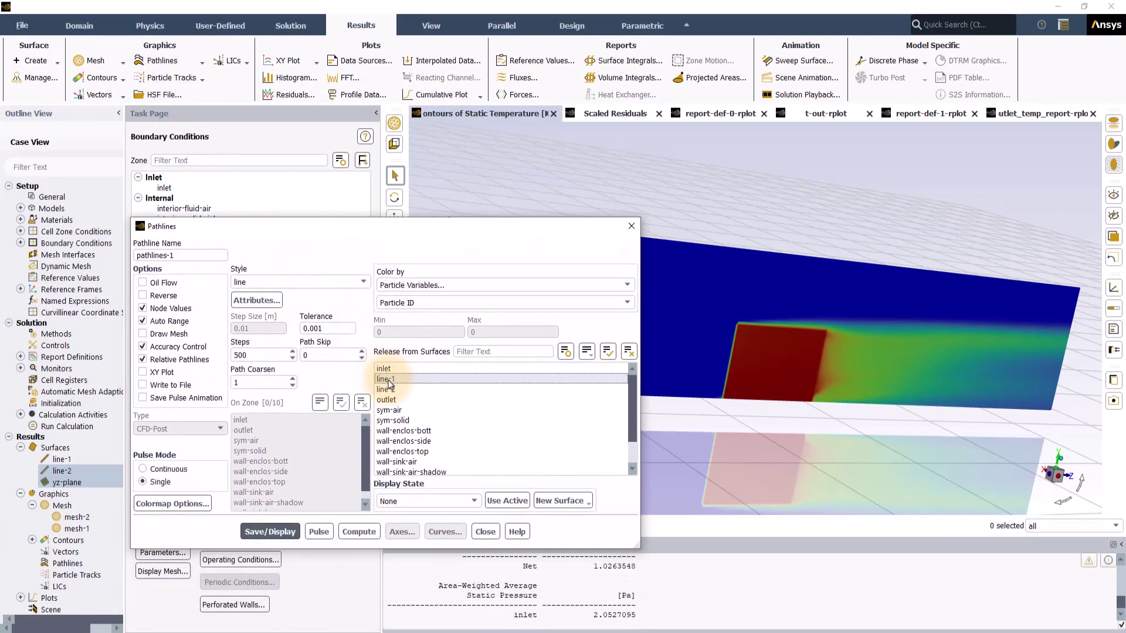
left_click(456, 285)
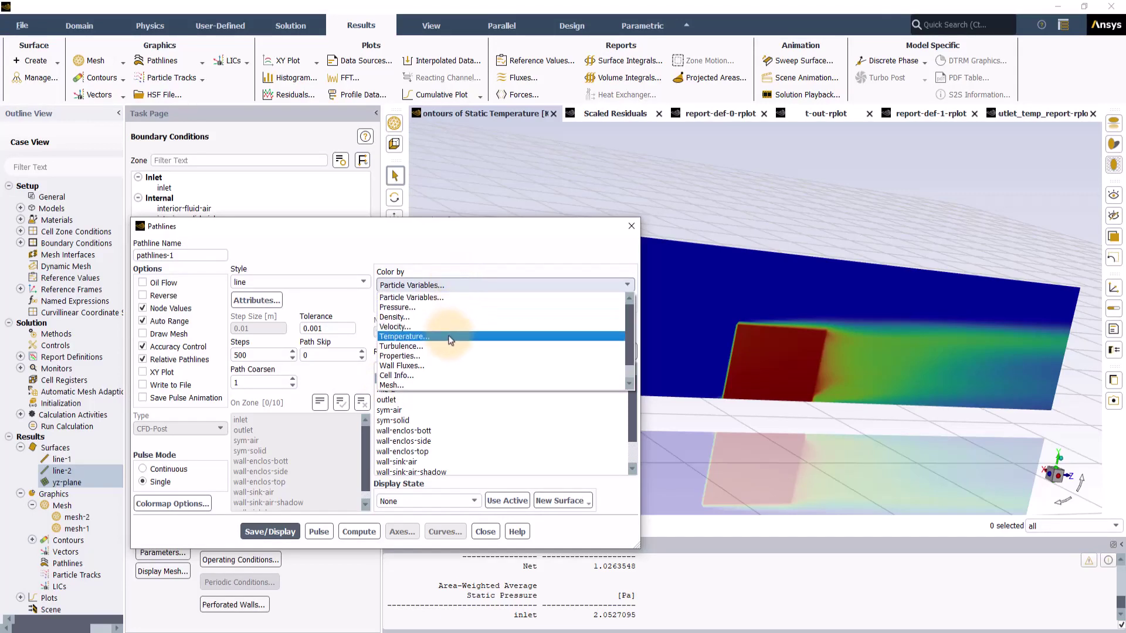
left_click(449, 337)
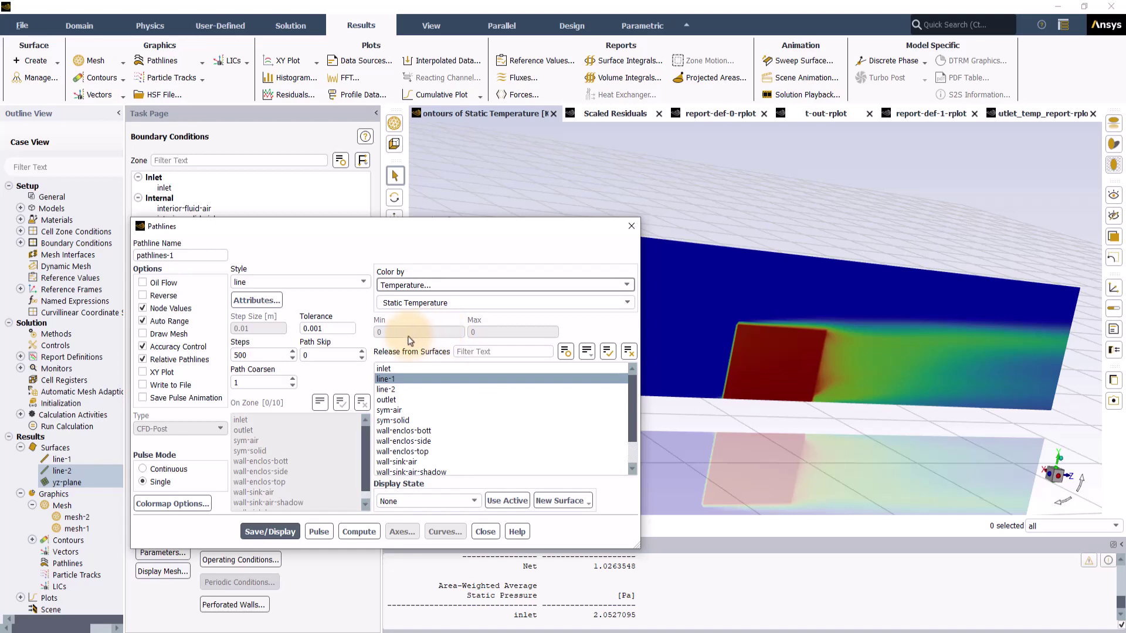
left_click(264, 533)
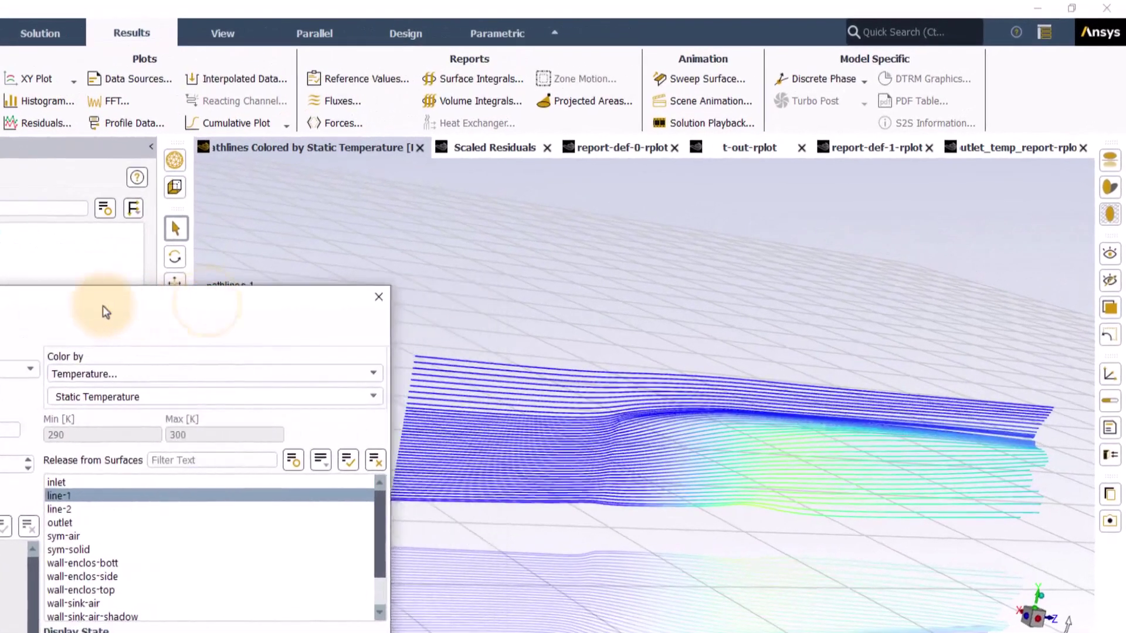
left_click_drag(104, 305, 40, 304)
scroll(769, 456, "up", 2)
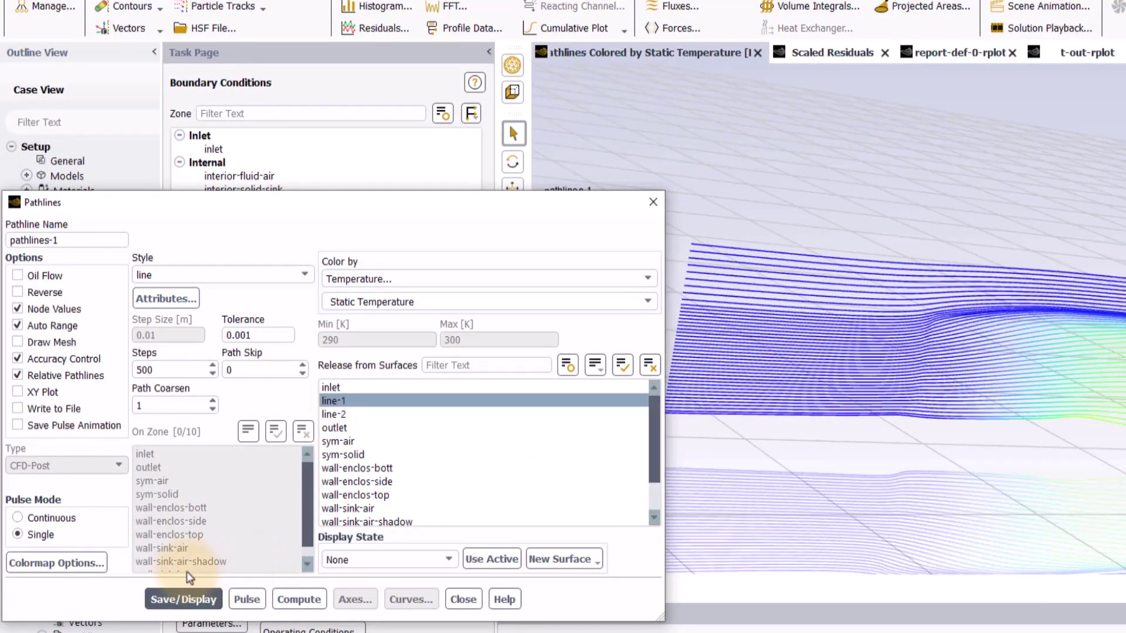
Pulse-animate pathlines-1 in continuous mode, then stop and redraw the full pathlines.
left_click(69, 519)
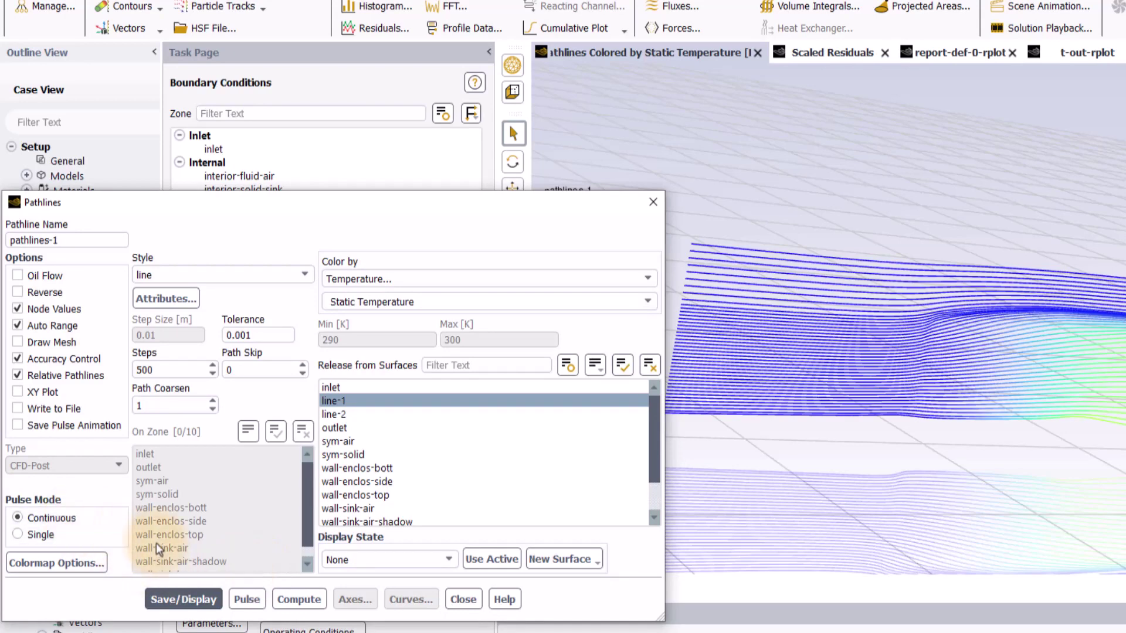
left_click(241, 599)
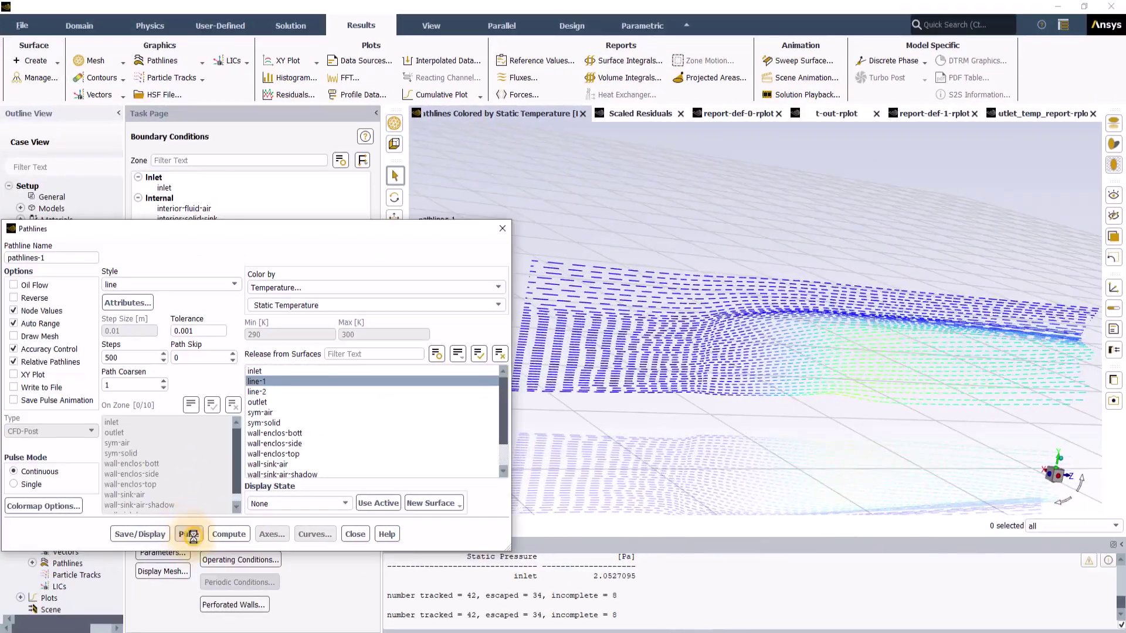
left_click(191, 534)
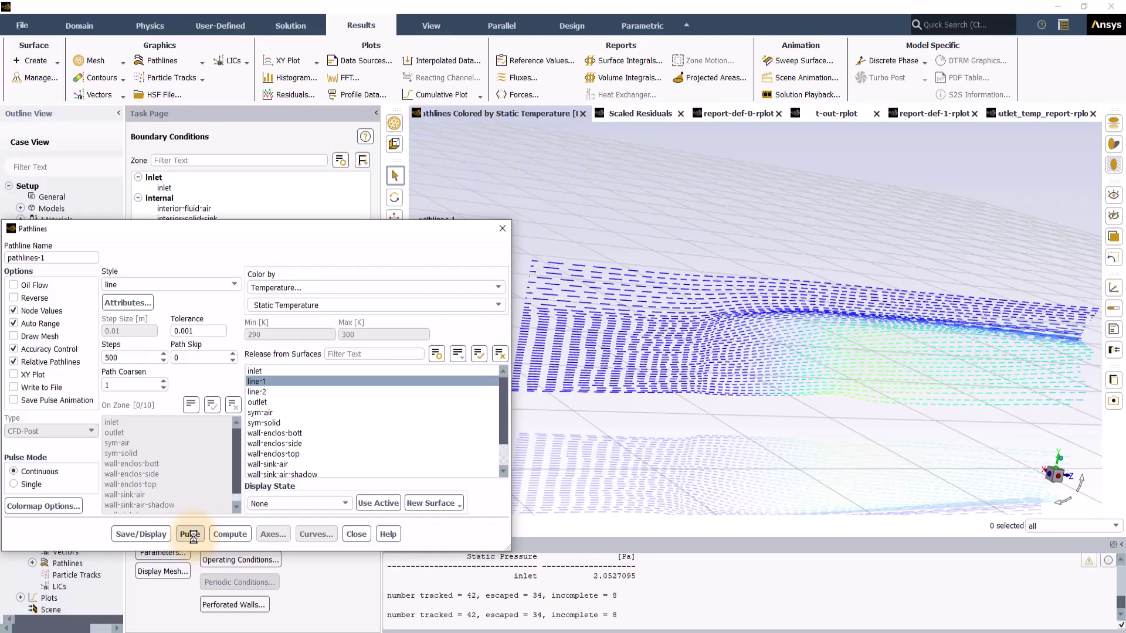
left_click(162, 535)
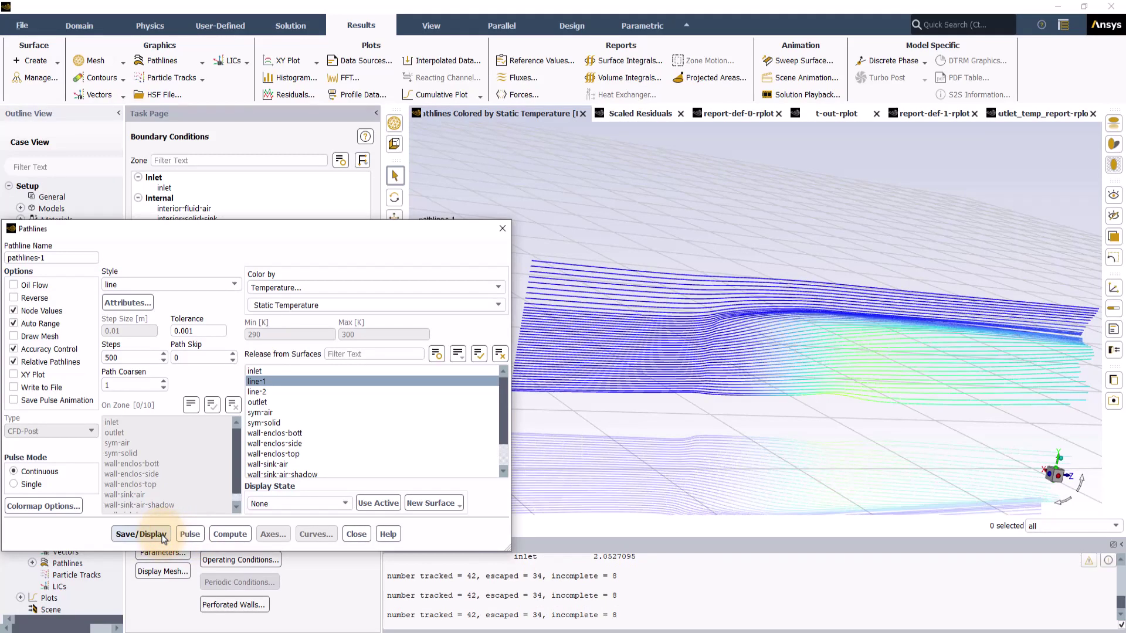
Compute pathlines-2 released from the inlet instead of line-1, then close the pathline settings.
left_click(54, 261)
left_click_drag(55, 258, 41, 259)
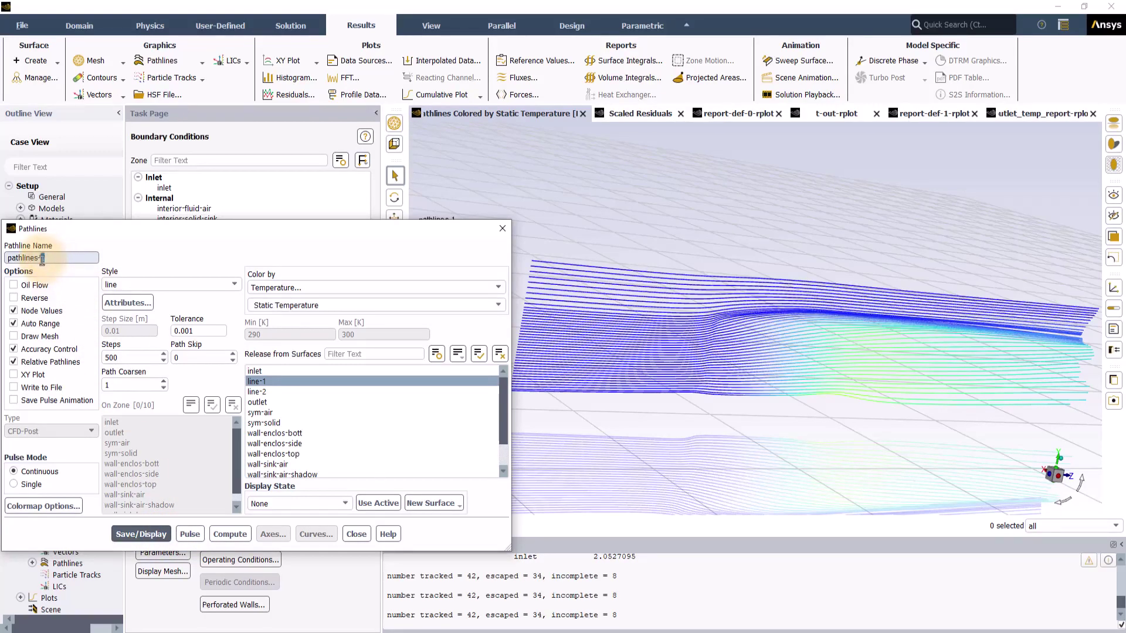
type("2")
left_click(263, 371)
left_click(268, 382)
left_click(145, 535)
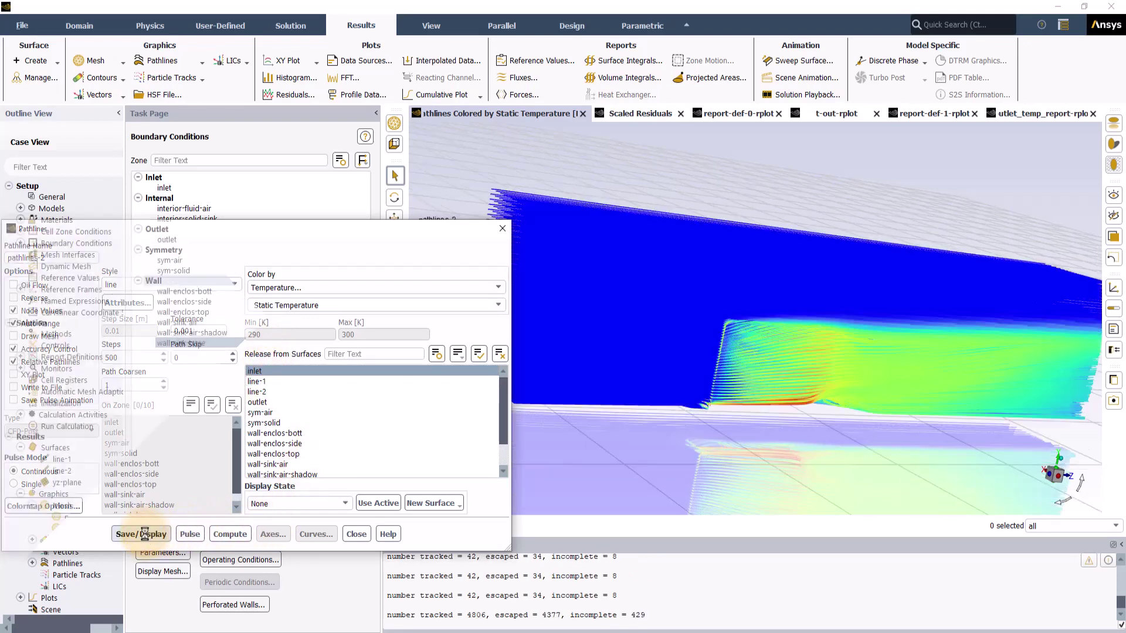
left_click(359, 534)
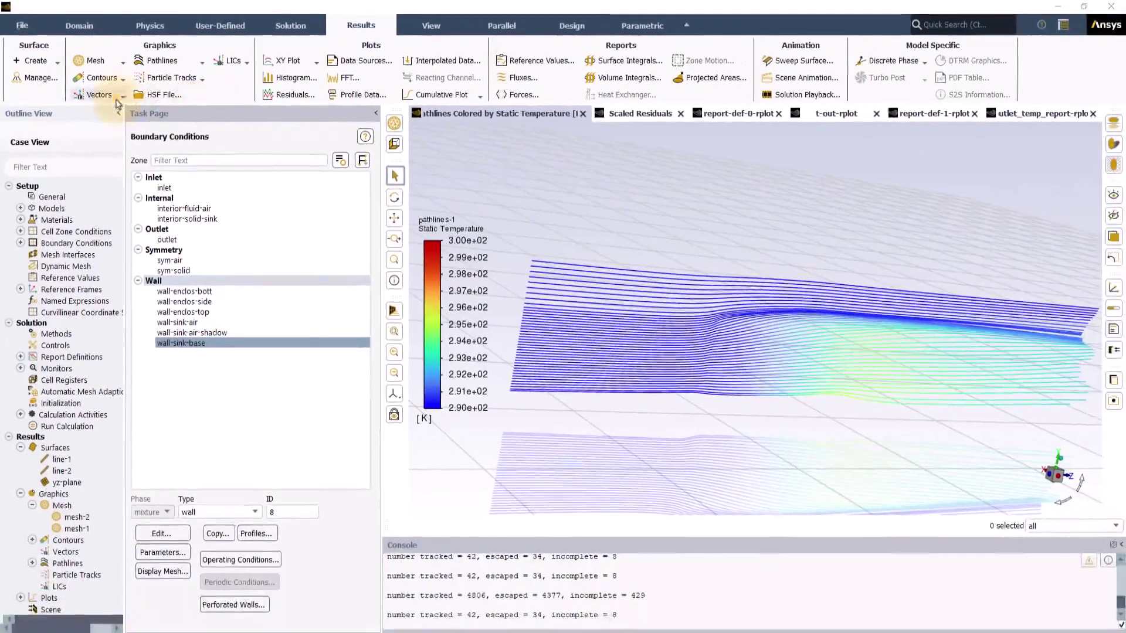
Draw vector-1 velocity vectors on yz-plane and redraw them with arrow scale 2.
left_click(95, 95)
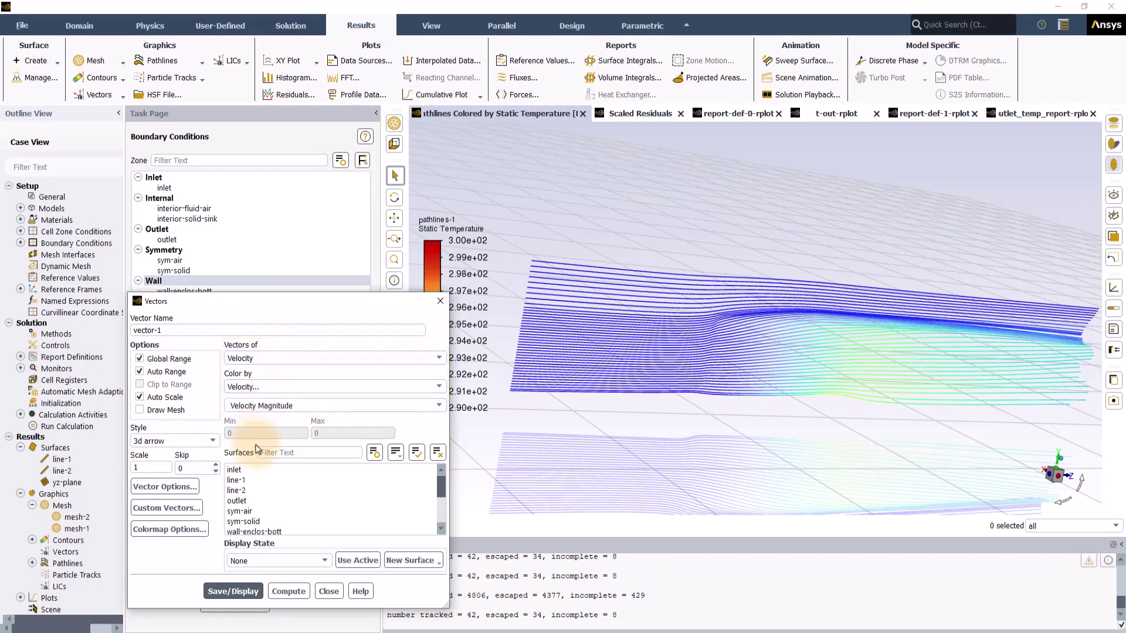
scroll(252, 498, "down", 4)
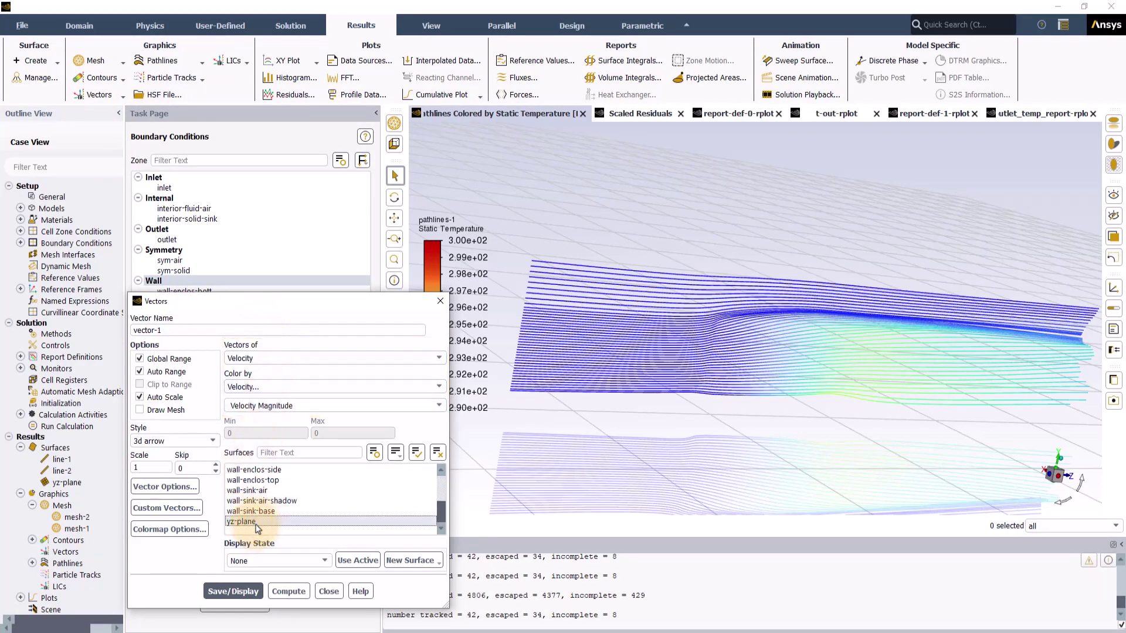
left_click(255, 525)
left_click(234, 592)
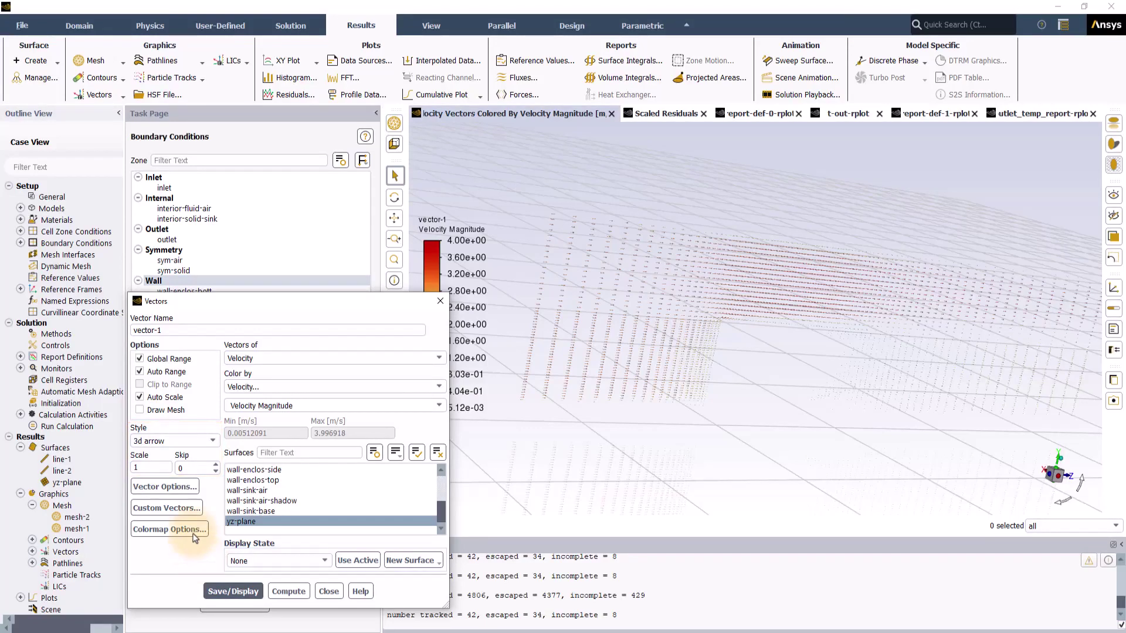
double_click(150, 467)
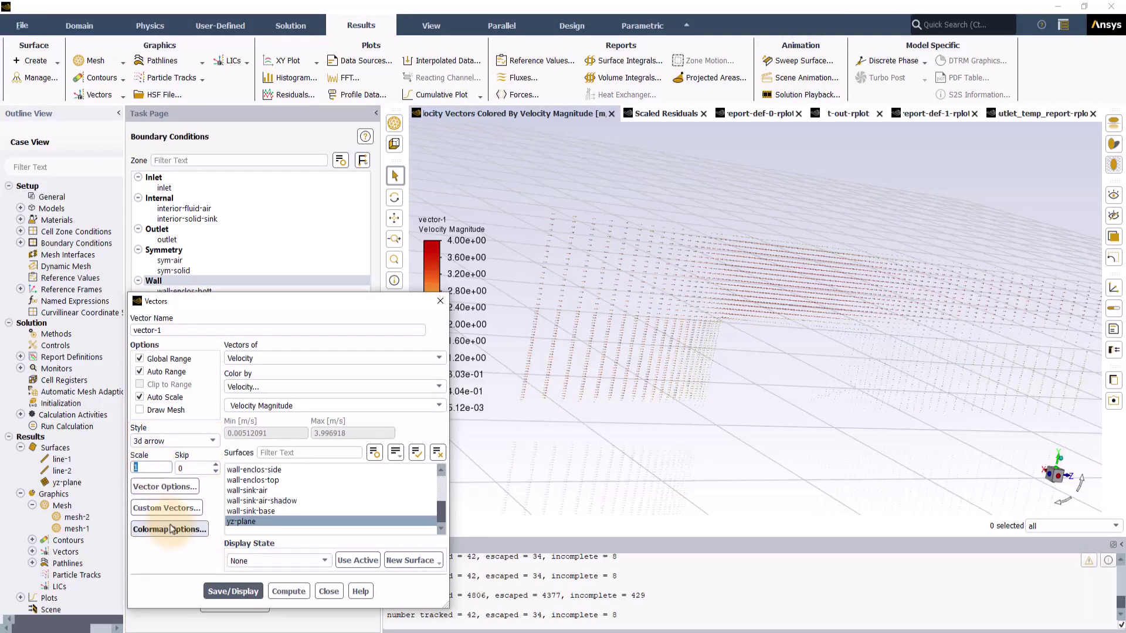
left_click(214, 592)
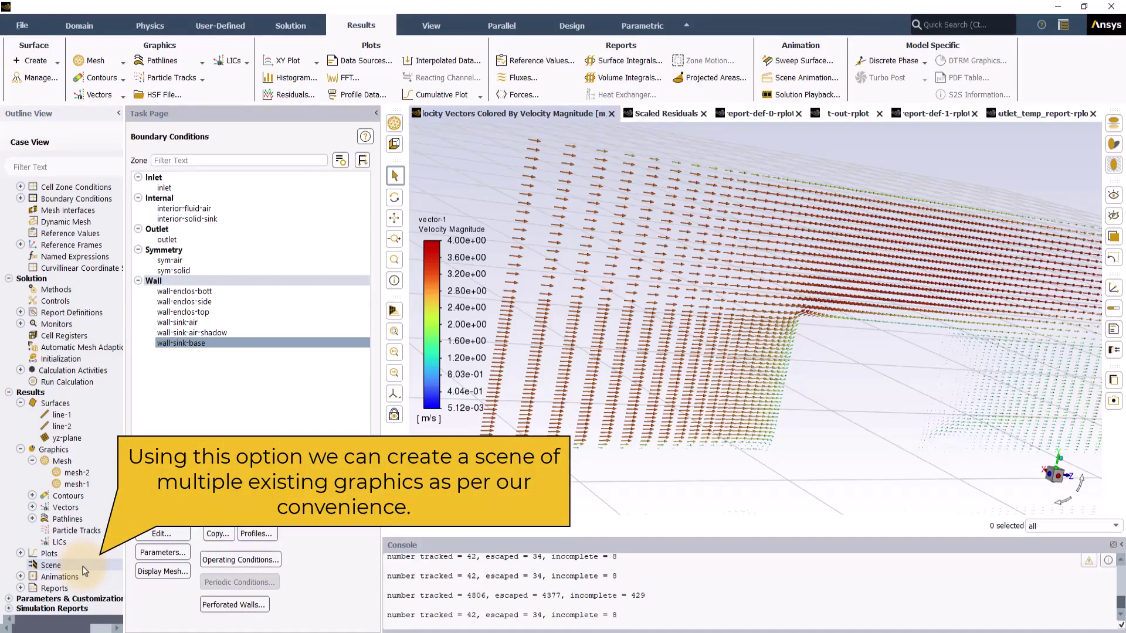
Create scene-1 including contour-2, vector-1, mesh-2 and pathlines-1.
right_click(84, 567)
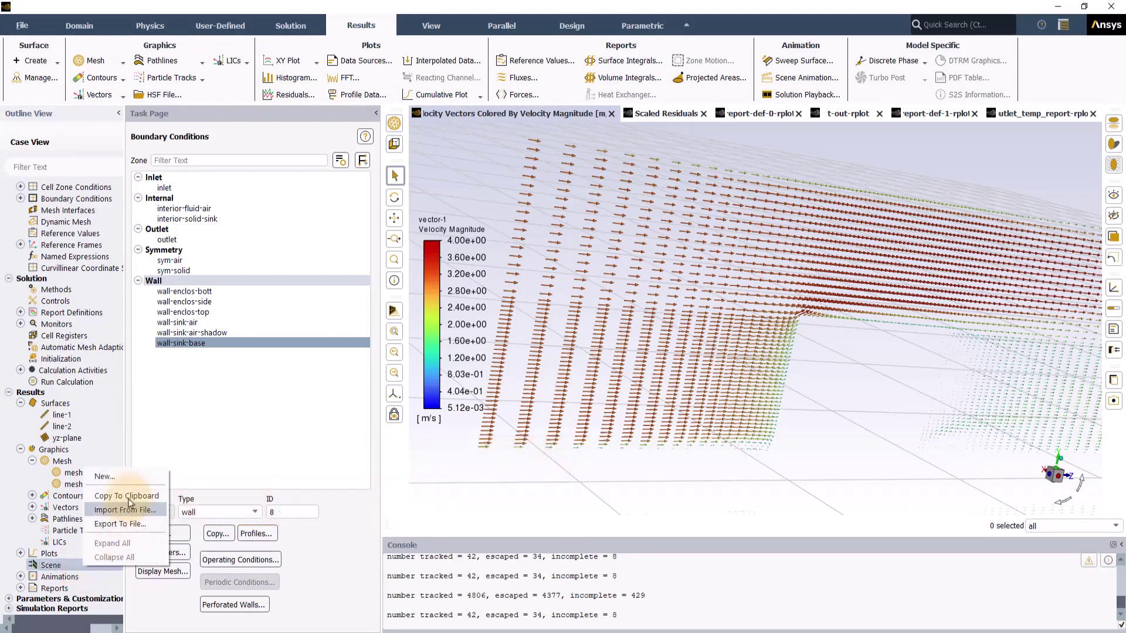
left_click(136, 477)
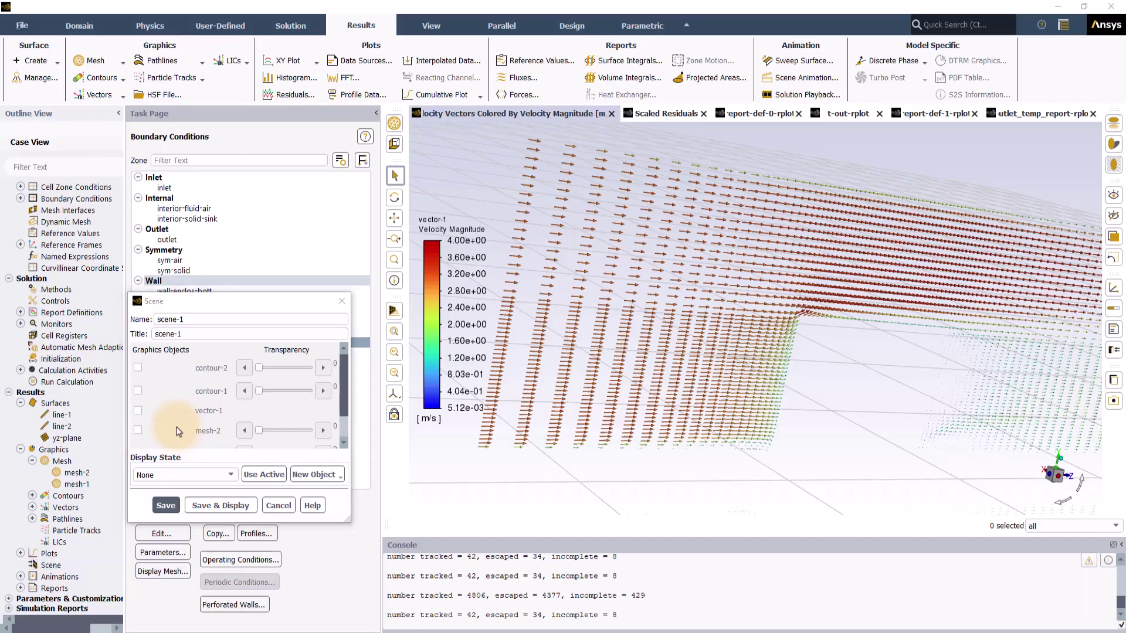
left_click(137, 367)
left_click(138, 412)
scroll(140, 413, "down", 1)
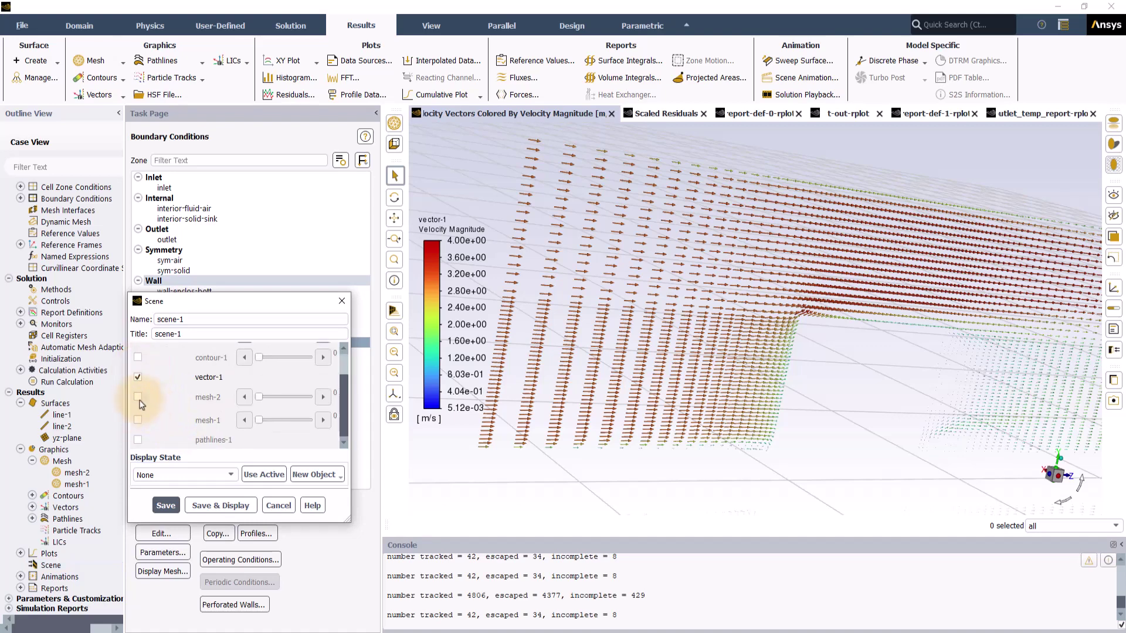
left_click(138, 397)
left_click(138, 439)
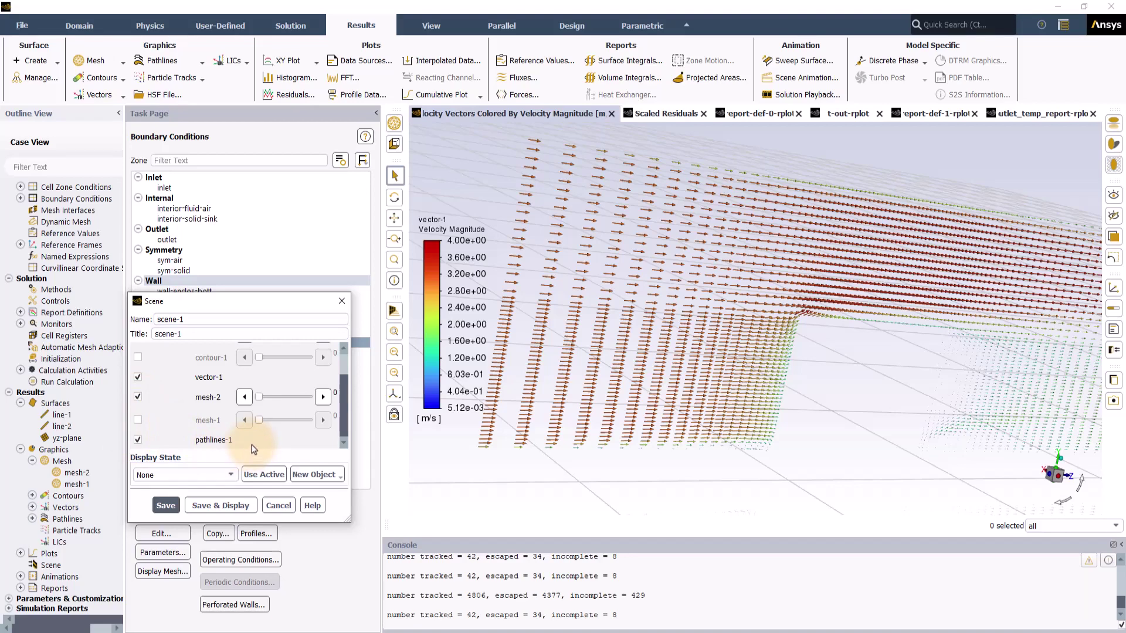
Set mesh-2 transparency to 50 and display the combined scene.
left_click_drag(259, 397, 282, 401)
left_click(319, 397)
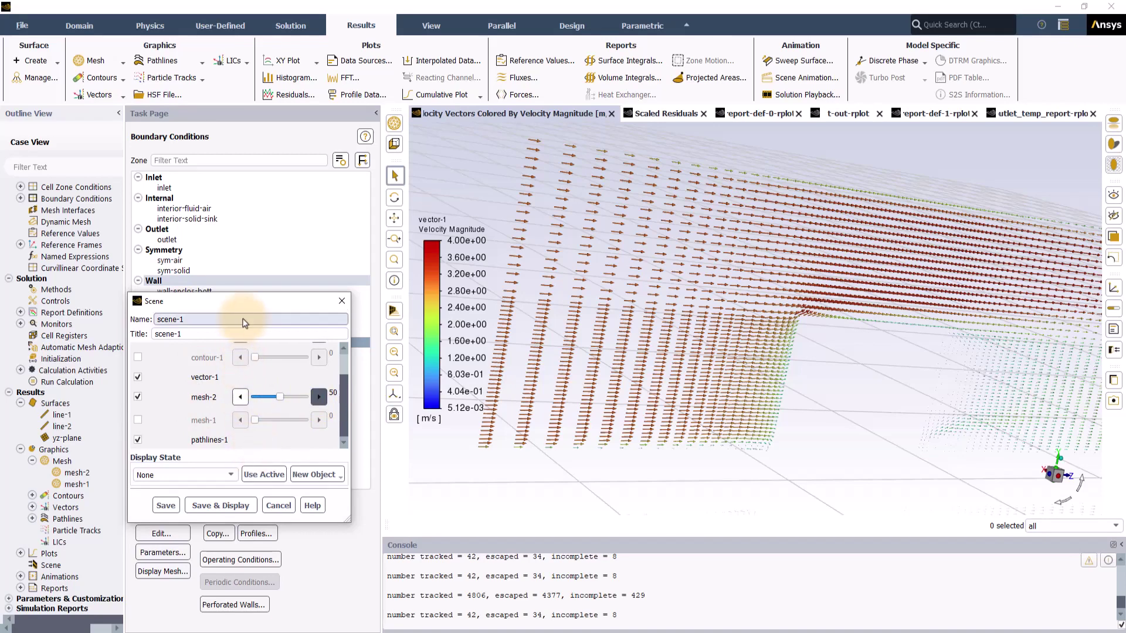
left_click(218, 506)
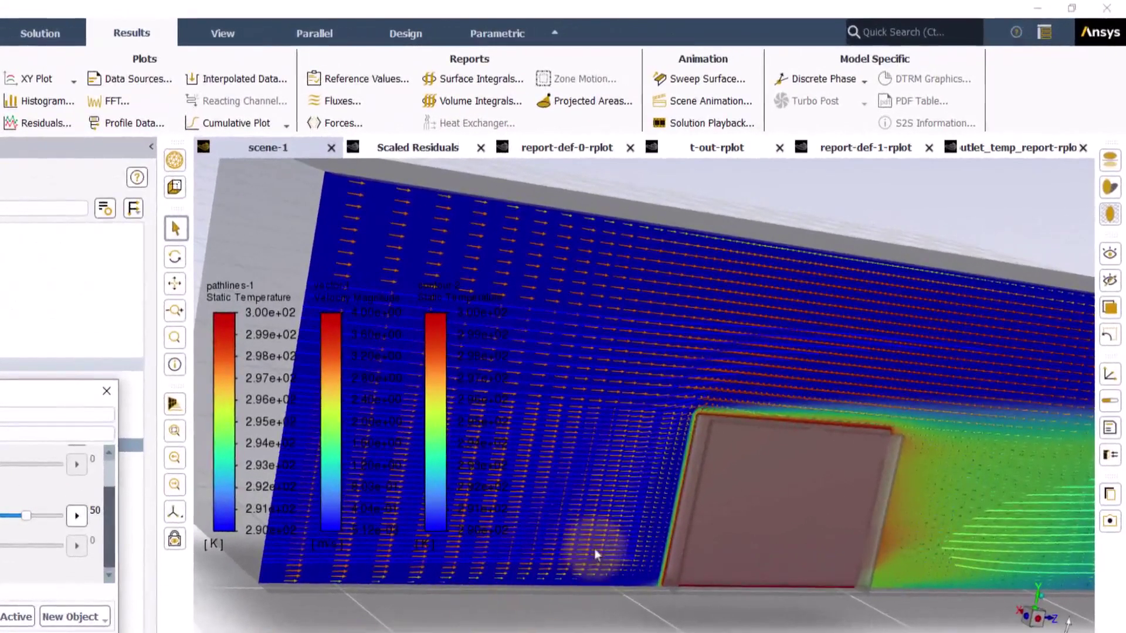
scroll(743, 505, "down", 3)
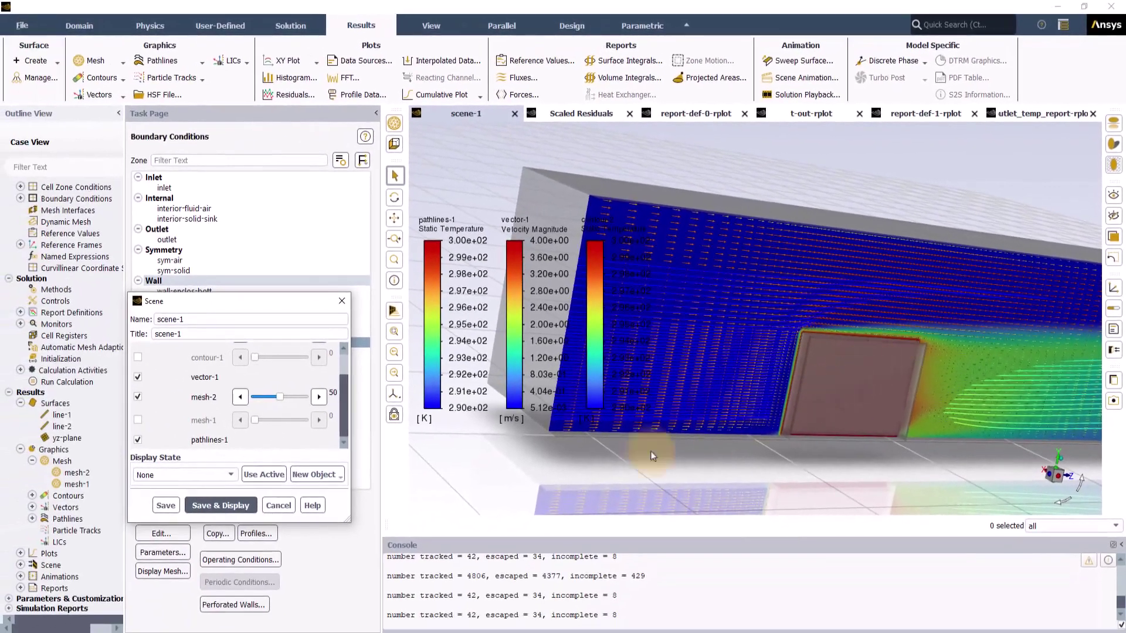
Close the scene settings and start writing case & data, replacing 'initial' with 'Final' in the file name.
left_click(286, 505)
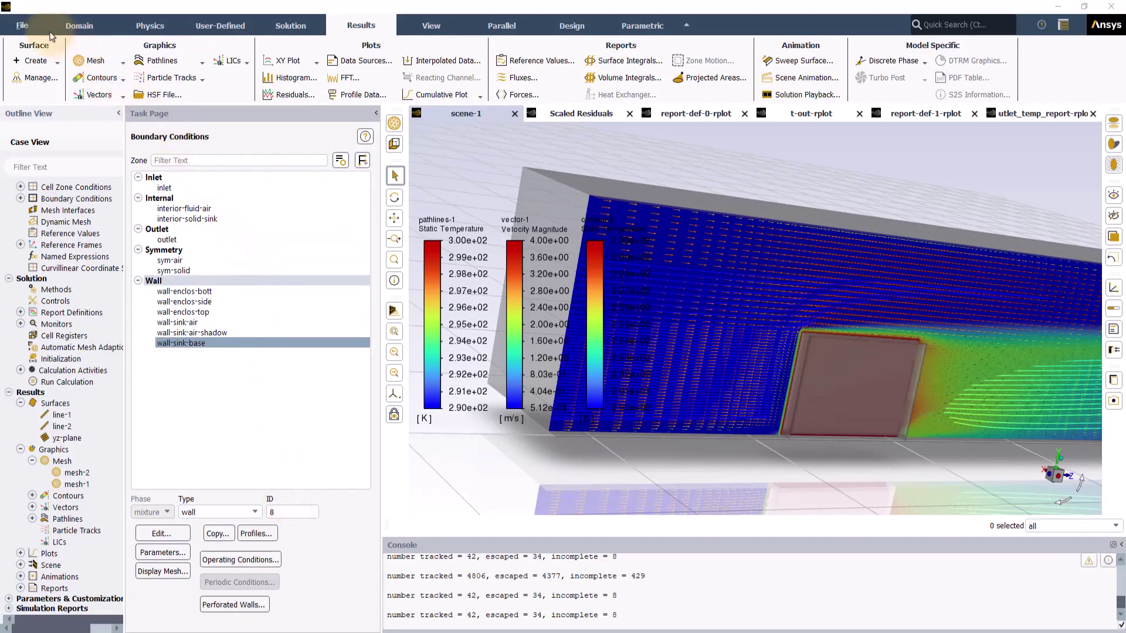
left_click(24, 26)
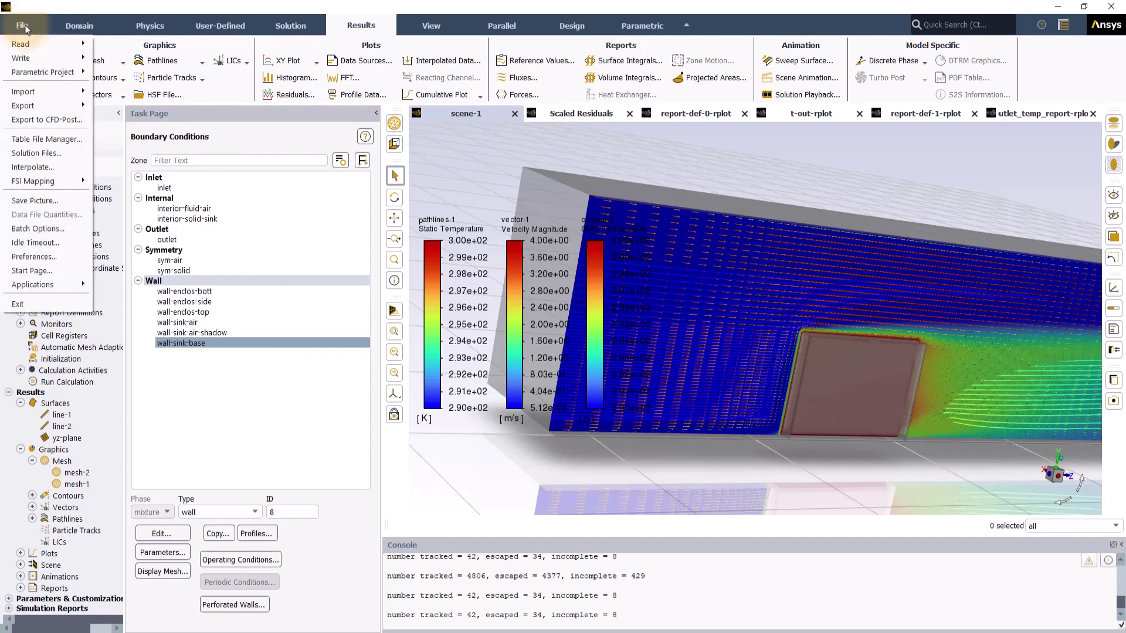
mouse_move(70, 57)
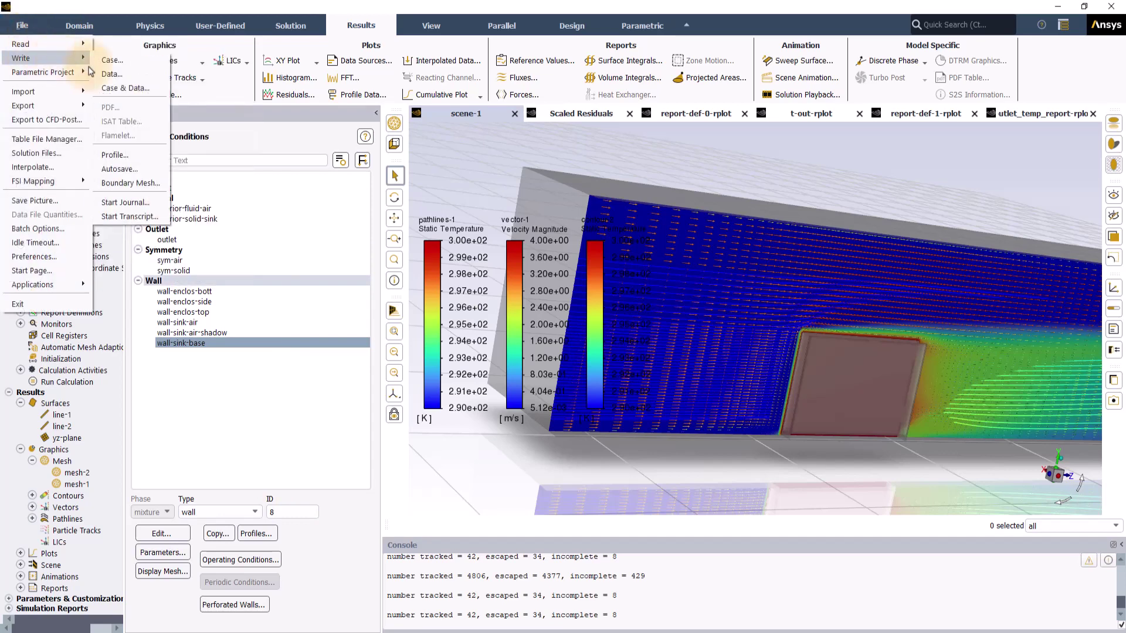
left_click(124, 88)
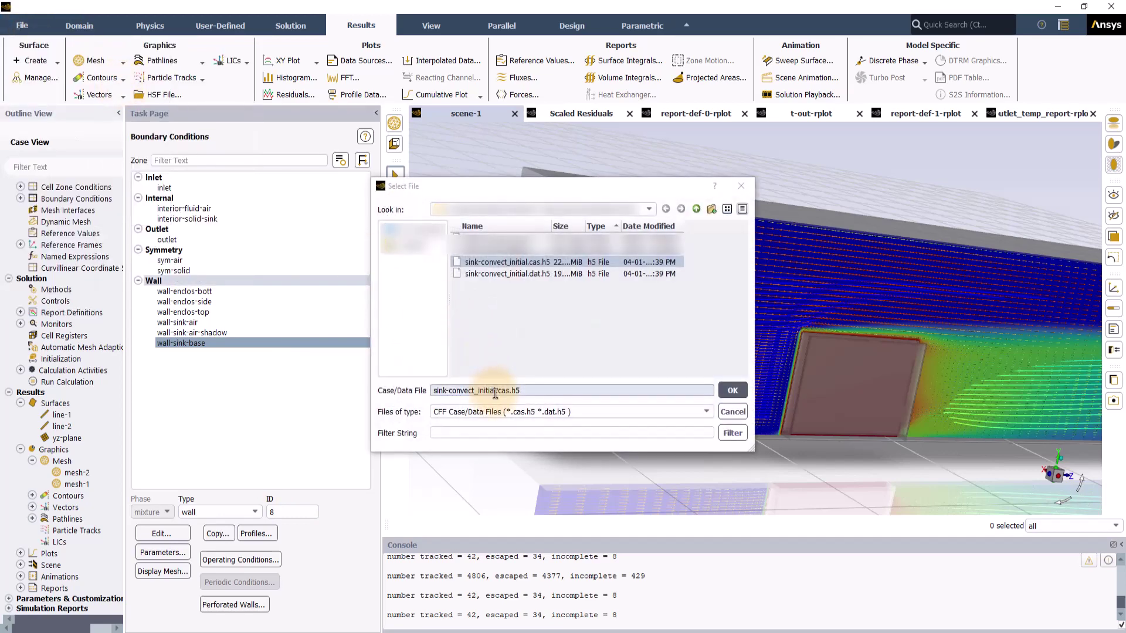
left_click_drag(494, 392, 477, 394)
type("Fin")
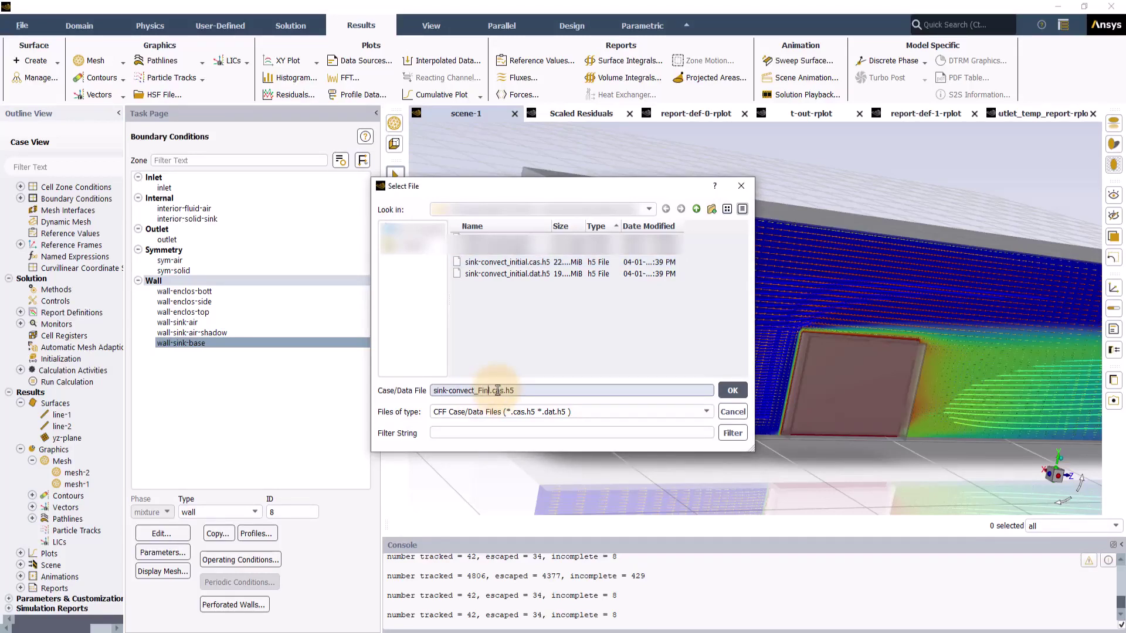
type("al")
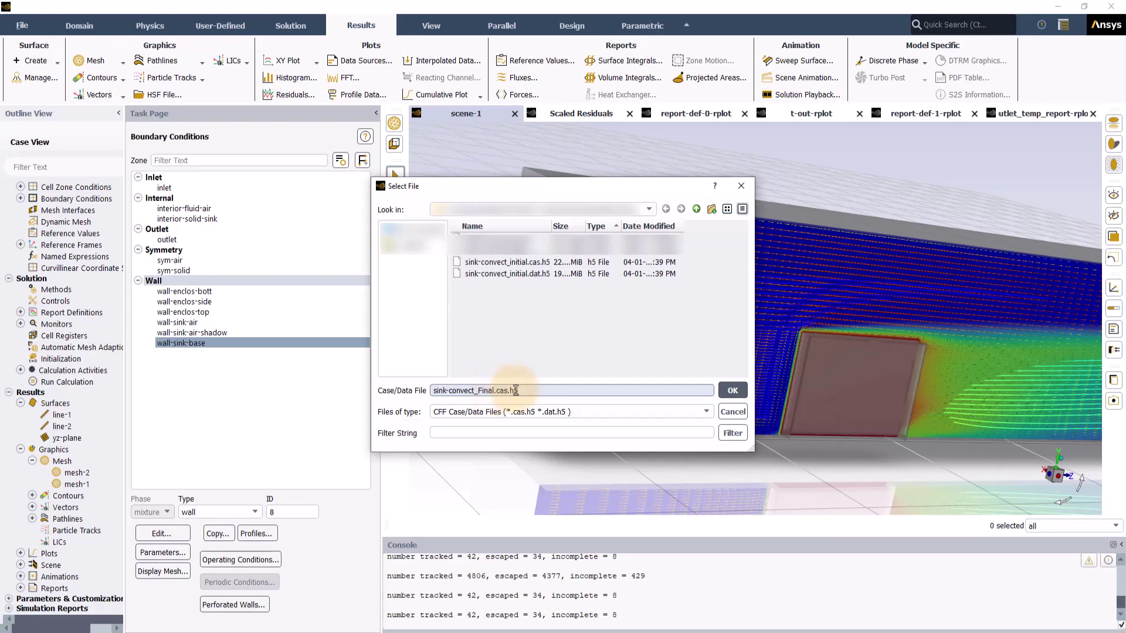